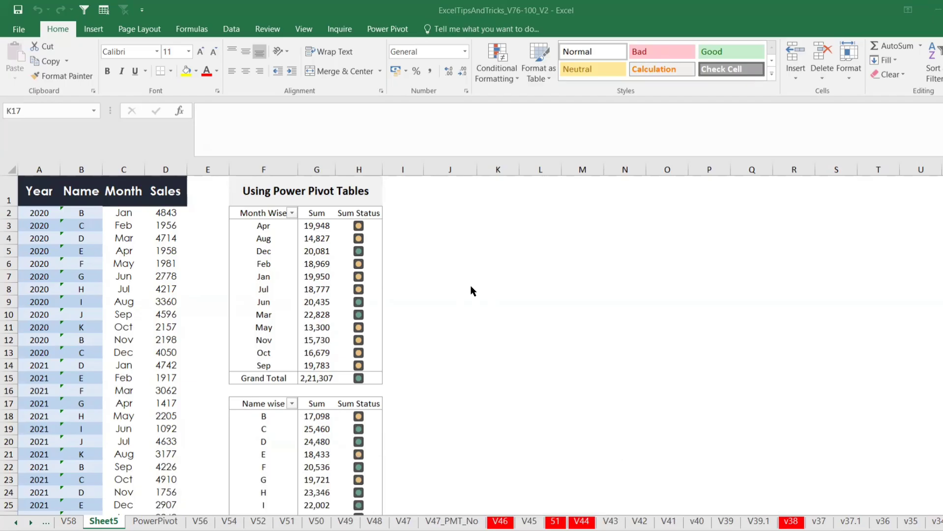
- Examine the Sum and Sum Status columns of the month-wise pivot table and the names in the name-wise one
left_click(492, 235)
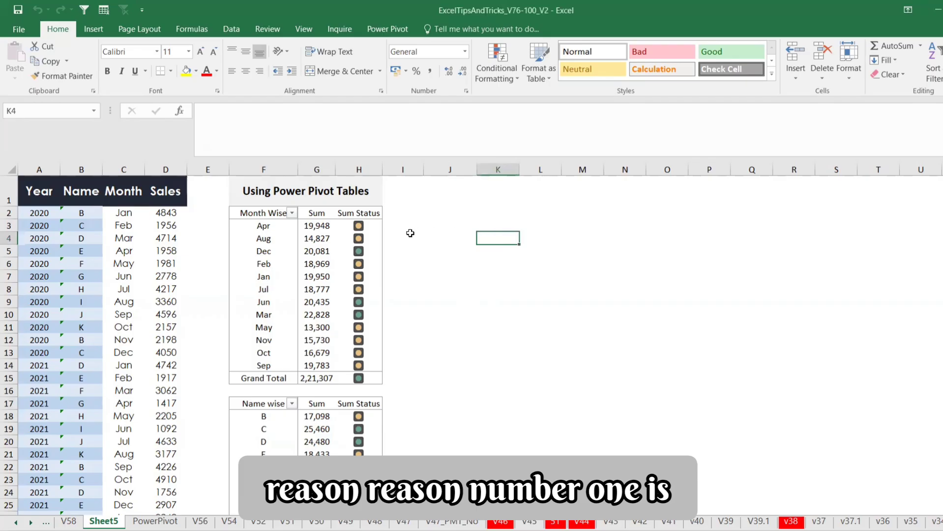
left_click_drag(373, 226, 368, 353)
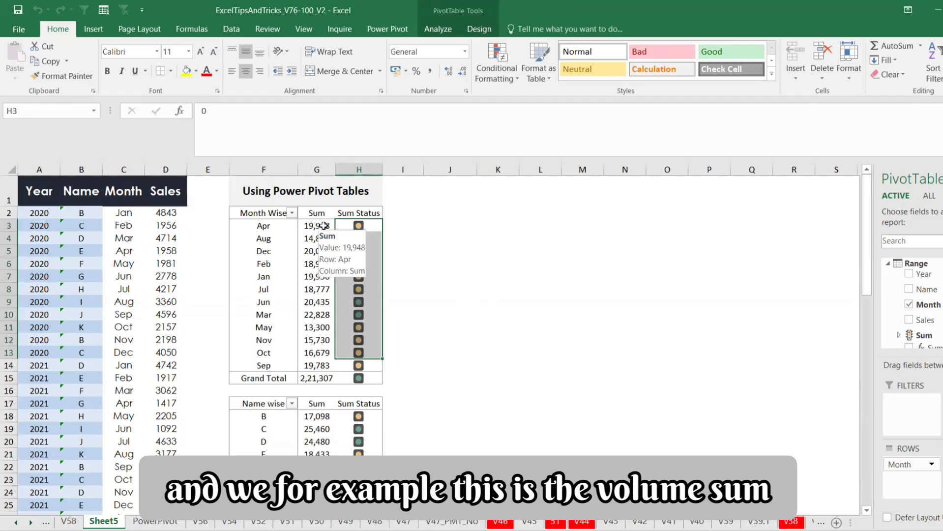
left_click_drag(323, 226, 316, 360)
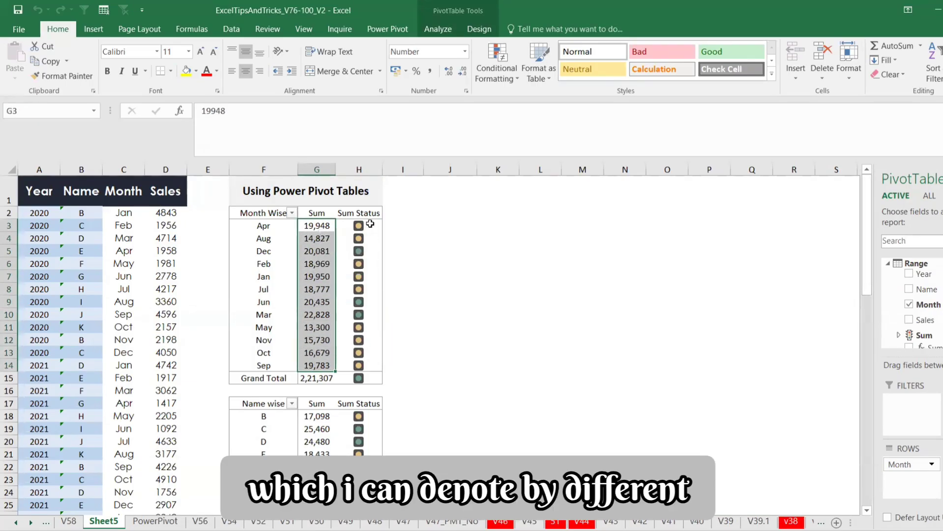
left_click_drag(370, 225, 374, 365)
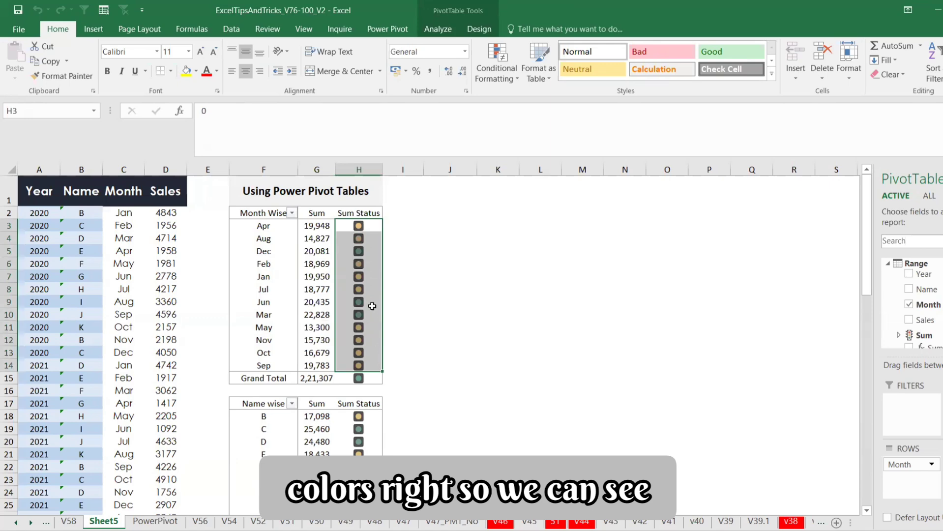
left_click_drag(274, 306, 364, 315)
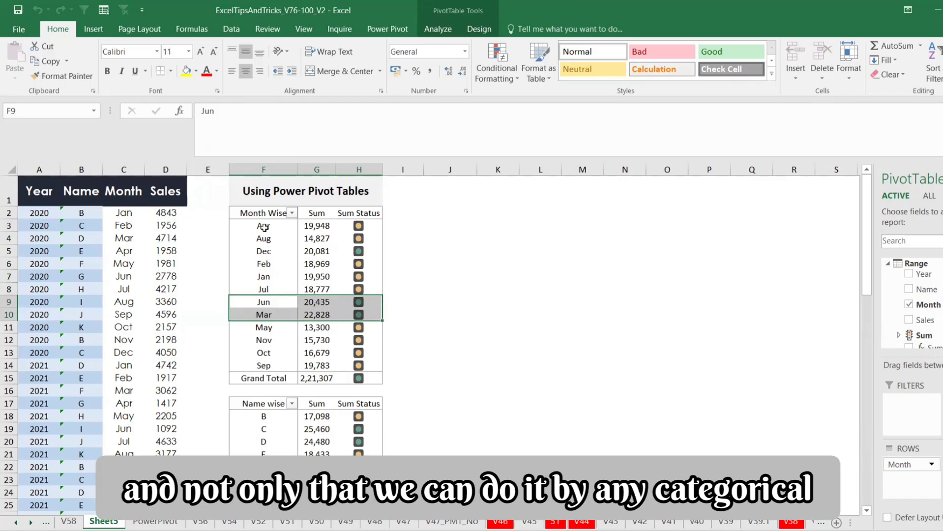
left_click_drag(264, 230, 270, 356)
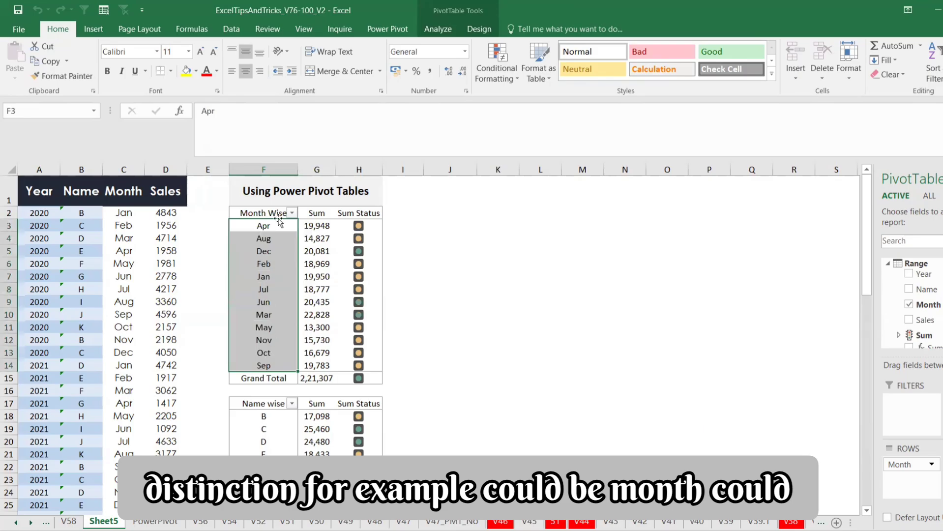
scroll(284, 266, "down", 2)
left_click_drag(261, 322, 260, 438)
scroll(347, 310, "up", 2)
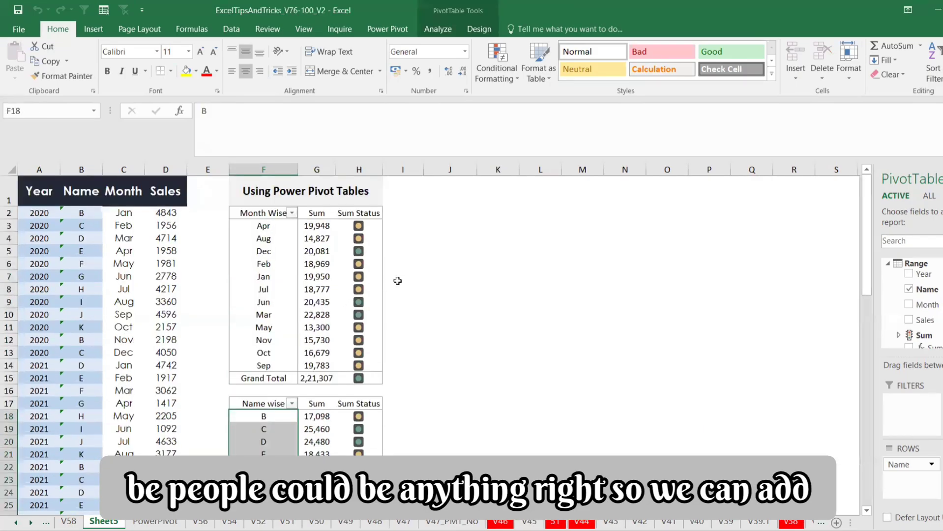
mouse_move(368, 251)
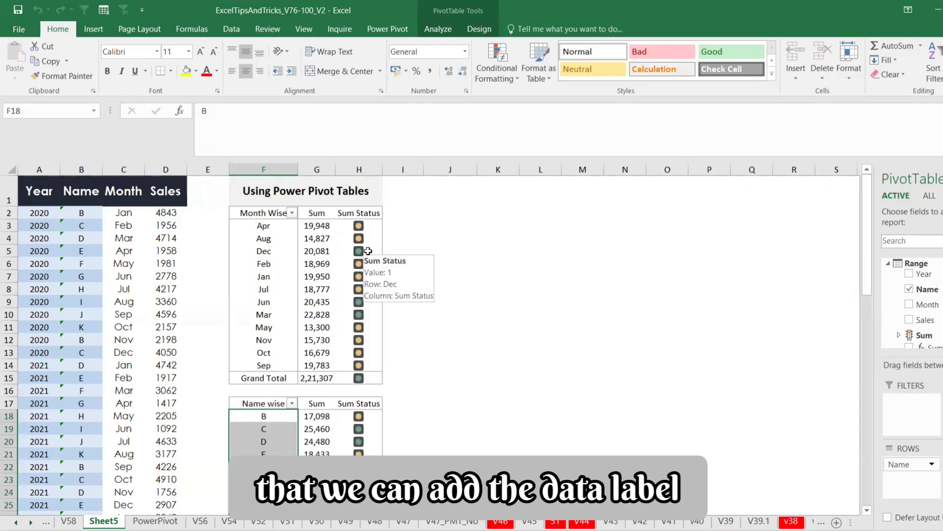
- Examine the source tables offered in the month-wise pivot table's field list and the available Power Pivot commands
left_click(326, 225)
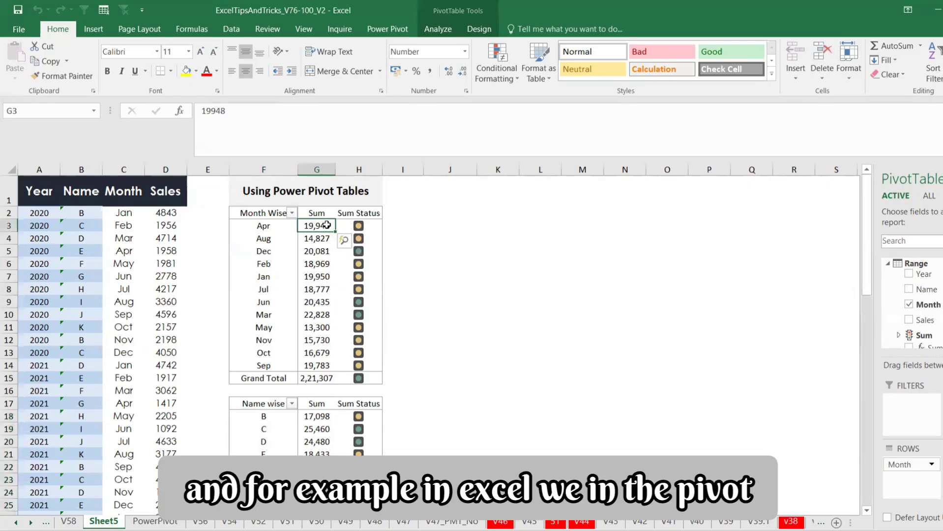
mouse_move(327, 225)
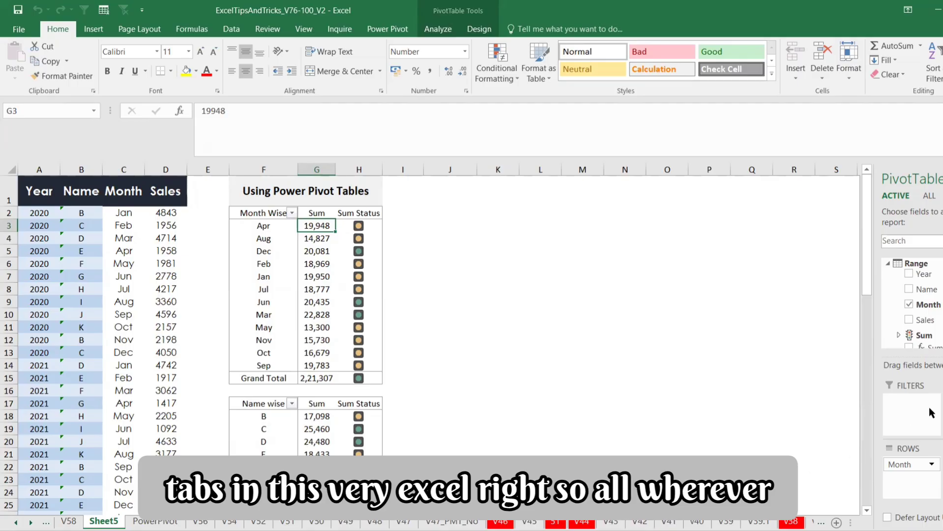
scroll(912, 300, "down", 5)
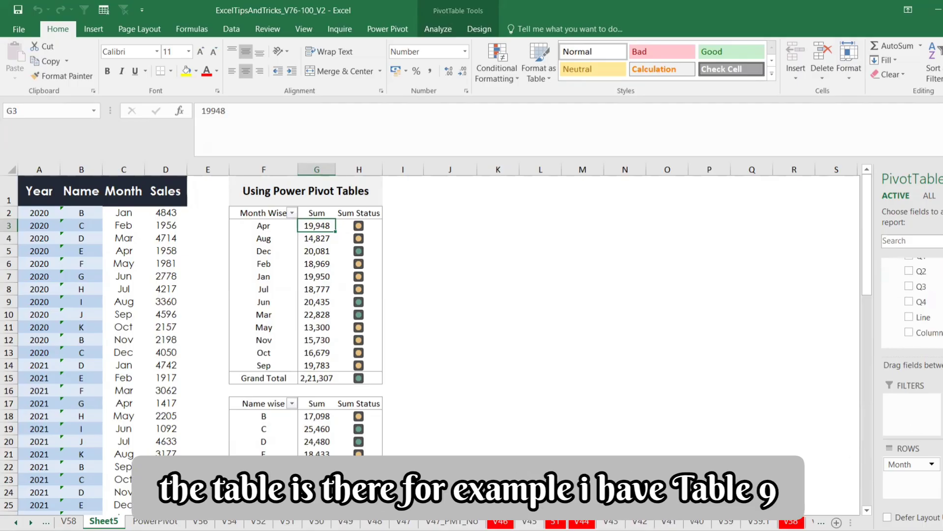
scroll(916, 316, "up", 2)
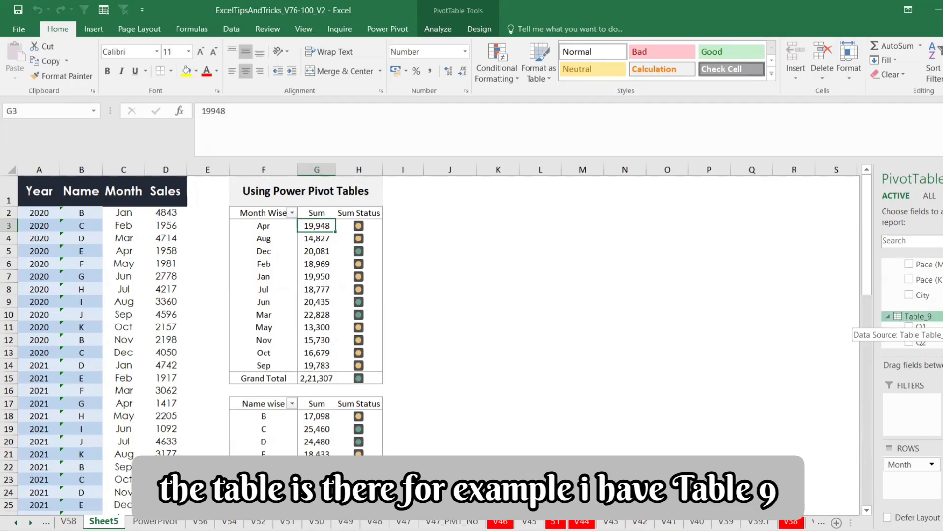
scroll(915, 305, "up", 3)
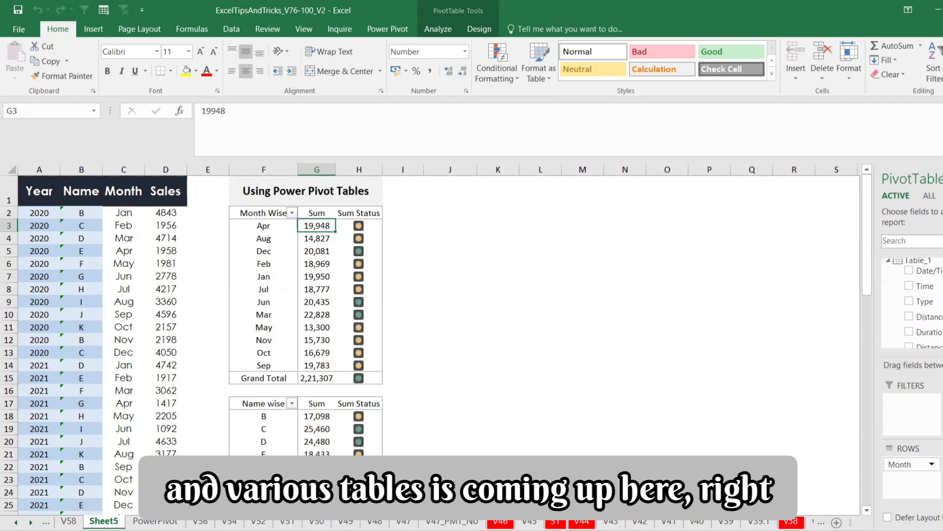
scroll(915, 303, "down", 8)
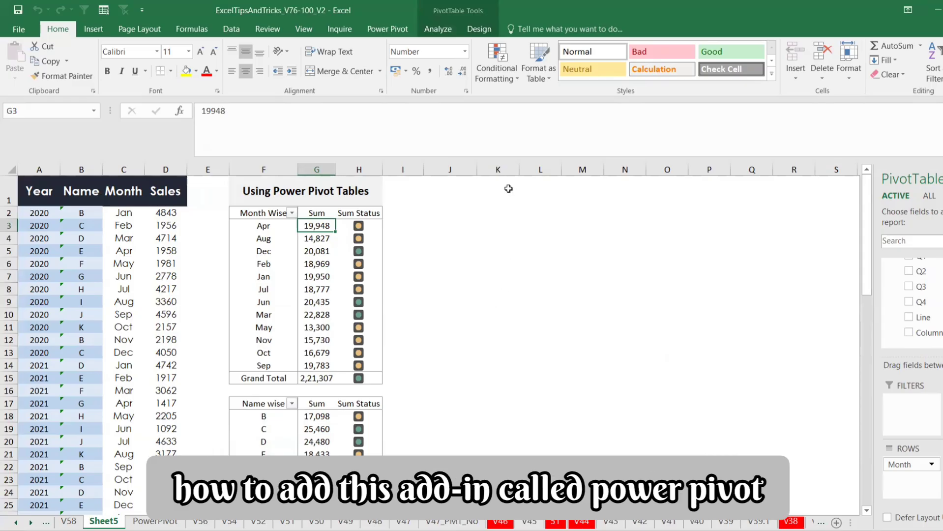
left_click(388, 30)
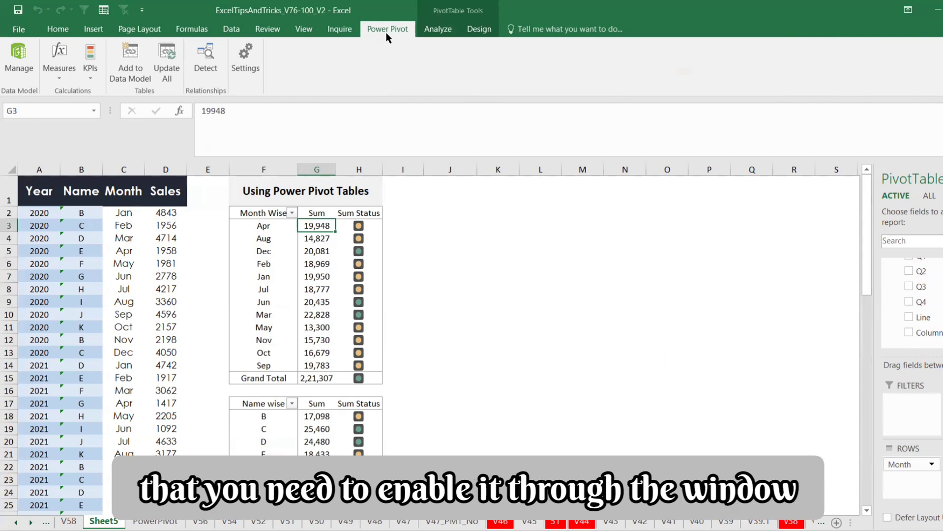
left_click(473, 315)
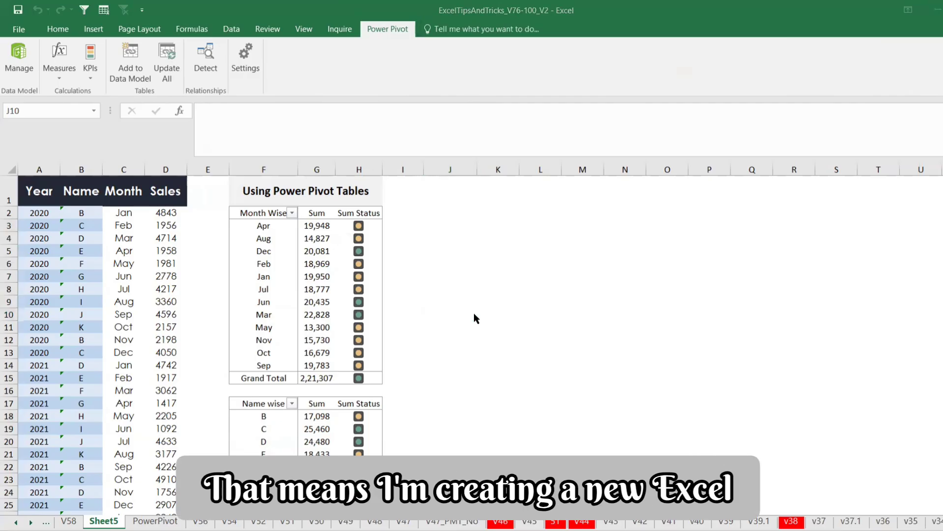
- Create a new blank workbook and close ExcelTipsAndTricks_V76-100_V2 without saving its changes
key("ctrl+n")
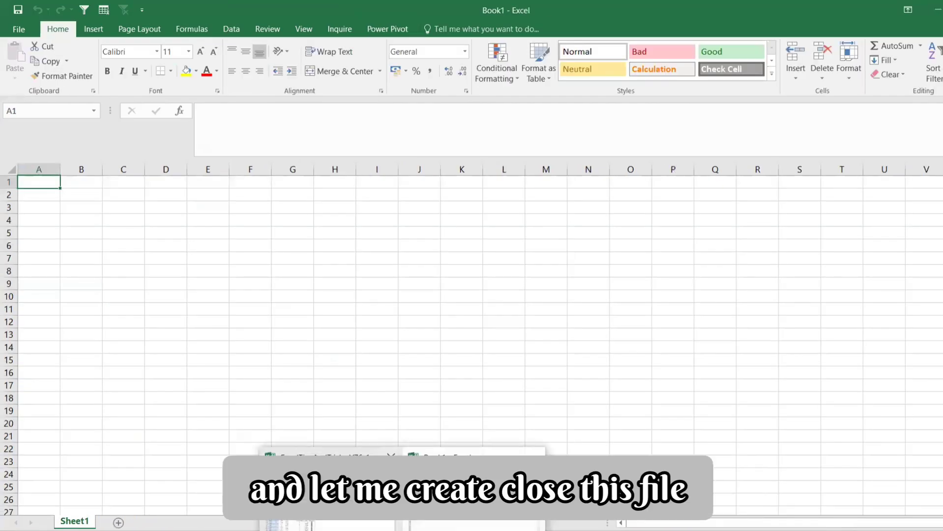
key("ctrl+w")
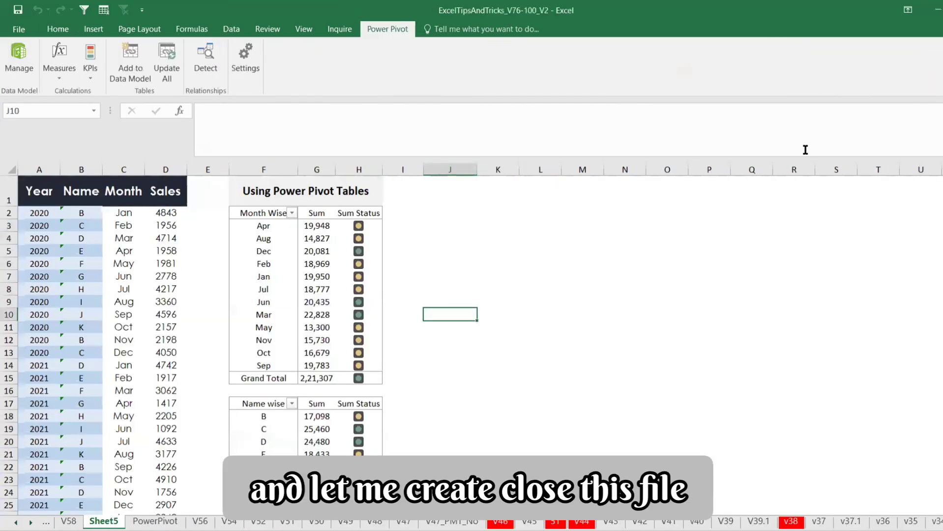
key("ctrl+w")
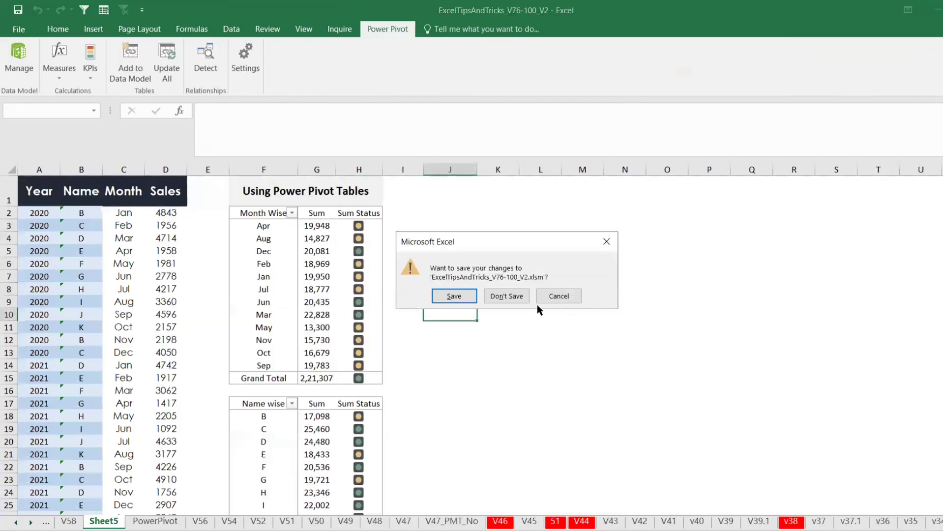
left_click(508, 296)
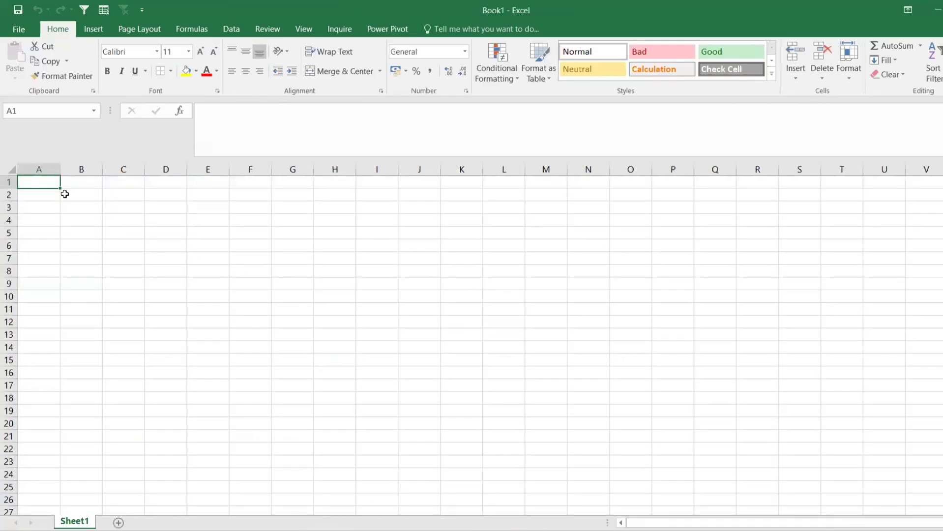
- Open the Add-ins page of Excel Options and select Microsoft Power Map for Excel
left_click(20, 30)
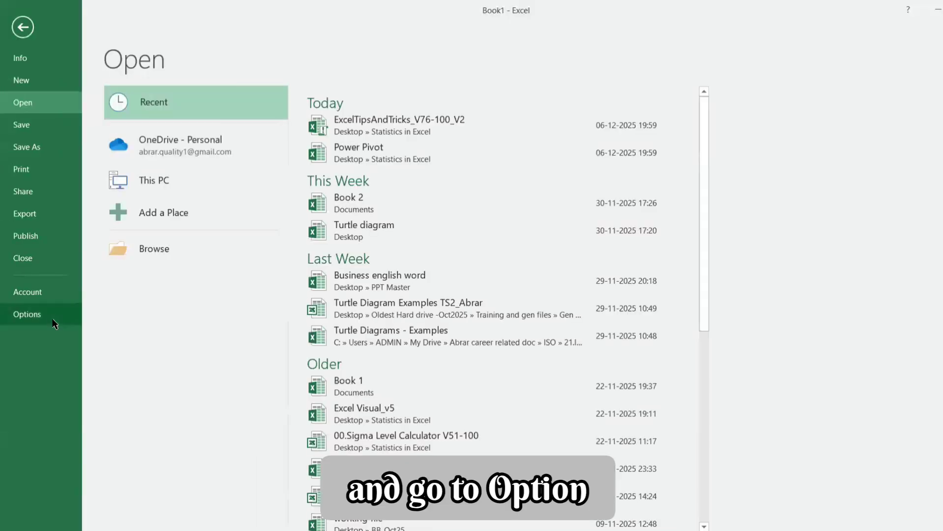
left_click(49, 316)
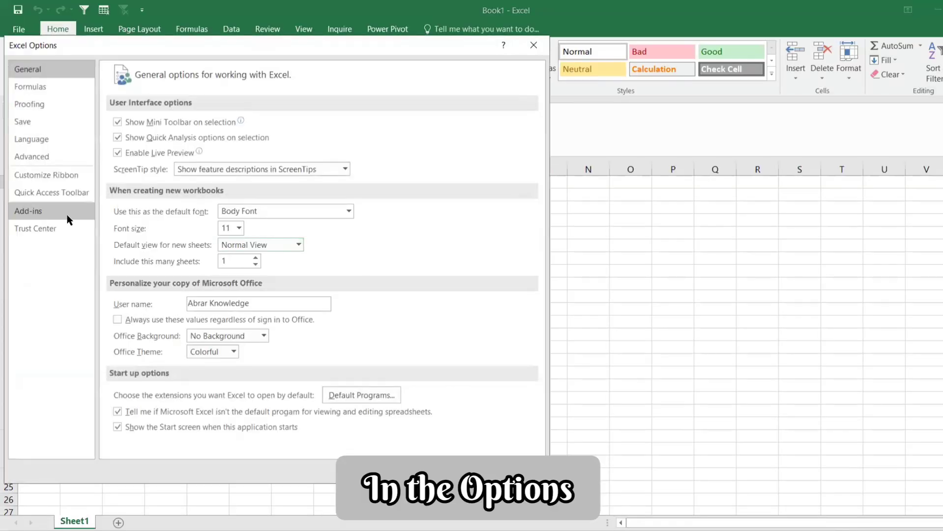
left_click(68, 215)
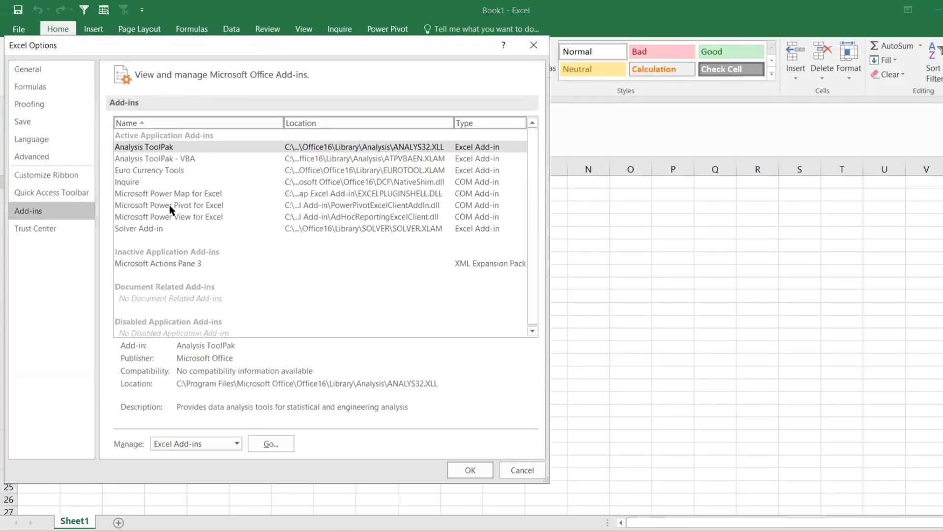
left_click(197, 195)
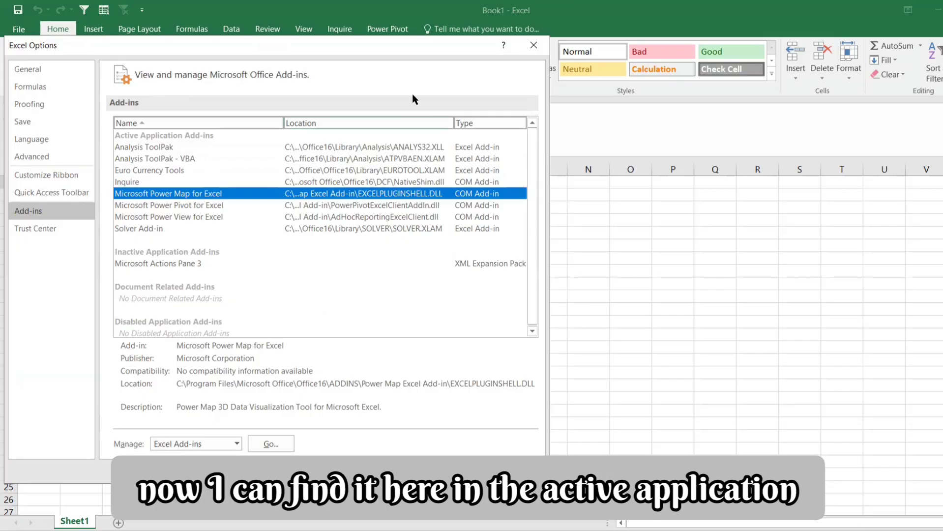
- Examine the active and inactive add-ins and the type of the Power Map, Power Pivot and Power View entries
left_click_drag(113, 141, 141, 139)
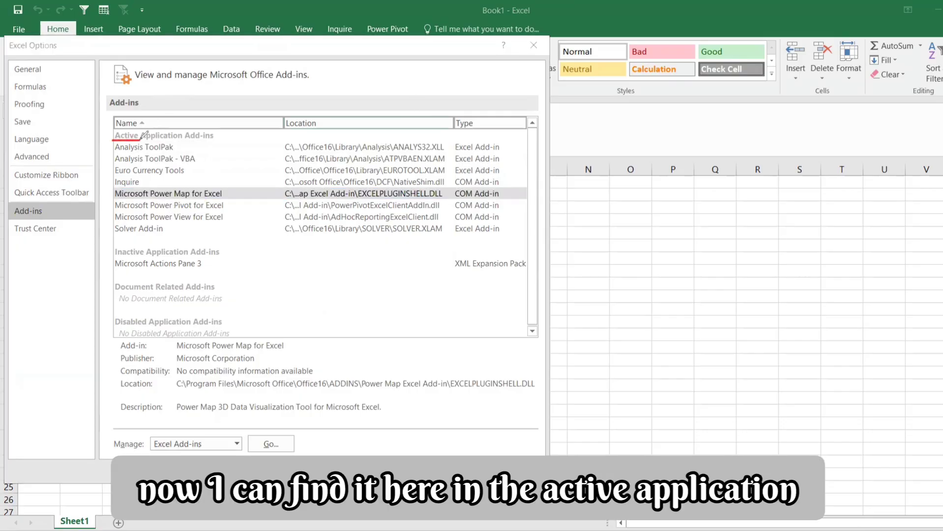
mouse_move(116, 256)
left_mouse_down()
mouse_move(143, 256)
mouse_move(108, 256)
left_mouse_up()
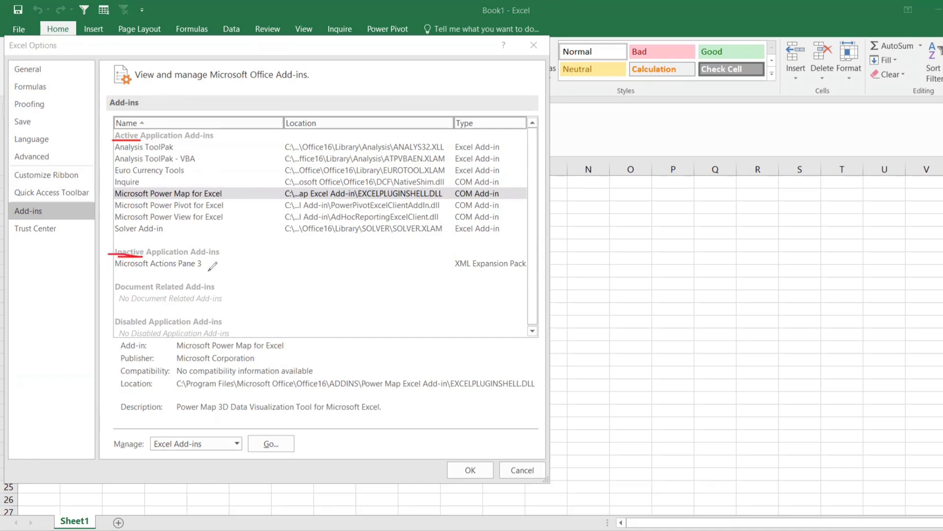
left_click_drag(202, 267, 212, 264)
mouse_move(229, 190)
left_mouse_down()
mouse_move(241, 220)
mouse_move(227, 227)
left_mouse_up()
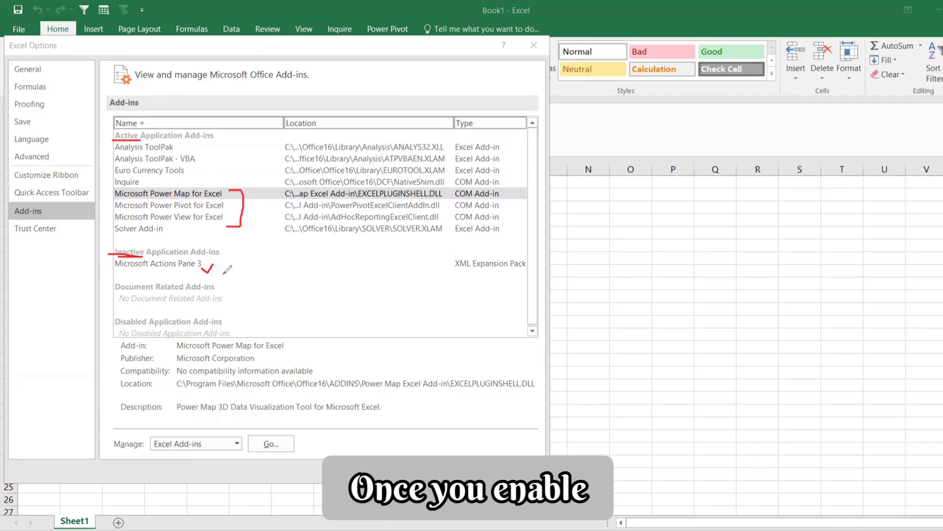
mouse_move(216, 274)
left_mouse_down()
mouse_move(245, 270)
mouse_move(241, 227)
mouse_move(251, 232)
left_mouse_up()
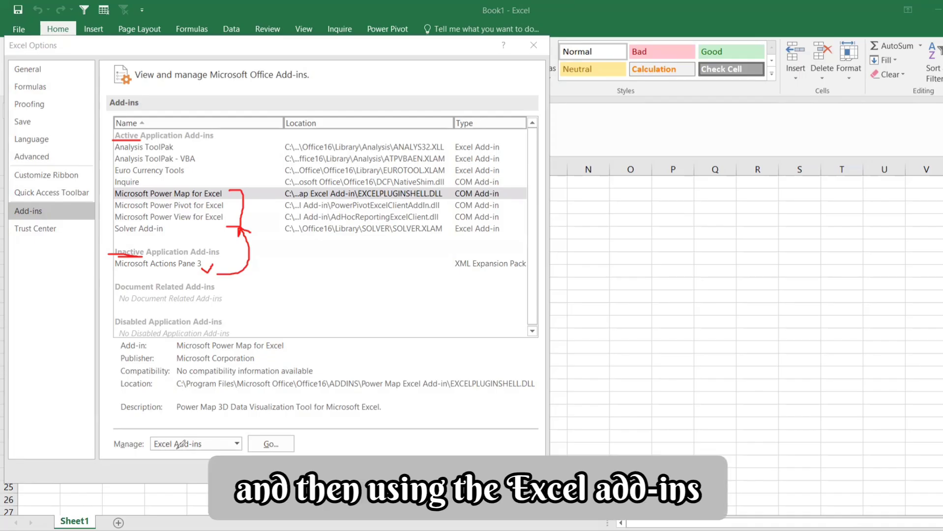
mouse_move(167, 451)
left_mouse_down()
mouse_move(180, 464)
mouse_move(224, 424)
left_mouse_up()
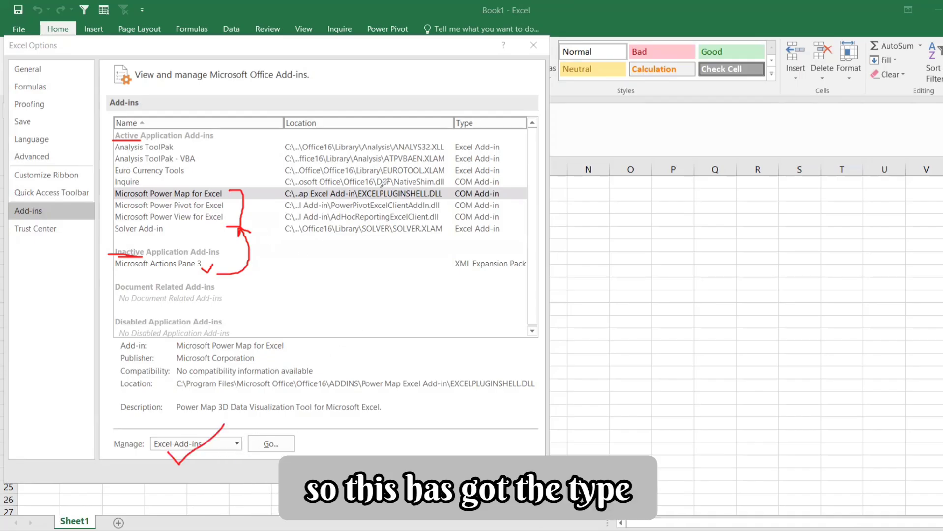
mouse_move(486, 114)
left_mouse_down()
mouse_move(457, 116)
mouse_move(477, 145)
left_mouse_up()
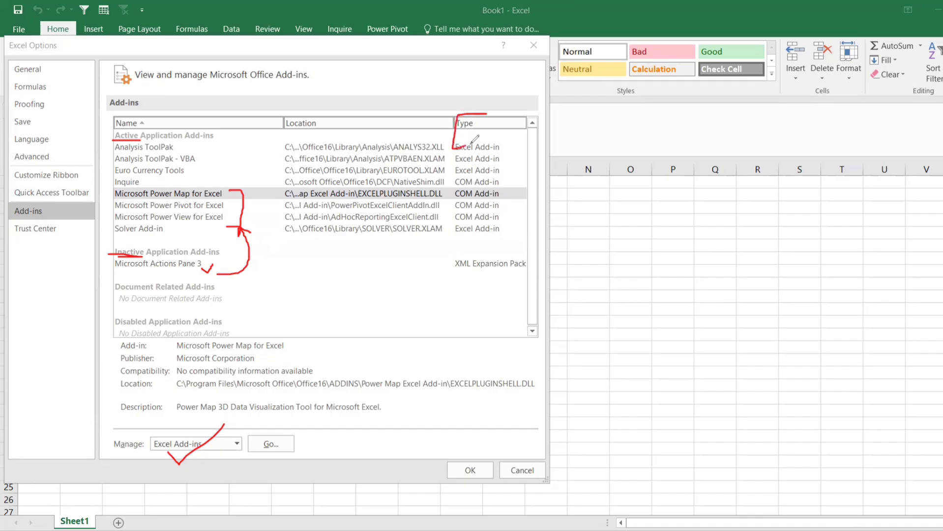
mouse_move(503, 187)
left_mouse_down()
mouse_move(448, 219)
mouse_move(502, 217)
mouse_move(506, 181)
left_mouse_up()
mouse_move(464, 249)
left_mouse_down()
mouse_move(379, 389)
mouse_move(256, 431)
mouse_move(288, 431)
left_mouse_up()
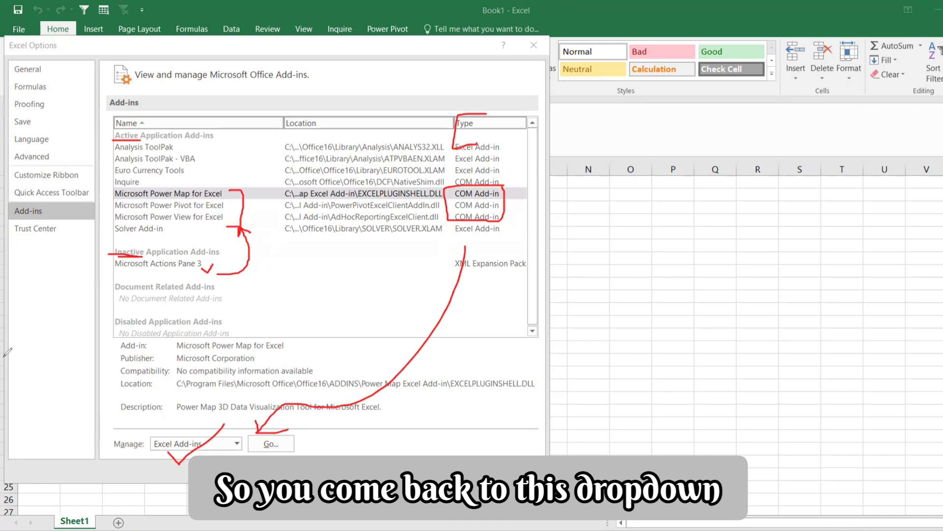
- Manage the COM Add-ins and confirm the list with Inquire, Power Map, Power Pivot and Power View for Excel enabled
left_click(237, 444)
left_click(222, 466)
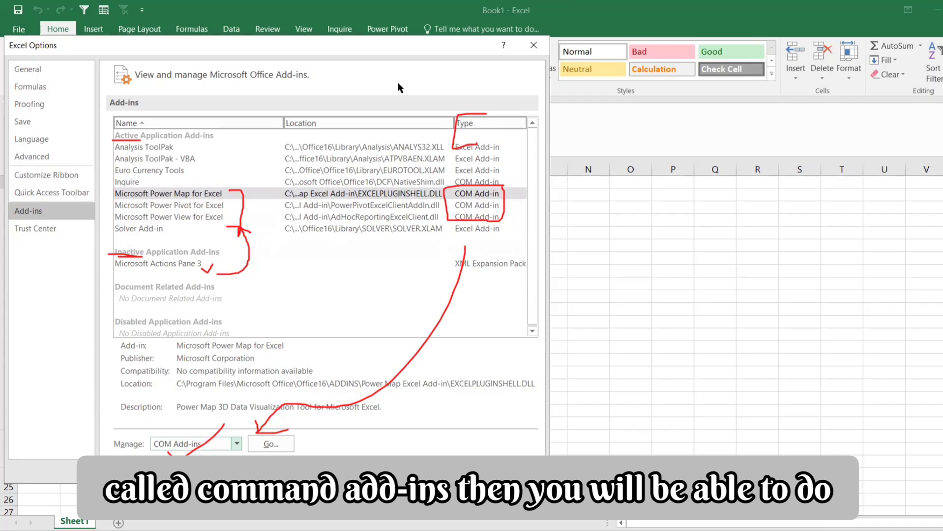
left_click(70, 492)
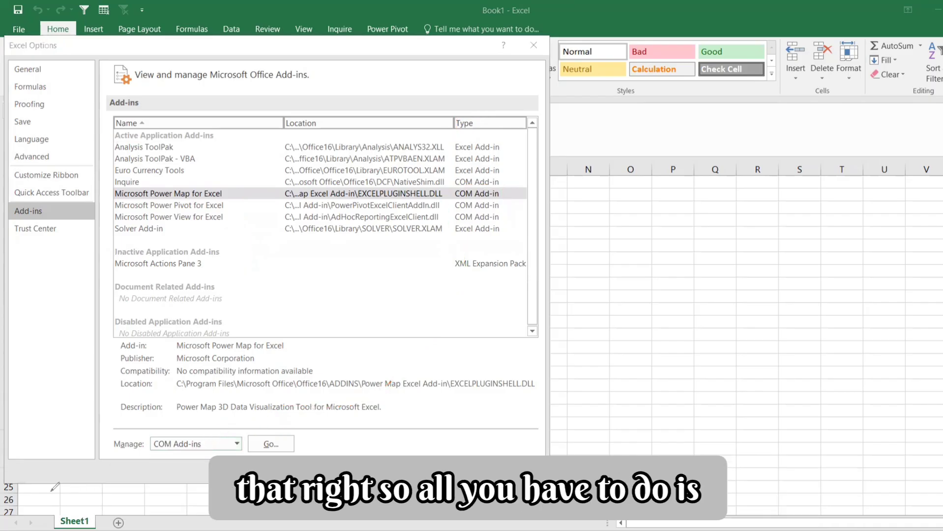
left_click(270, 444)
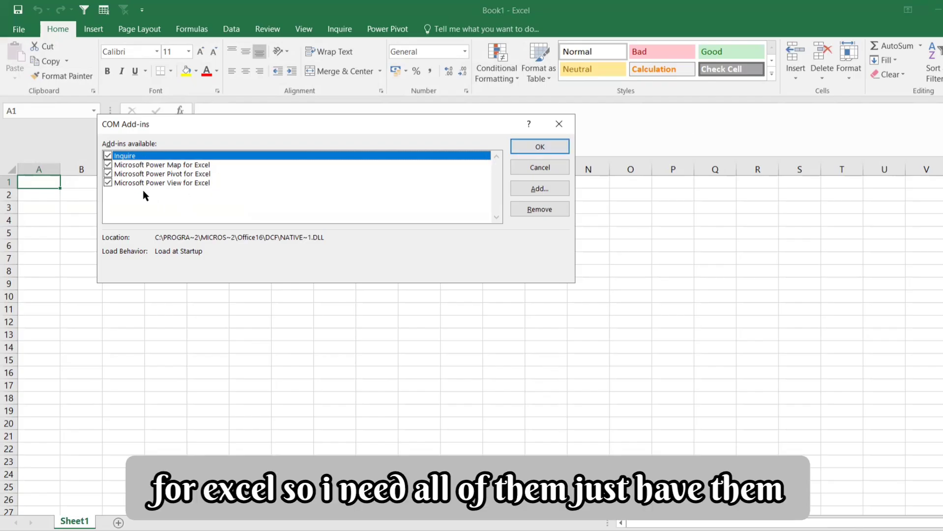
left_click(540, 147)
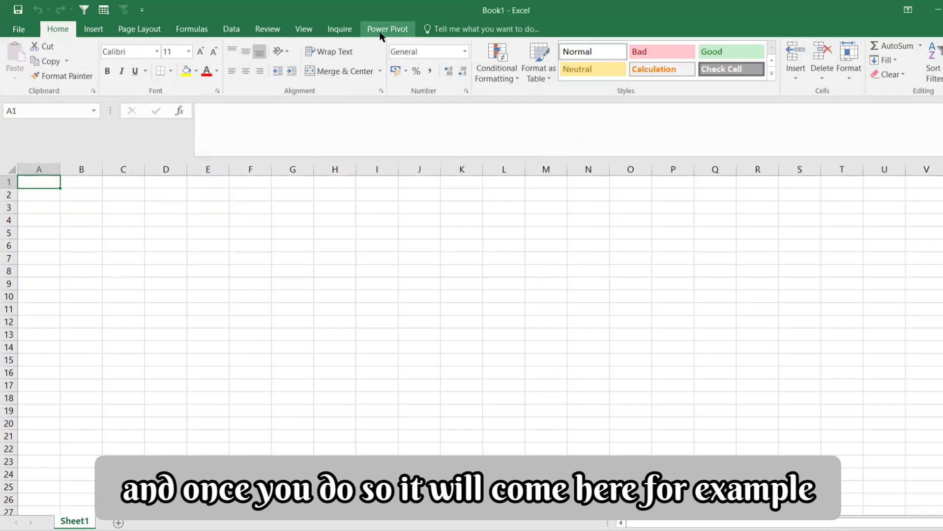
- Examine the commands offered by the Data, Inquire and Power Pivot features
left_click(233, 30)
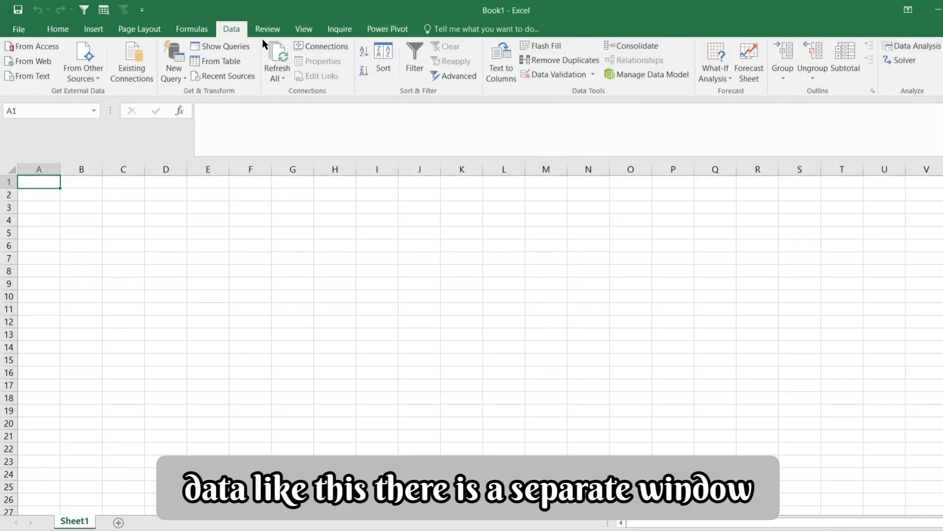
left_click(375, 28)
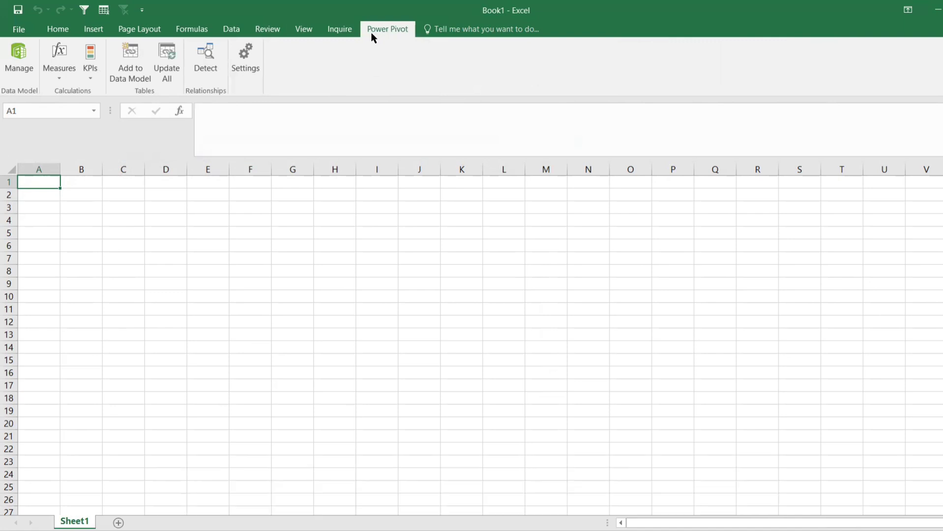
left_click(340, 32)
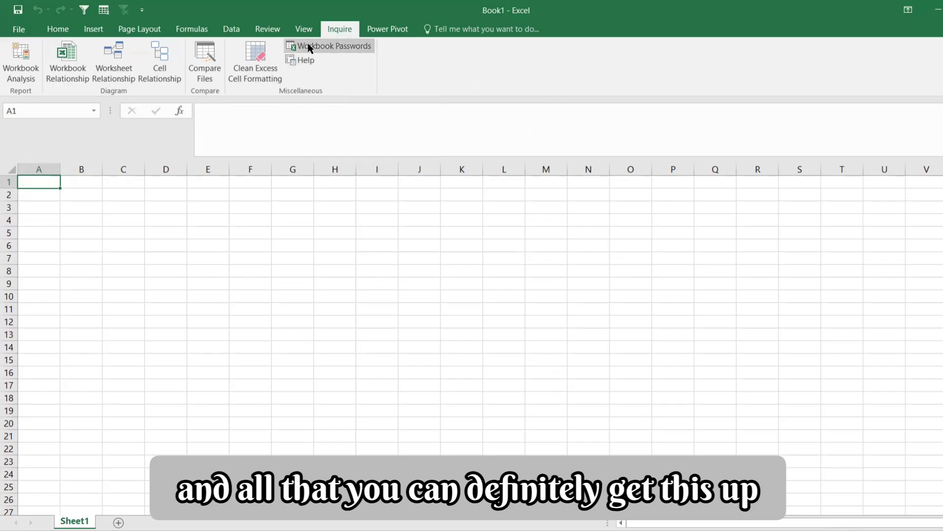
left_click(380, 30)
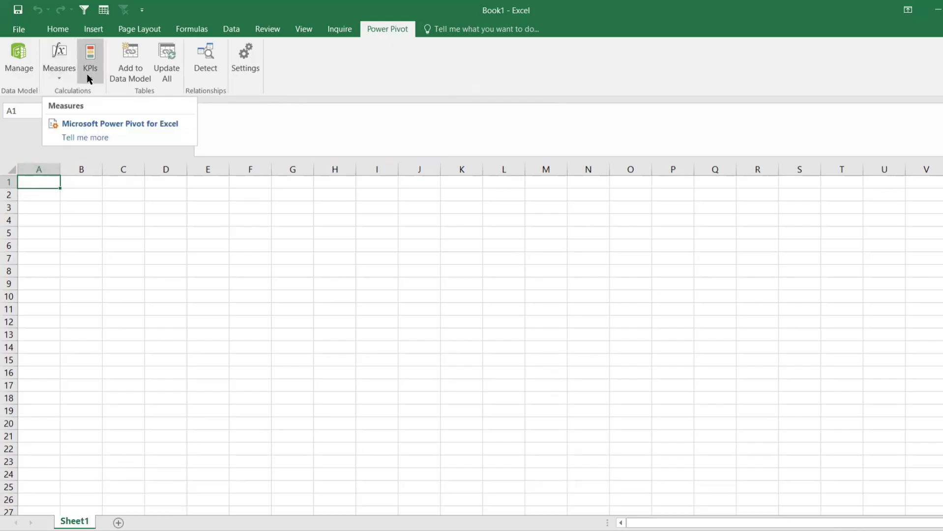
- Review the KPI options, the relationship detection and the PowerPivot Settings, leaving everything as it is
left_click(97, 74)
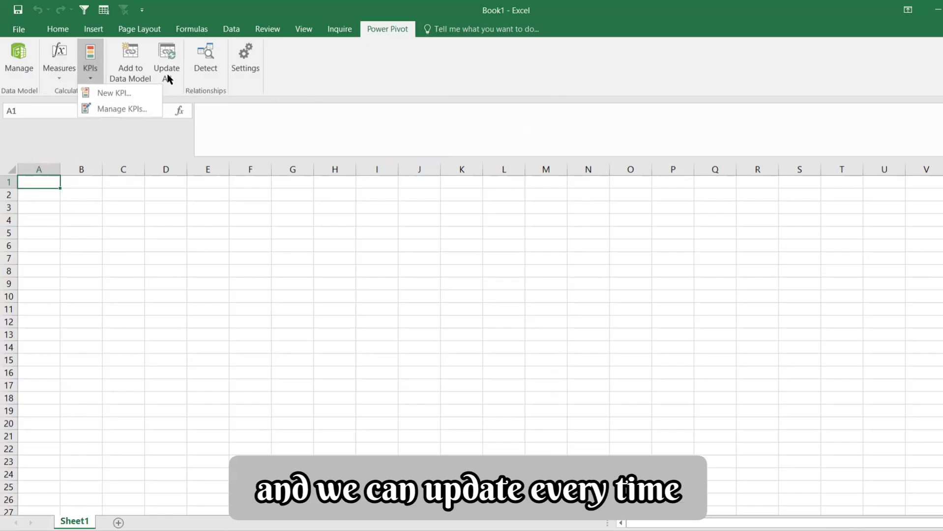
left_click(183, 200)
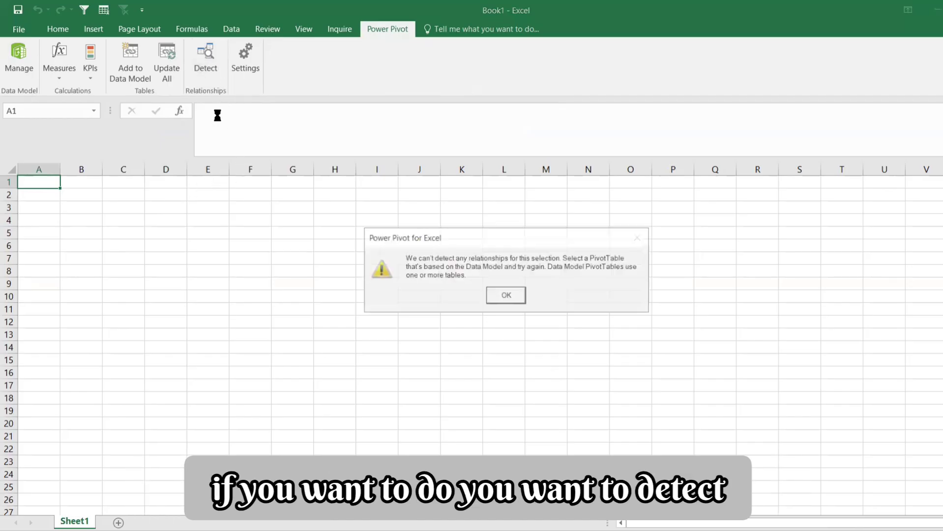
left_click(507, 297)
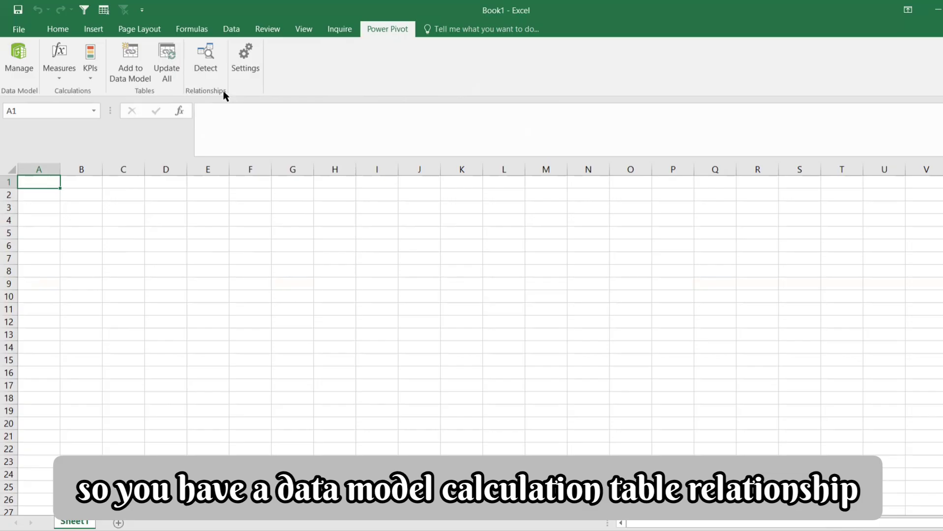
left_click(249, 72)
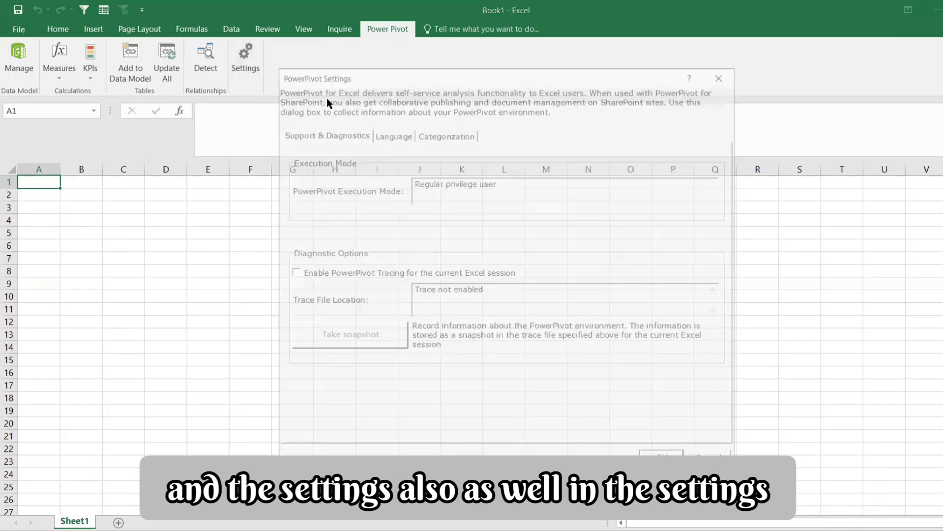
left_click(724, 73)
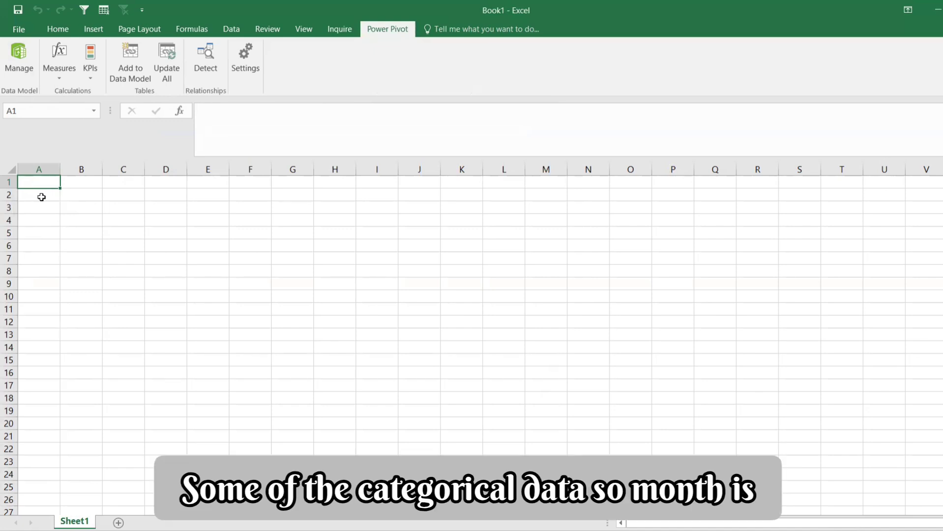
- Enter the header Employee Name in A1 and widen column A to fit it
type("Mon")
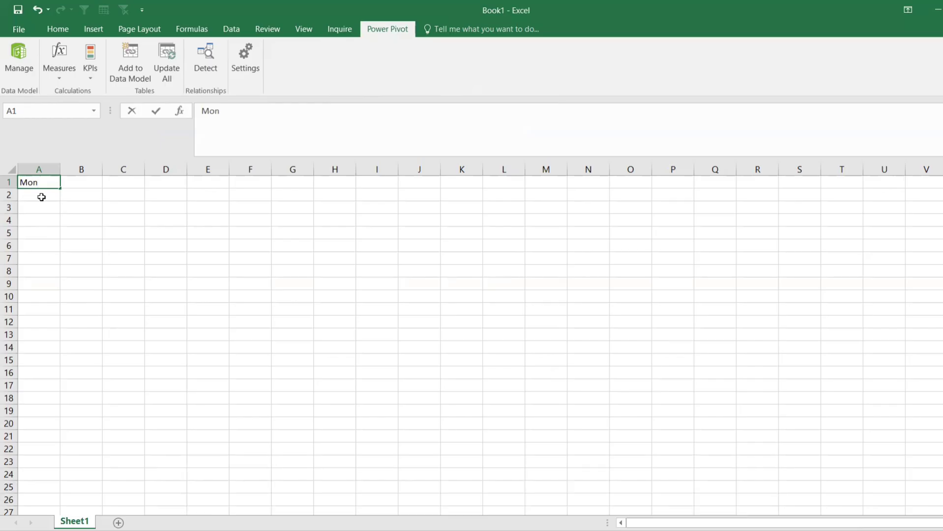
key("BackSpace")
key("BackSpace")
key("BackSpace")
type("Employee Name")
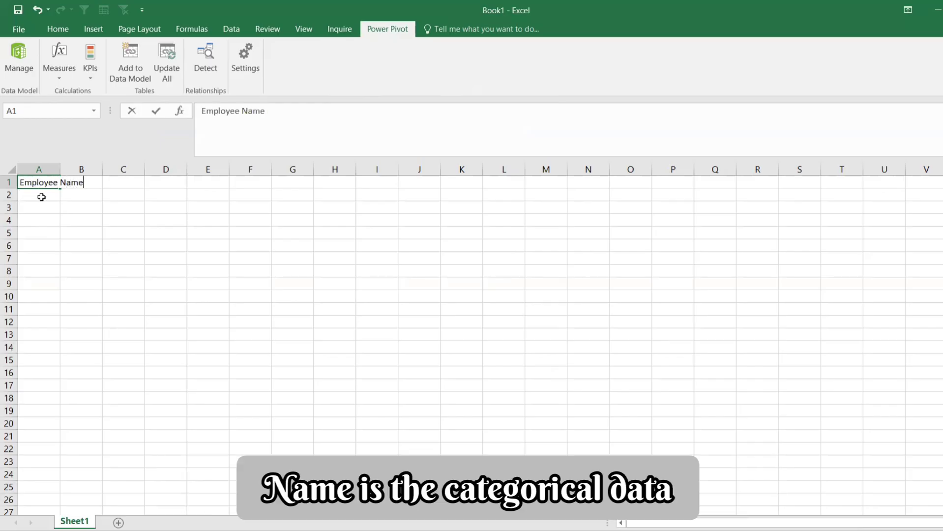
key("Return")
left_click_drag(61, 169, 90, 185)
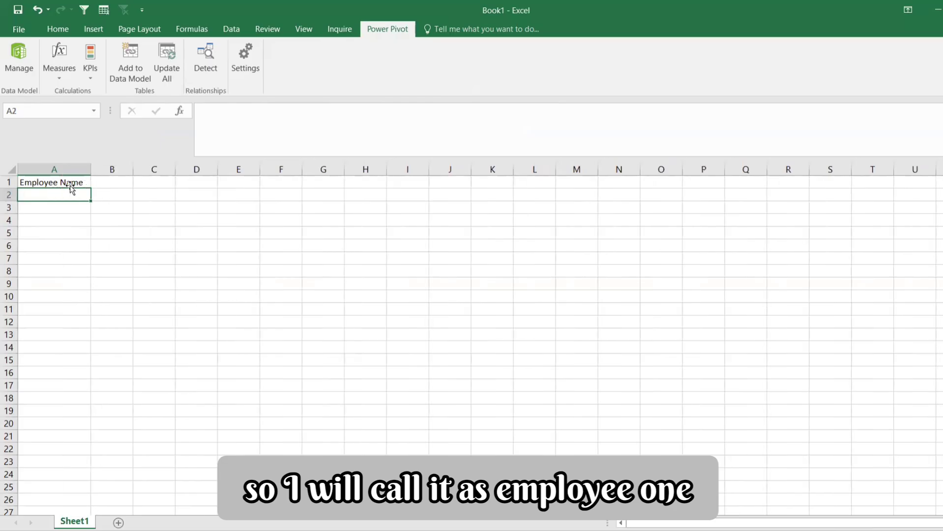
- Enter Employee 1 in A2 and fill the series down to Employee 12 in A13
type("Emplp")
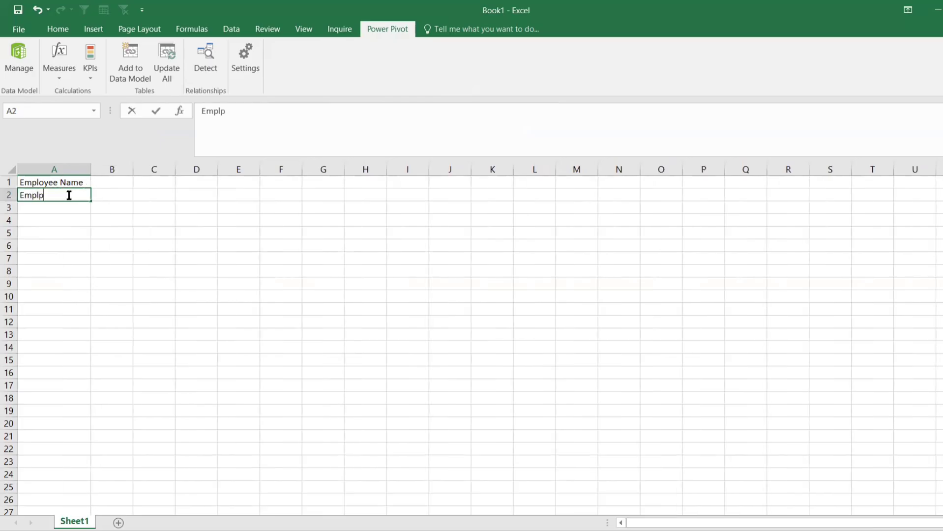
key("BackSpace")
type("oyee ")
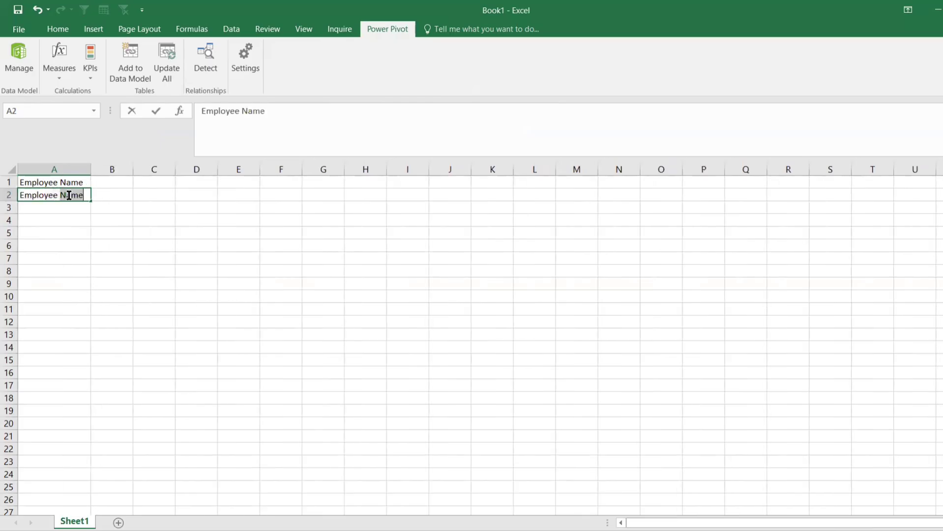
type("1")
key("Return")
left_click(68, 195)
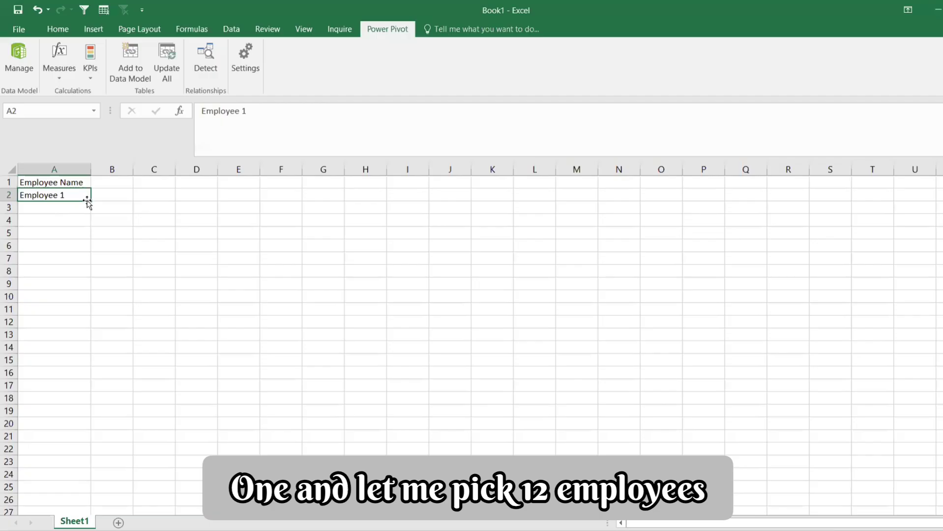
left_click_drag(87, 199, 82, 298)
key("ctrl+z")
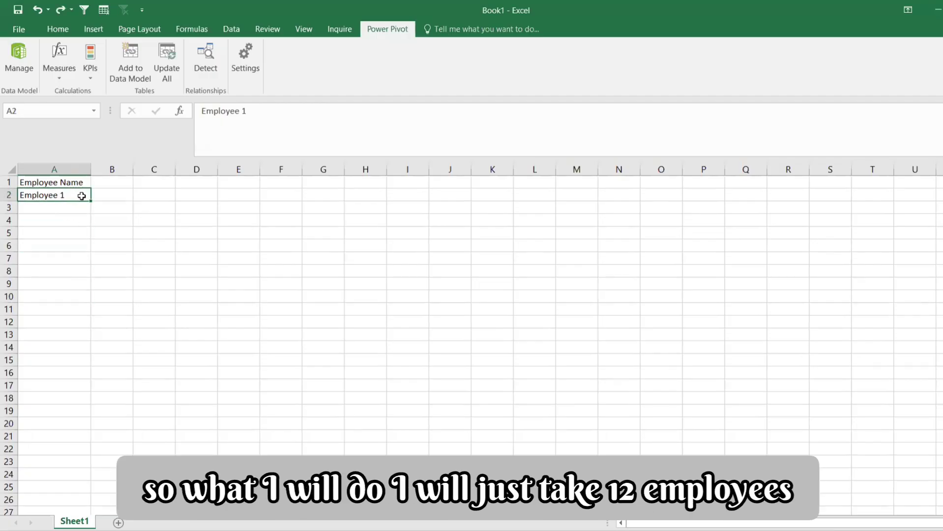
left_click_drag(90, 201, 79, 342)
- Add a Month column in B with Jan in B2 and fill the months down to Dec in B13
left_click(101, 183)
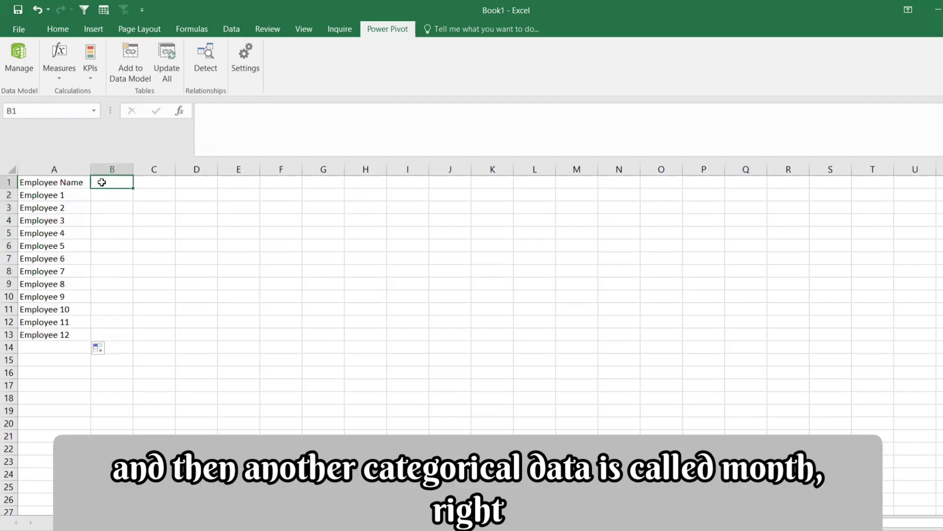
type("Month")
key("Return")
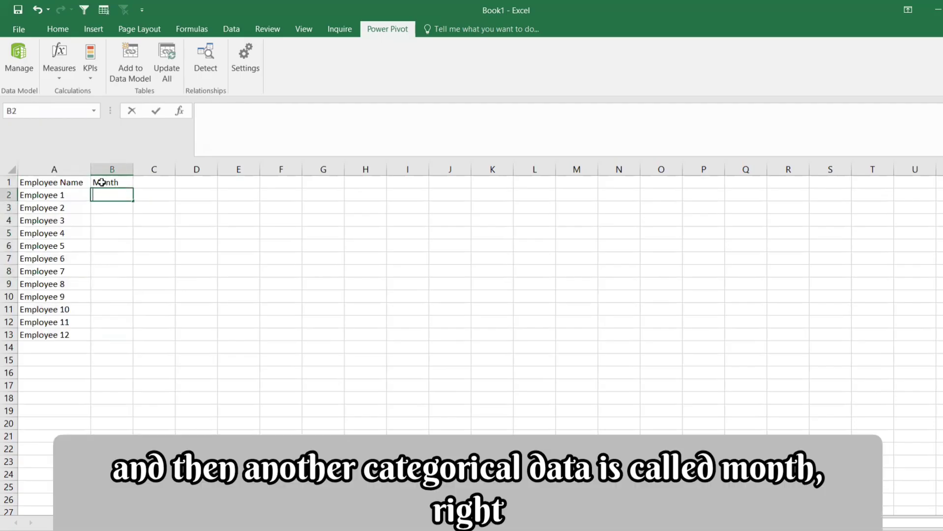
type("Jan")
key("Return")
left_click(123, 195)
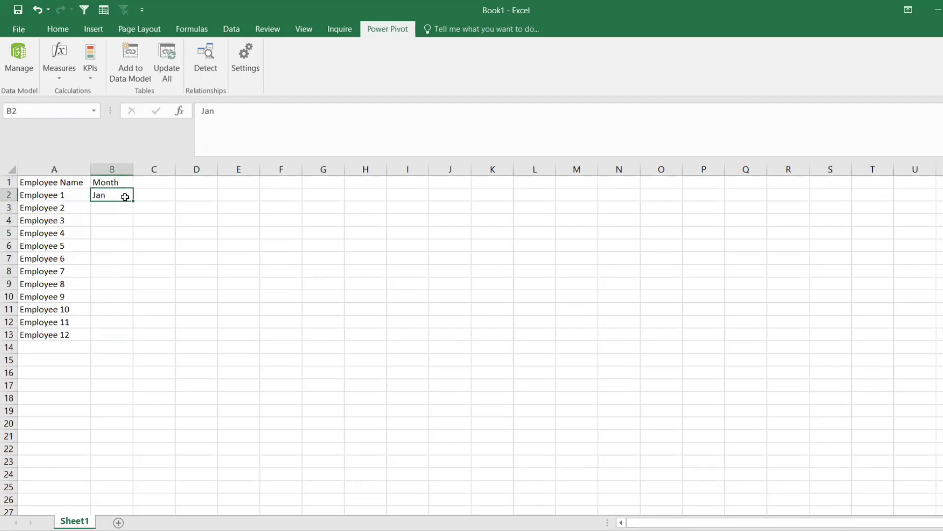
left_click_drag(132, 202, 116, 339)
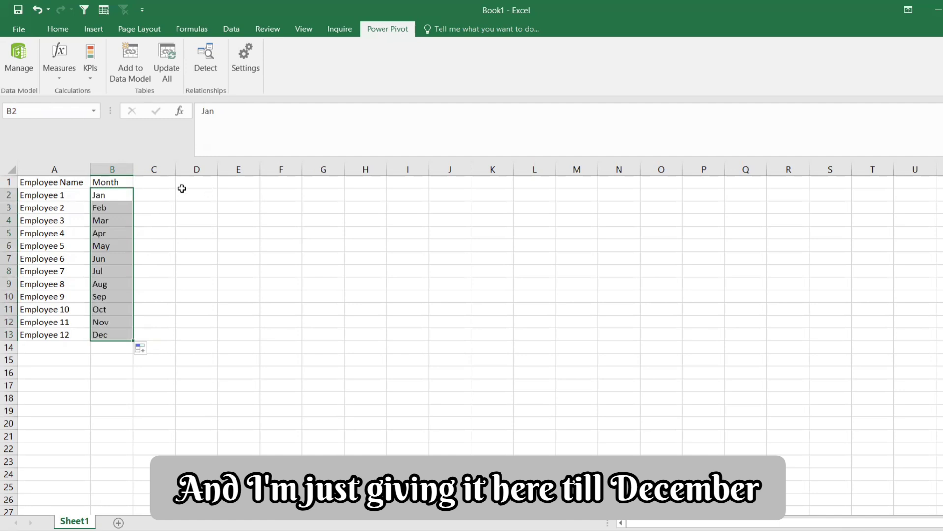
- Add a Year column in C and fill C2:C13 with 2023
left_click(165, 183)
type("yEA")
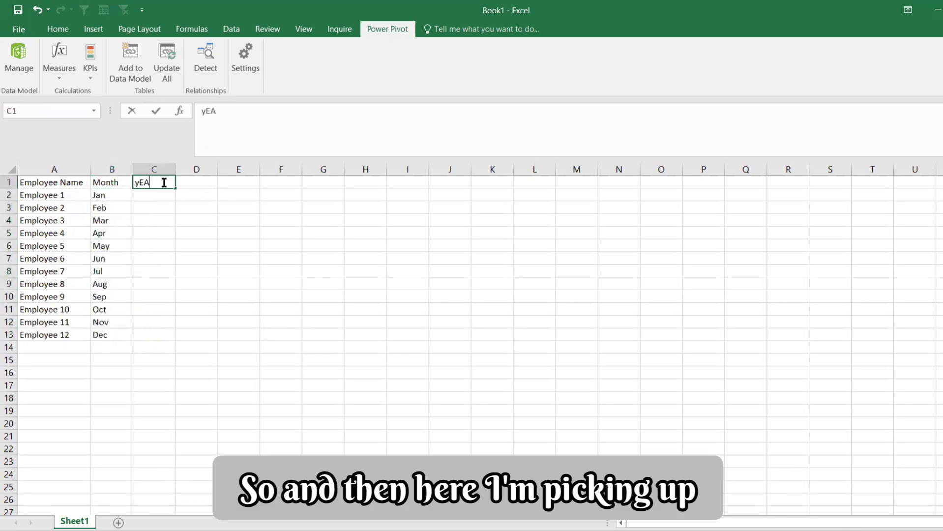
type("R")
key("Return")
type("=")
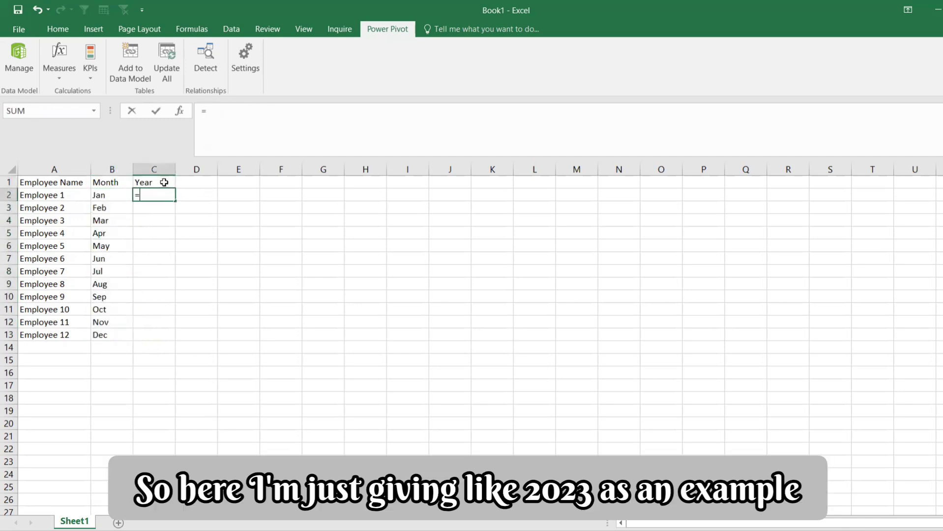
key("BackSpace")
type("2023")
key("Return")
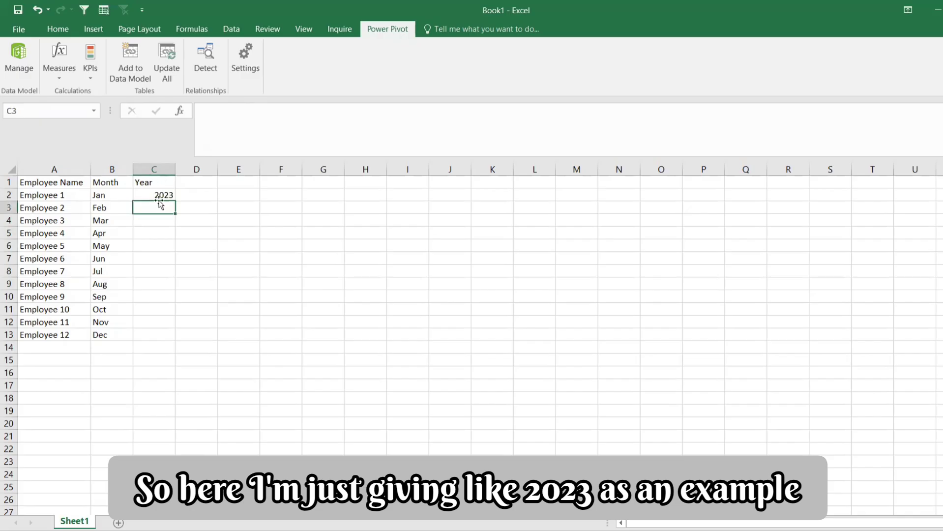
left_click(154, 193)
left_click_drag(154, 193, 136, 333)
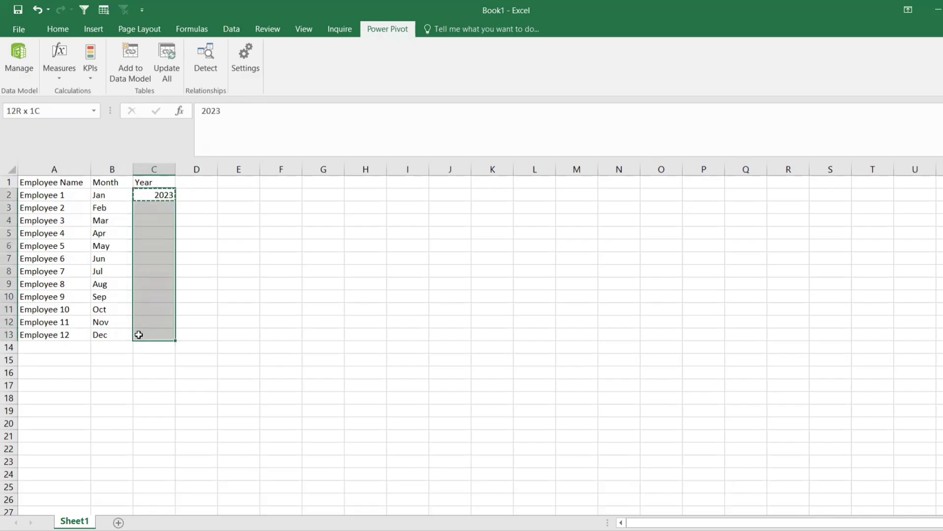
key("ctrl+d")
- Enter the header "Sales." in D1
left_click(195, 180)
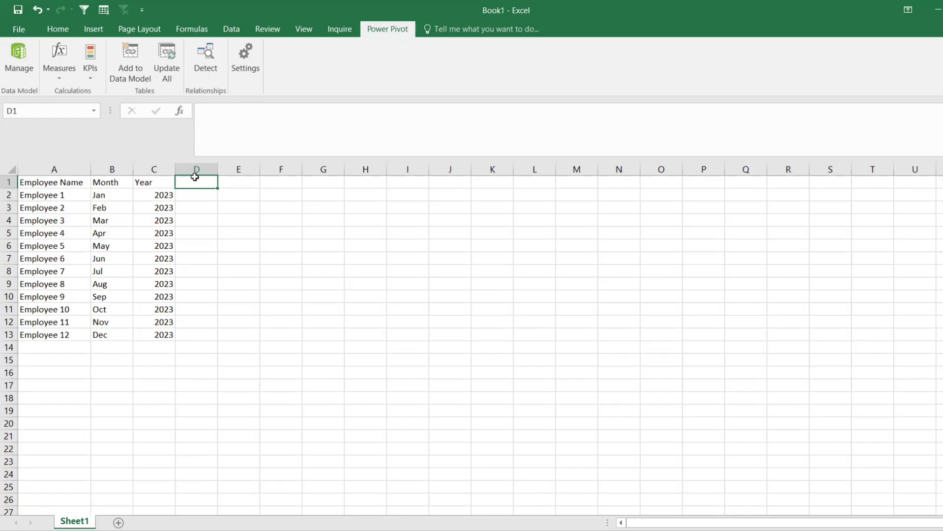
type("Sal")
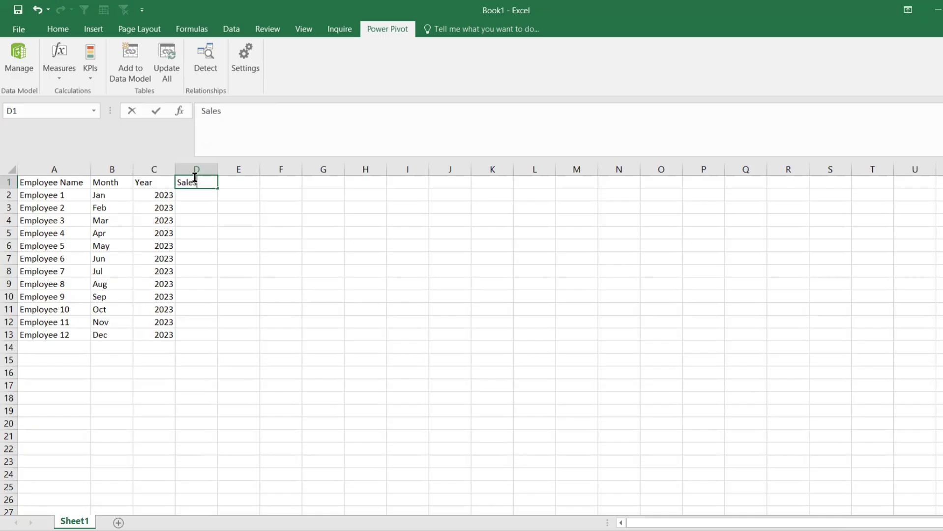
type("es")
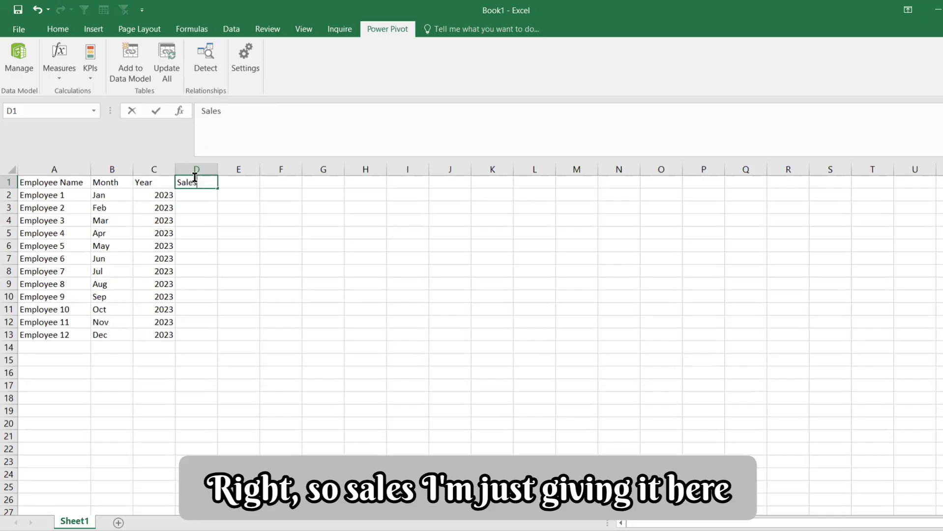
type(".")
key("Return")
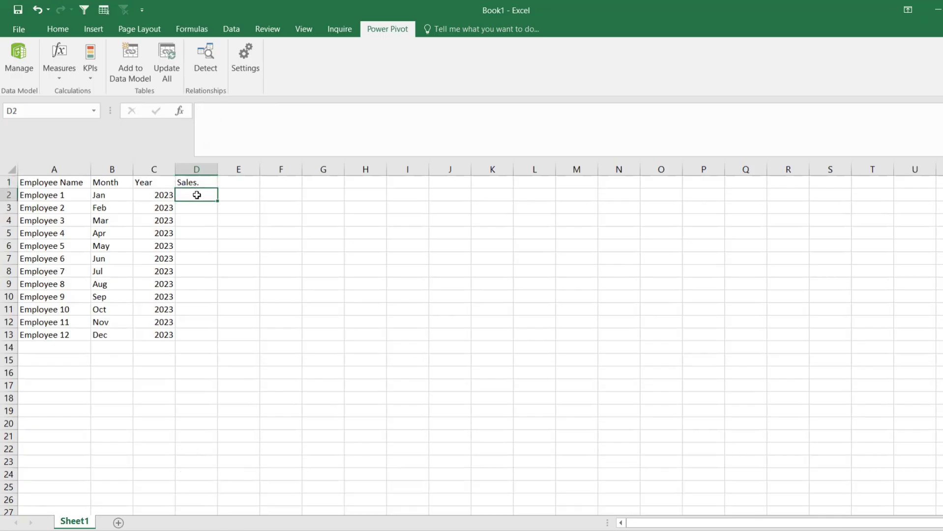
- Enter =RANDBETWEEN(1000,3000) in D2 and fill the formula down to D13
left_click_drag(44, 195, 125, 324)
left_click(194, 193)
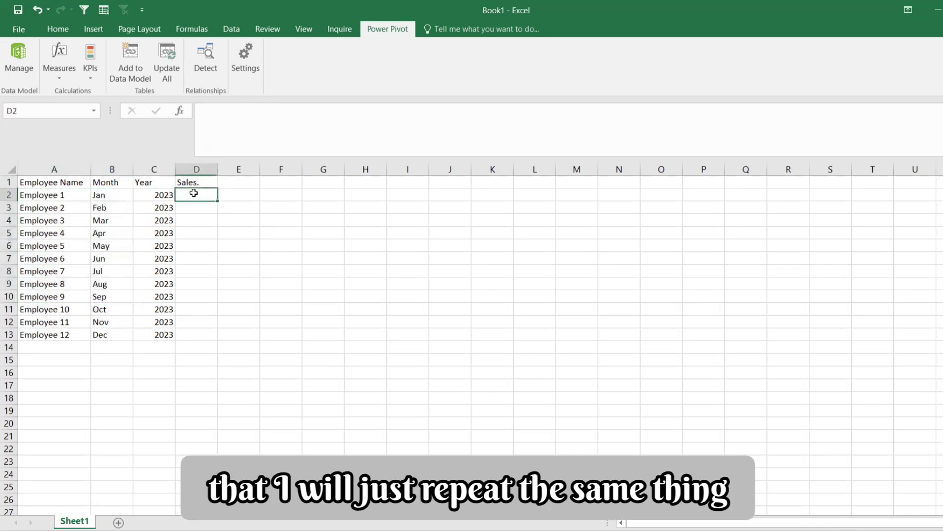
type("=ran")
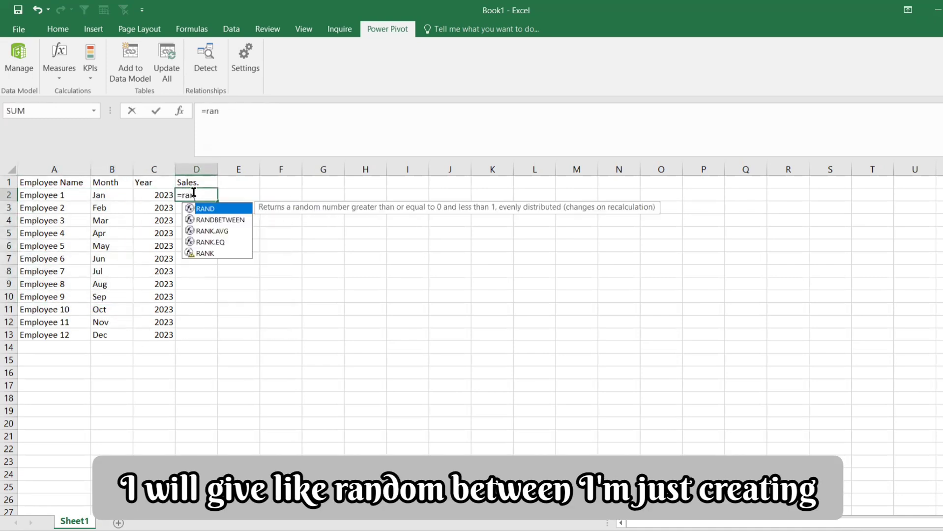
key("Down")
key("Tab")
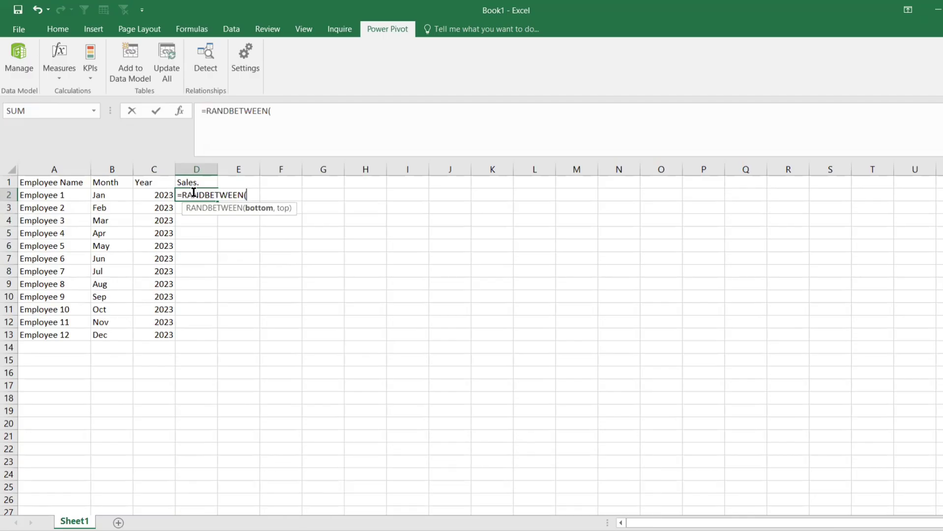
type("1000,")
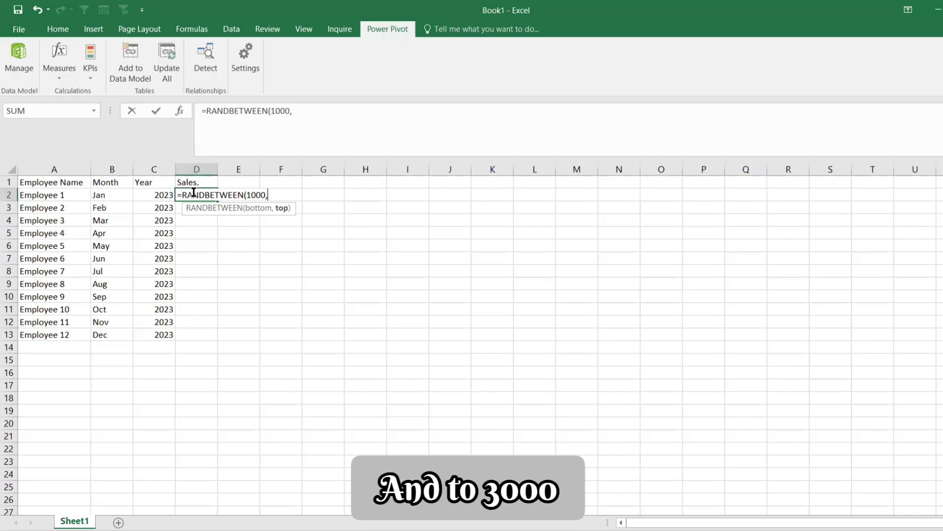
type("3000")
key("Up")
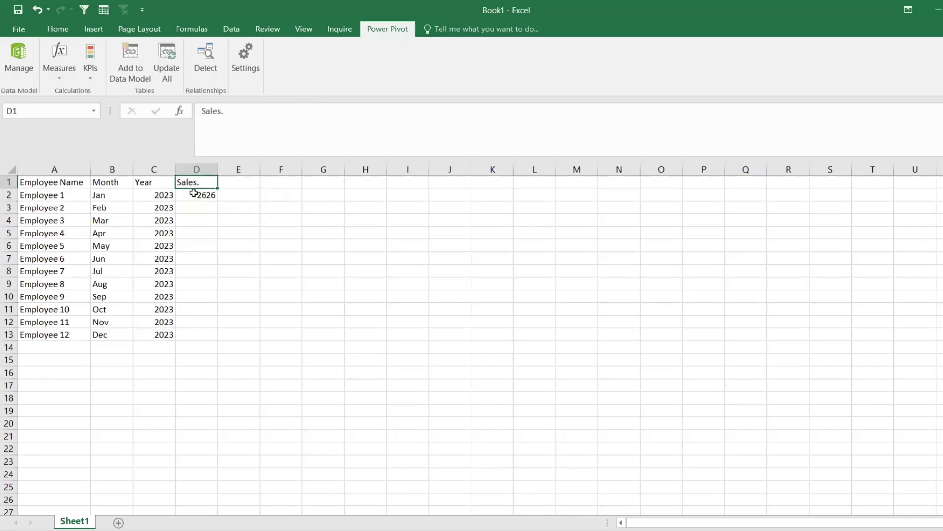
left_click(210, 196)
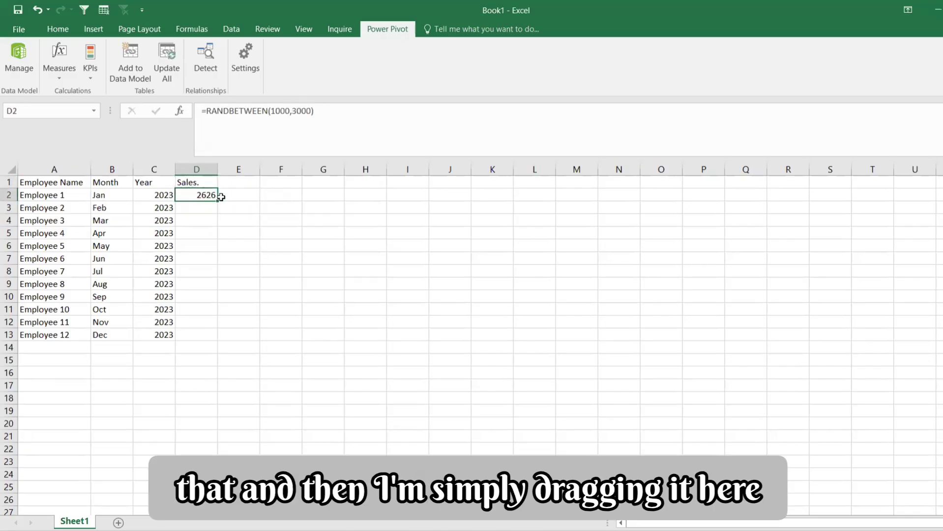
left_click_drag(217, 198, 205, 340)
left_click(244, 284)
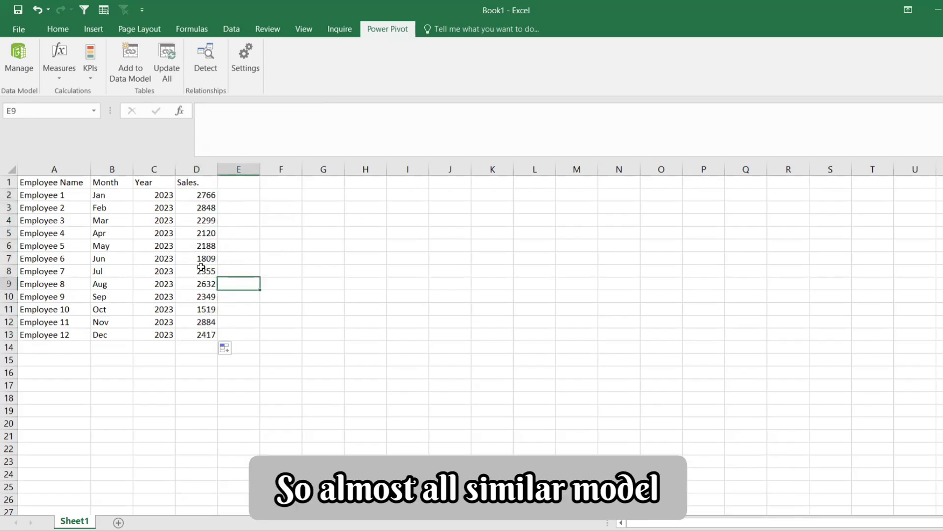
- Recalculate the sheet several times to check how the random sales figures behave
left_click(270, 228)
key("F9")
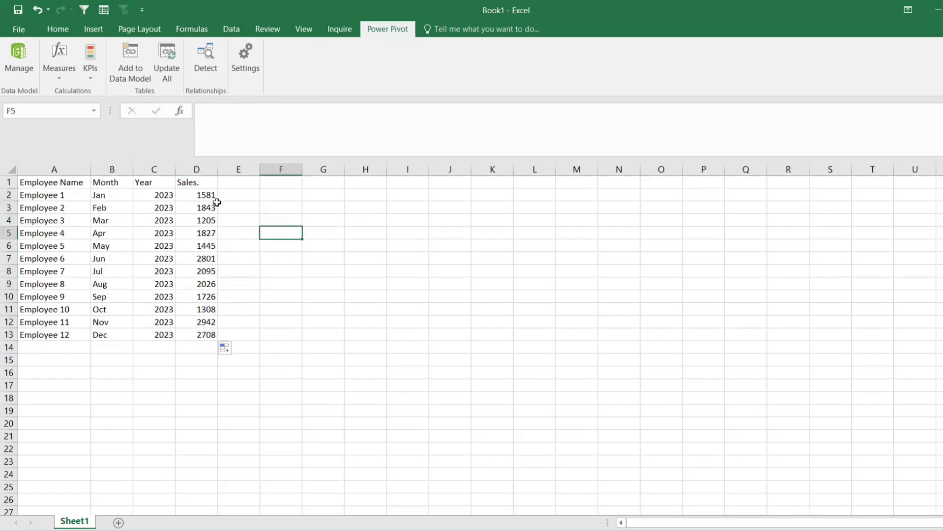
left_click(206, 195)
left_click(281, 137)
left_click(293, 260)
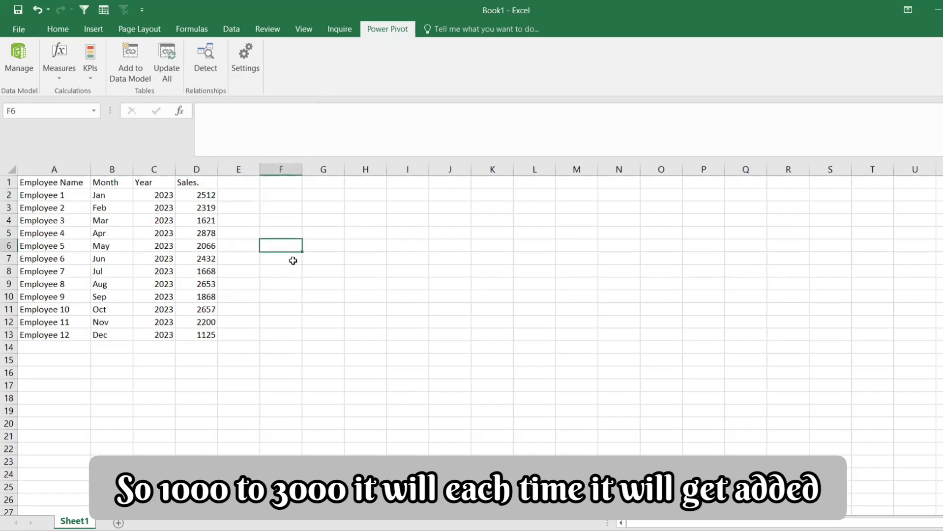
double_click(293, 261)
left_click(246, 320)
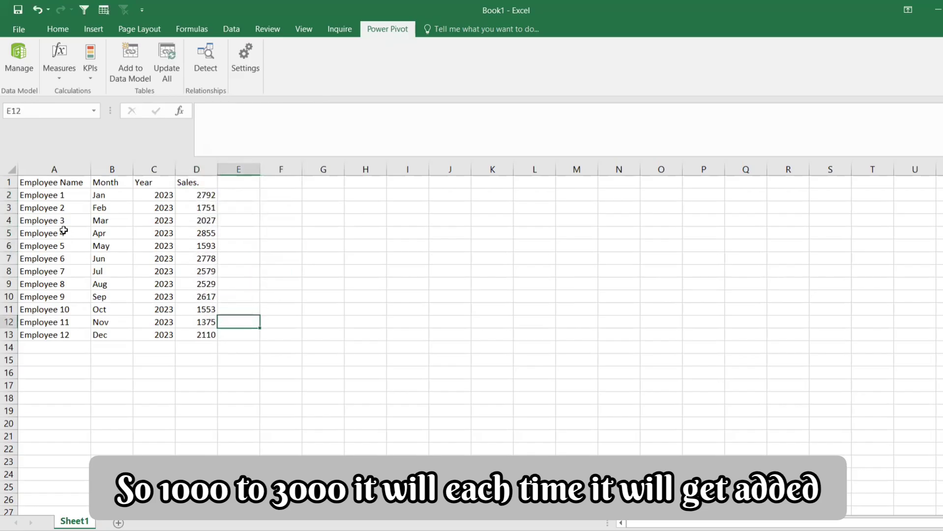
- Copy the employee names and months from A2:B13 and paste them below, starting at A14
left_click_drag(53, 194, 112, 334)
key("ctrl+c")
left_click(64, 348)
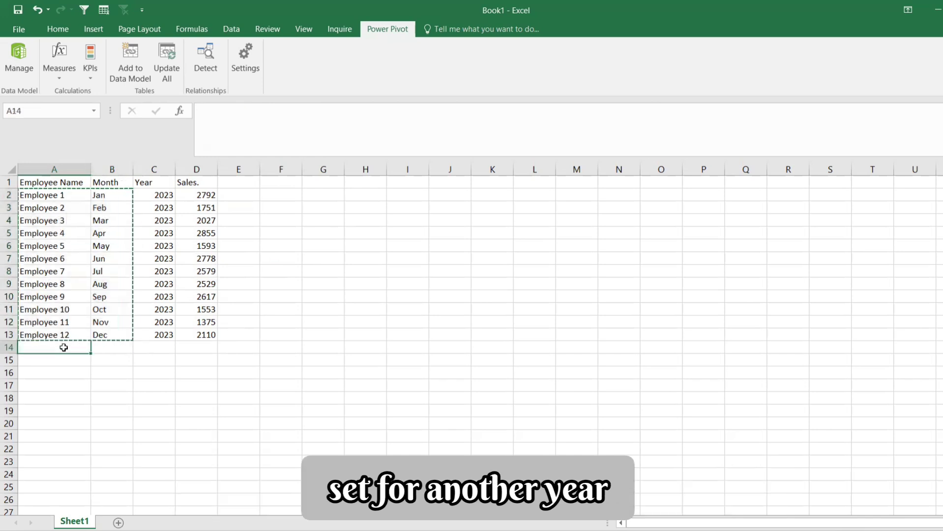
key("ctrl+v")
- Enter the year 2024 in C14 for the second set of employee rows
left_click(149, 348)
left_click(158, 334)
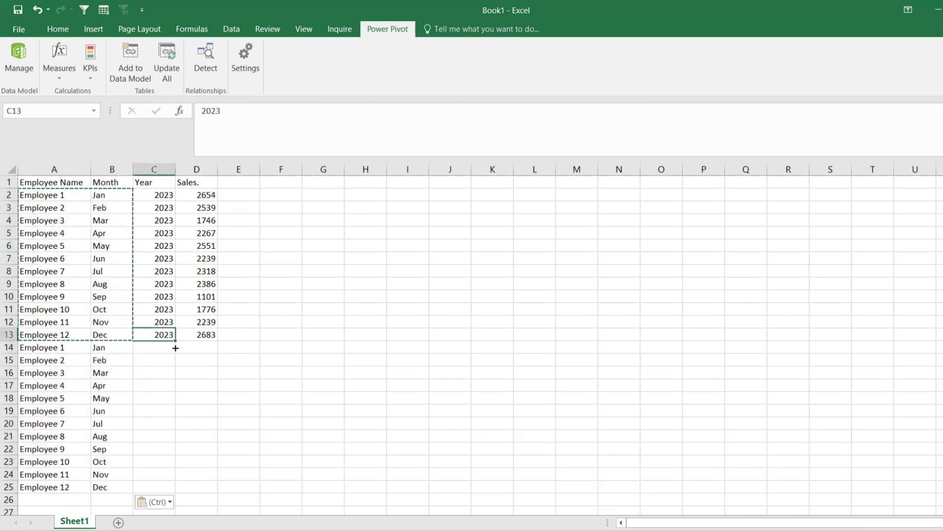
left_click_drag(176, 349, 177, 353)
left_click(162, 348)
left_click(235, 112)
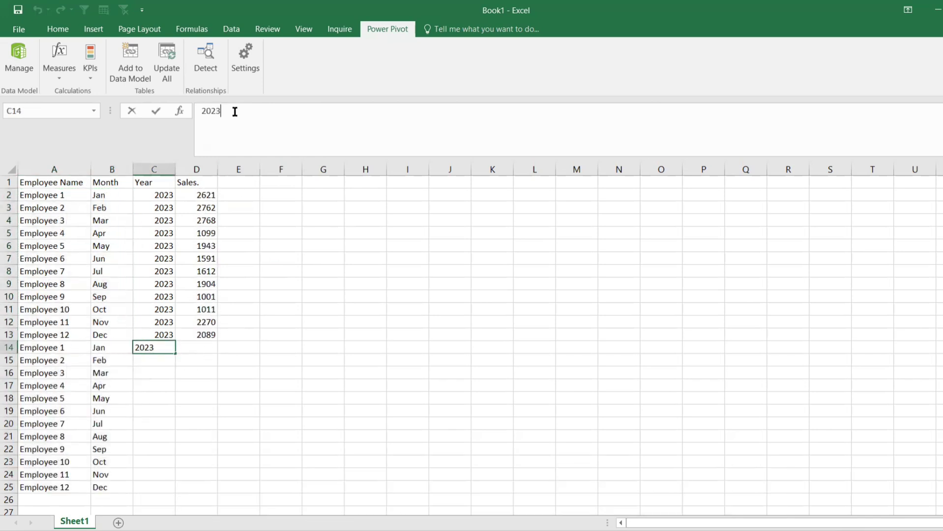
type("4")
key("Return")
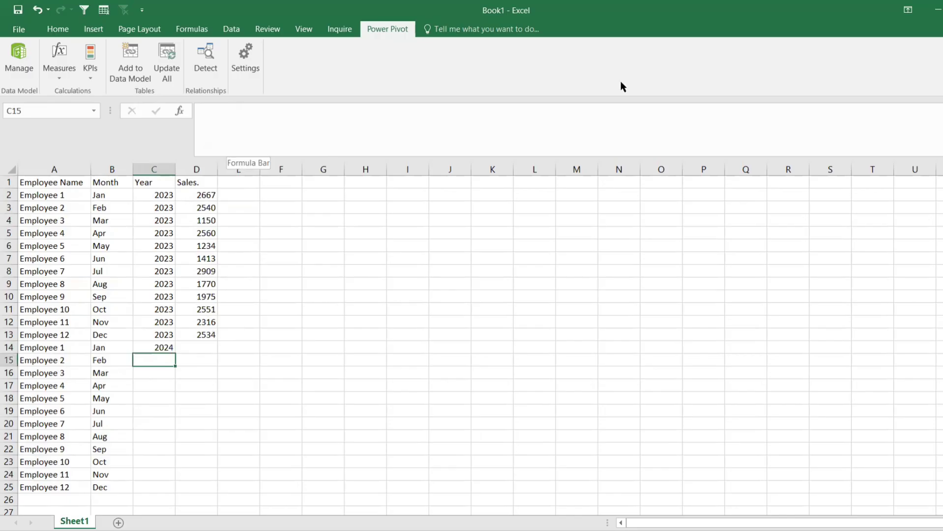
- Collapse the formula bar to one line and copy 2024 from C14 down to C25
key("ctrl+shift+u")
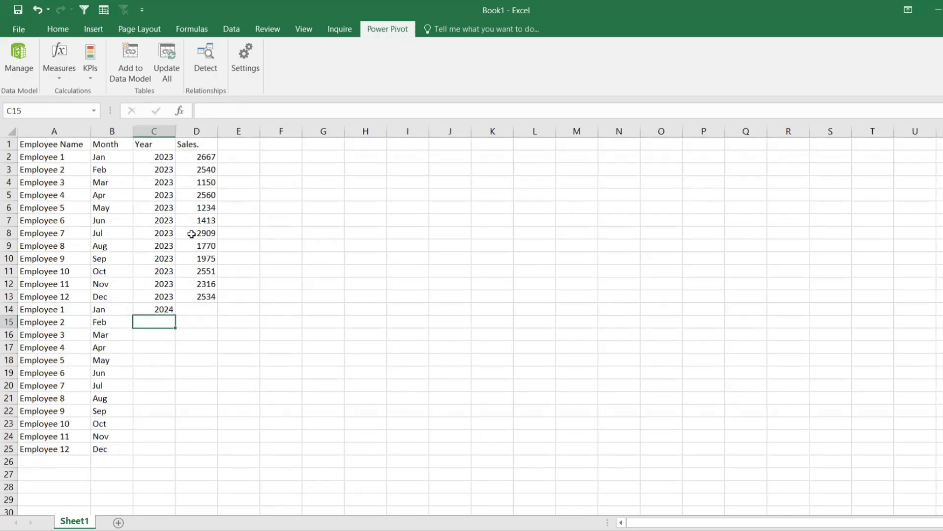
left_click(160, 306)
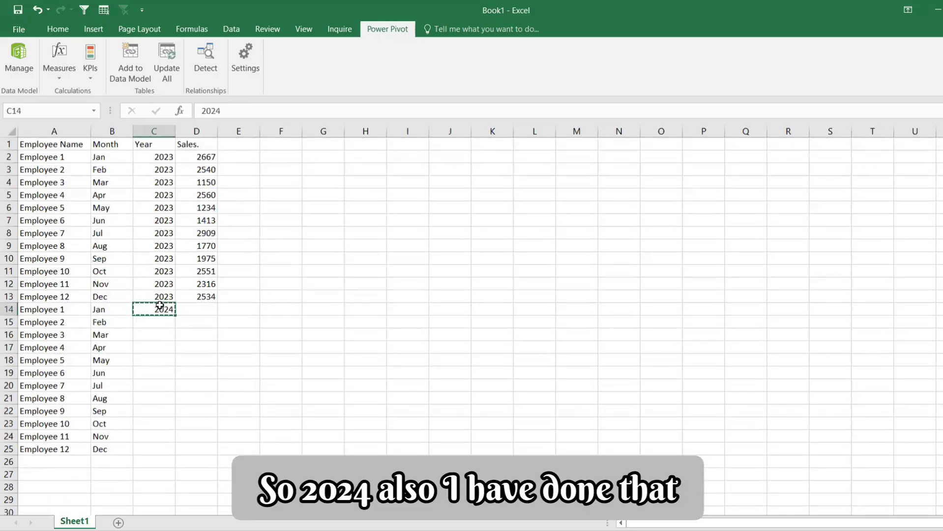
left_click_drag(160, 305, 145, 444)
key("ctrl+v")
key("Escape")
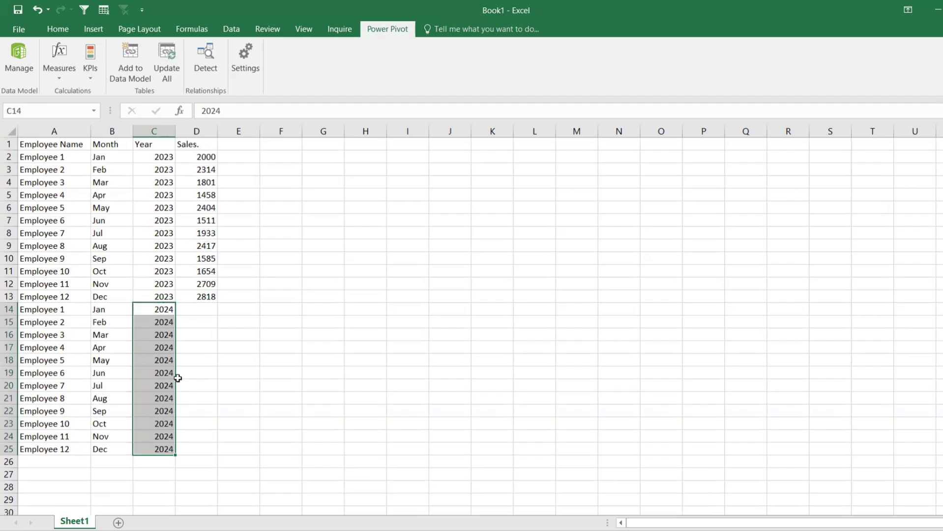
- Fill the RANDBETWEEN sales formula from D13 down to D25
left_click(209, 299)
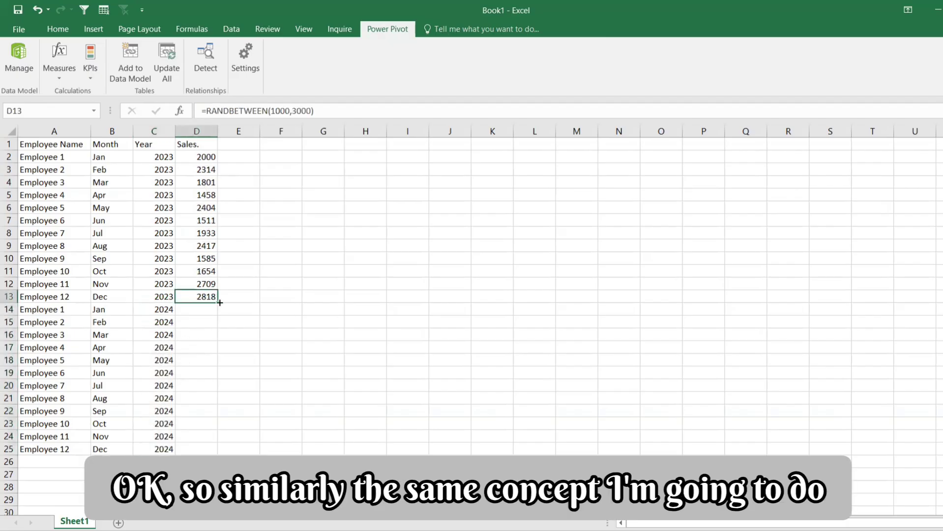
left_click_drag(220, 302, 196, 450)
left_click(278, 309)
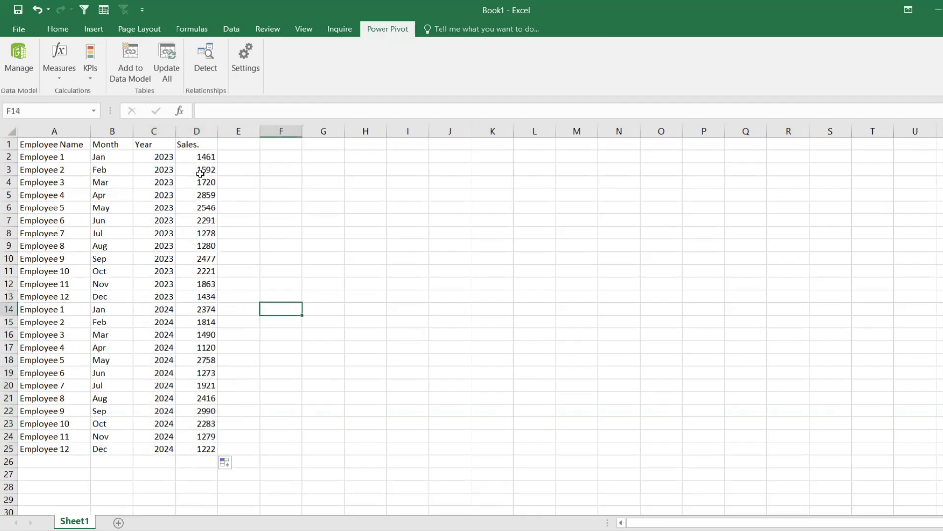
- Try to paste the copied Sales column over itself as values only
left_click(196, 131)
key("ctrl+c")
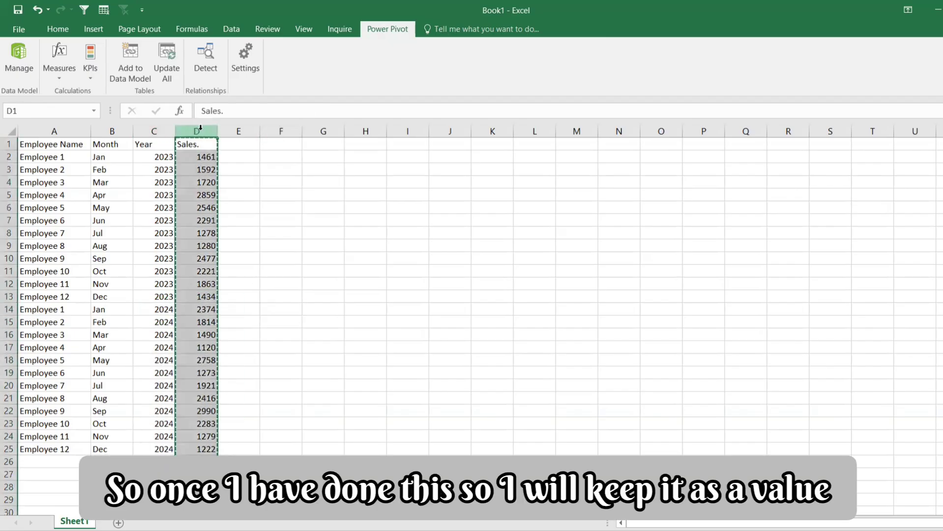
left_click(57, 31)
left_click(15, 78)
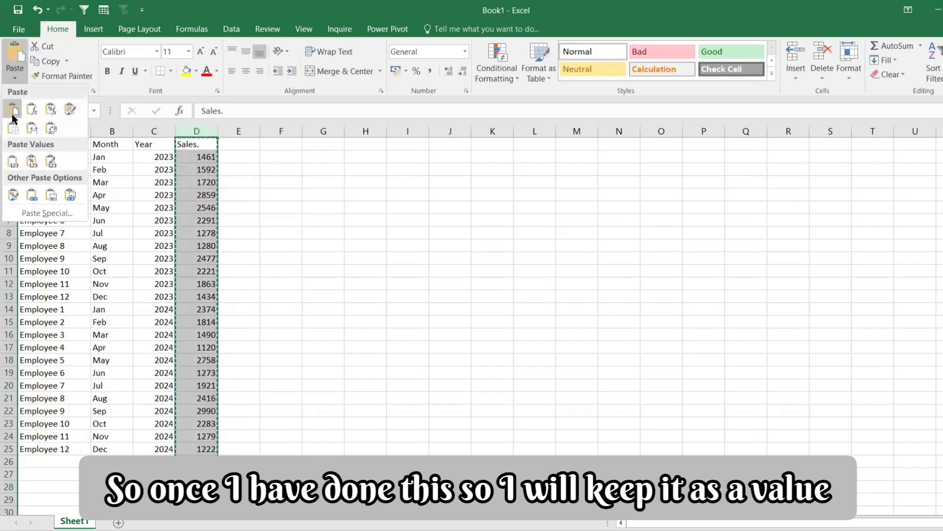
left_click(10, 161)
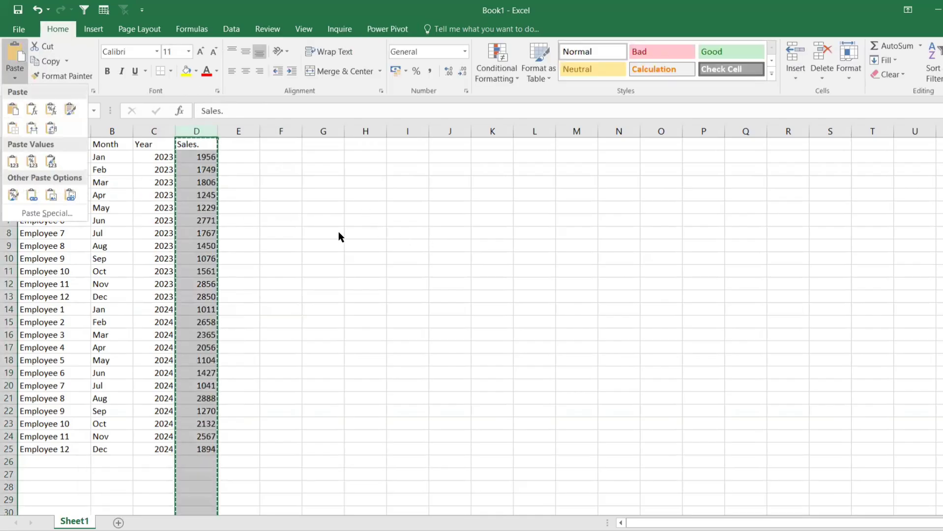
key("Escape")
left_click(286, 222)
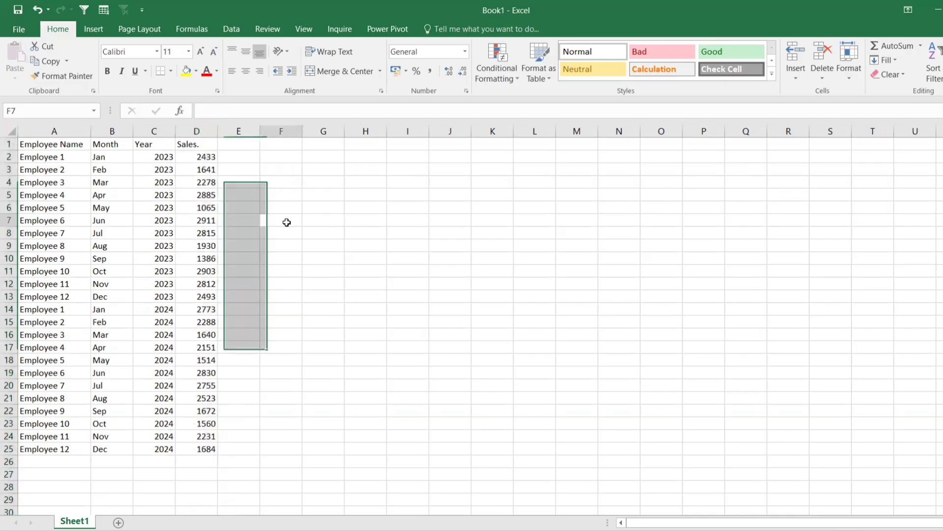
- Recalculate the sheet to check whether the sales figures are fixed
key("F9")
key("F9")
key("F9")
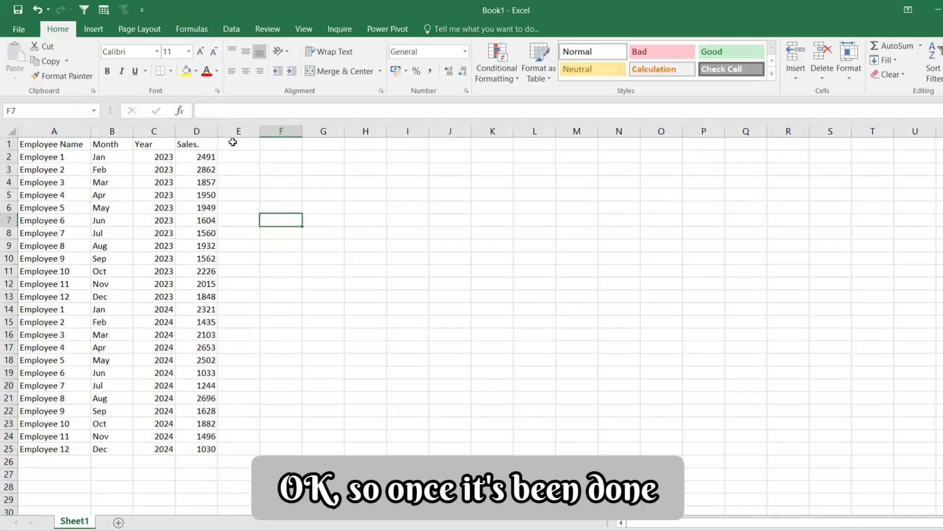
- Copy the Sales column D and paste it over itself as values, replacing the random formulas
left_click(197, 130)
right_click(201, 128)
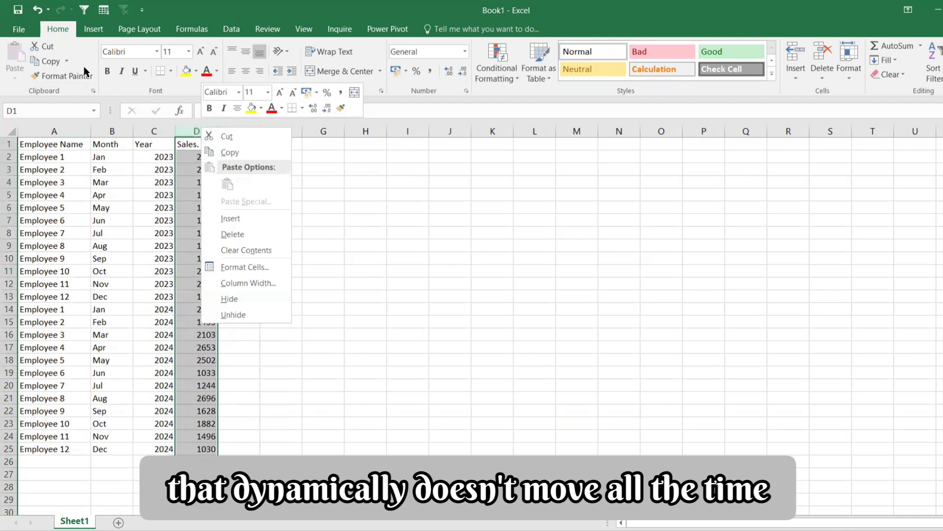
left_click(84, 67)
key("ctrl+c")
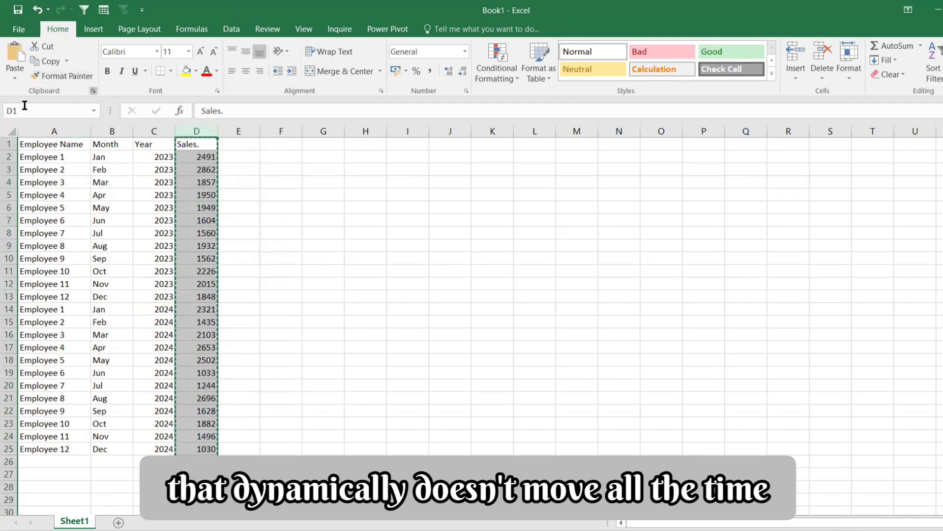
left_click(14, 74)
left_click(15, 160)
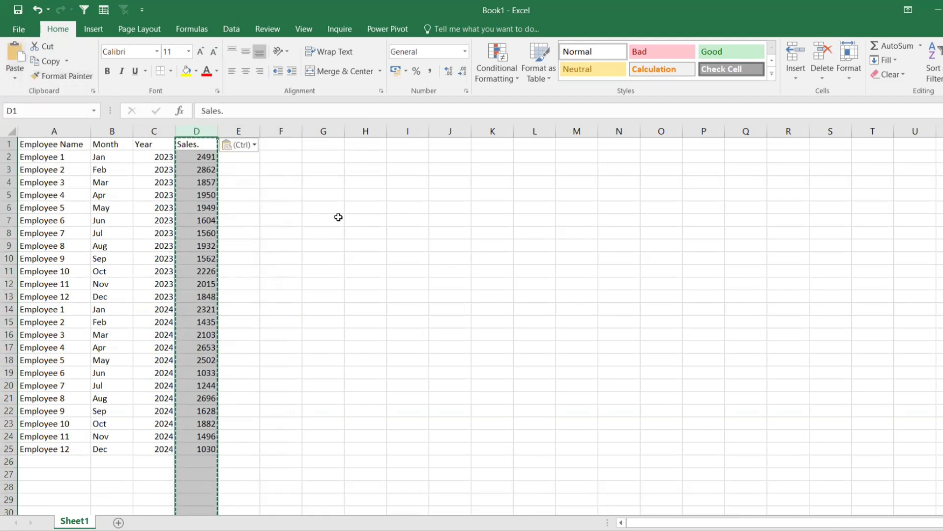
key("Escape")
- Convert the data range A1:D25 into a table with headers
left_click(54, 147)
key("ctrl+a")
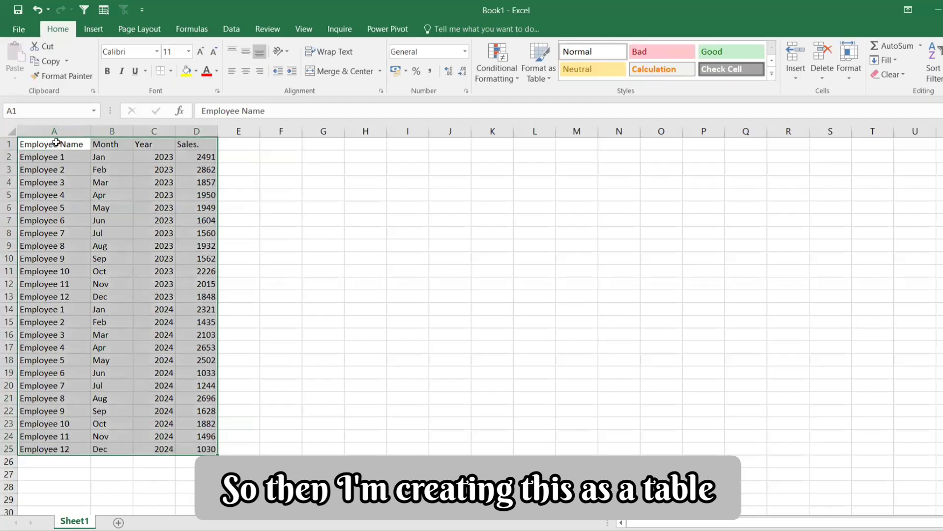
left_click(94, 29)
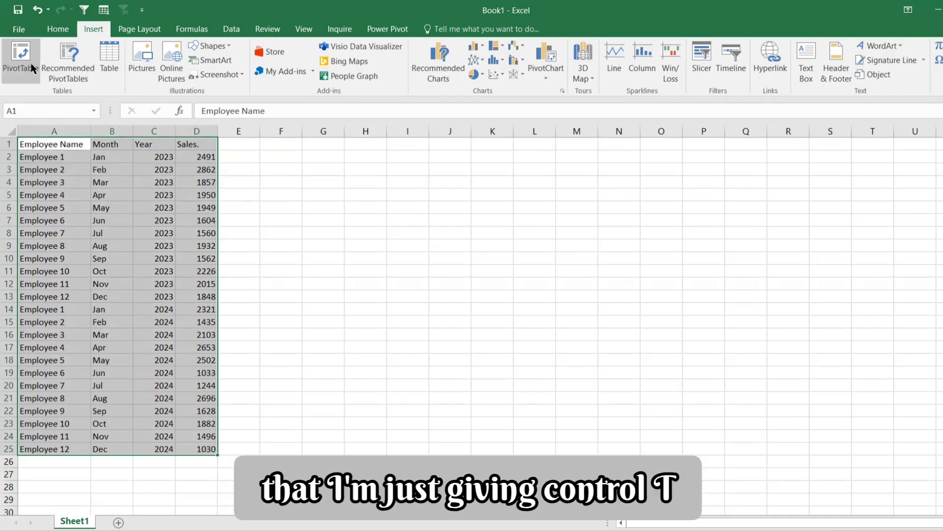
key("ctrl+t")
left_click(339, 236)
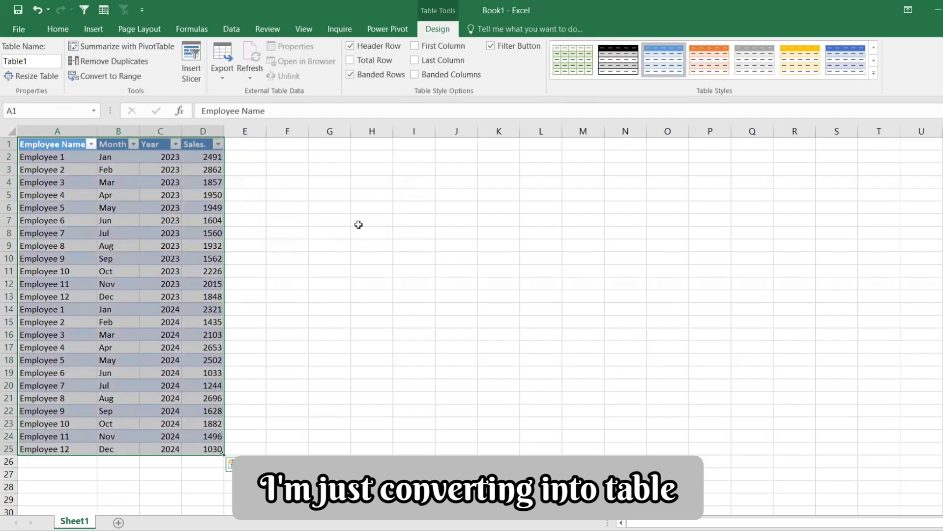
left_click(359, 223)
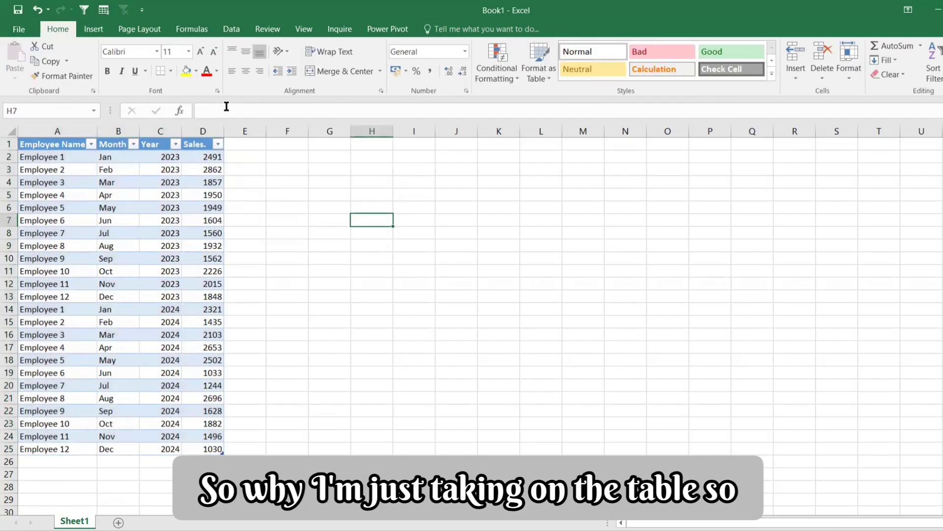
left_click(93, 29)
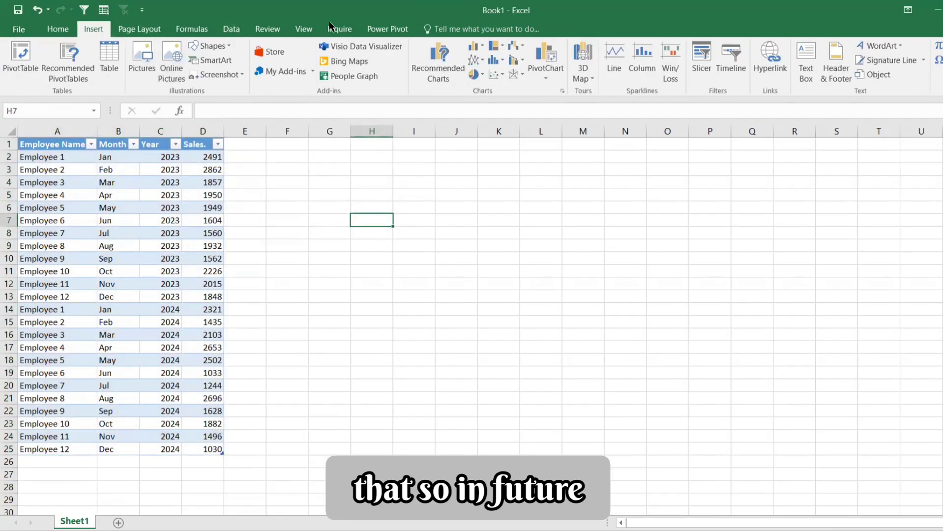
left_click(304, 29)
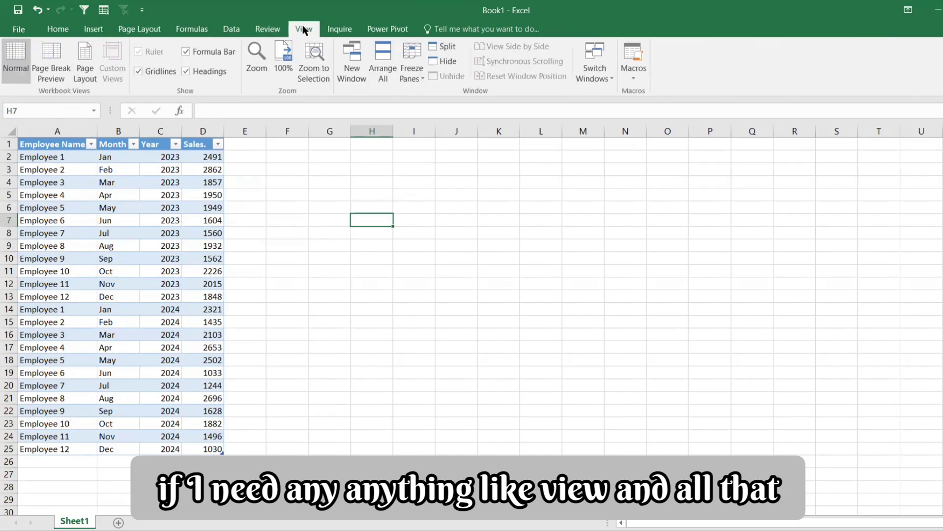
left_click(339, 30)
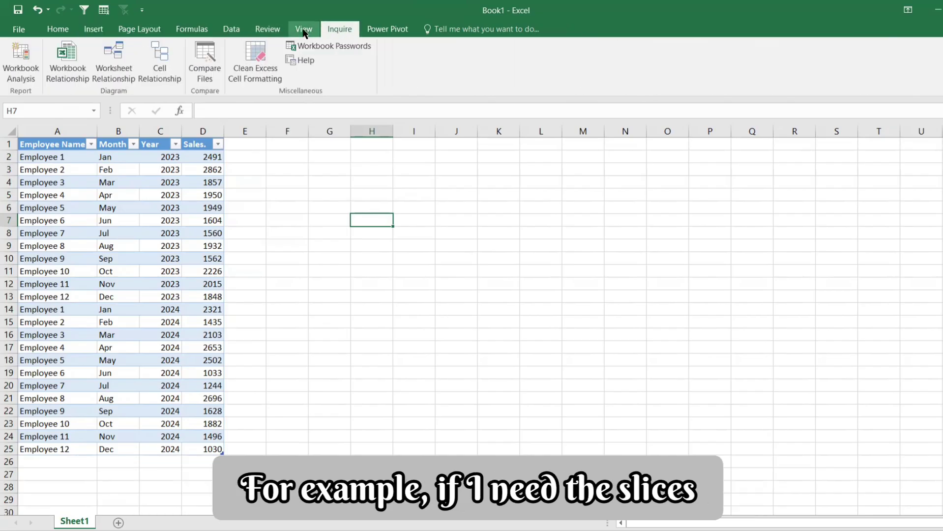
left_click(261, 31)
left_click(239, 30)
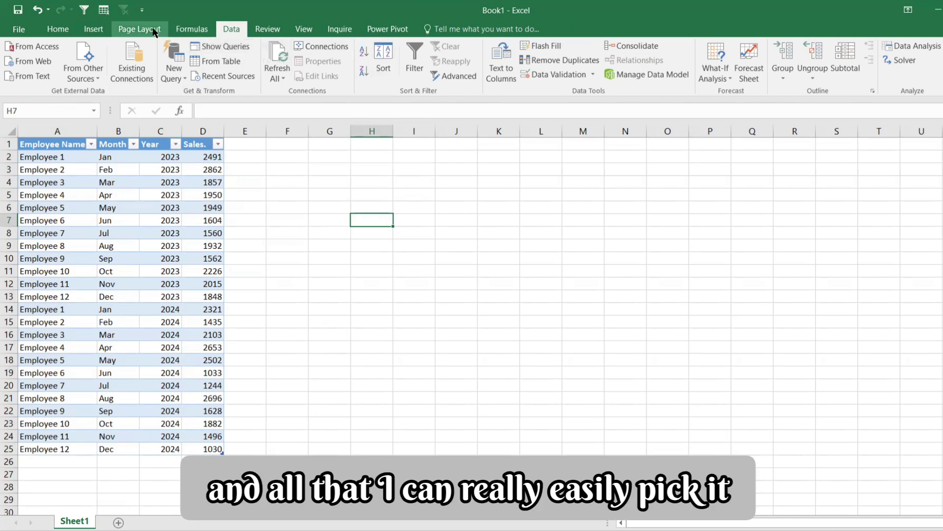
left_click(102, 30)
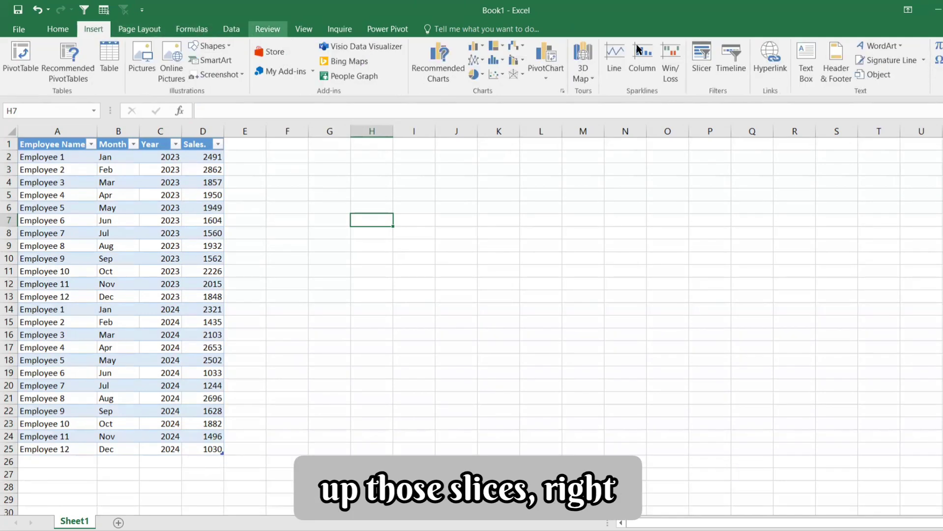
left_click(709, 61)
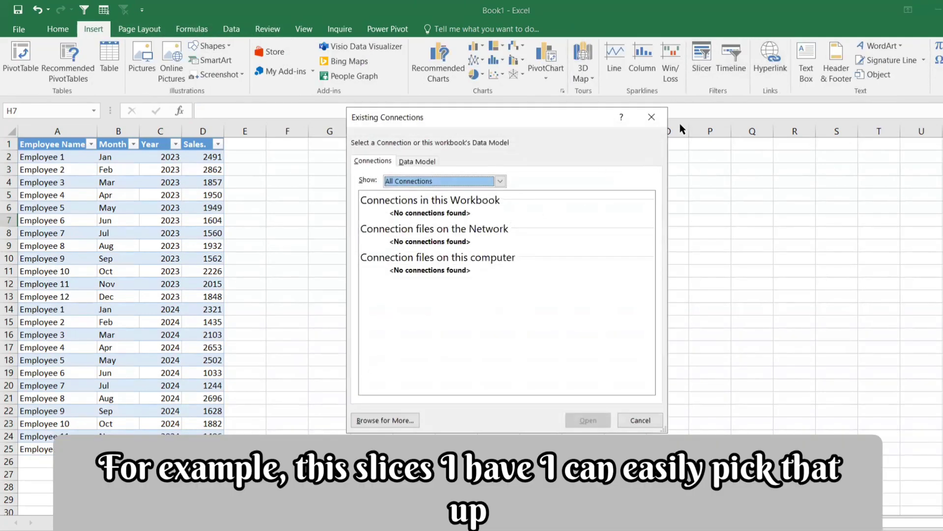
left_click(650, 117)
- Insert slicers for the table's Employee Name and Year fields and move the Year slicer clear of the other, over columns S to V
left_click(188, 192)
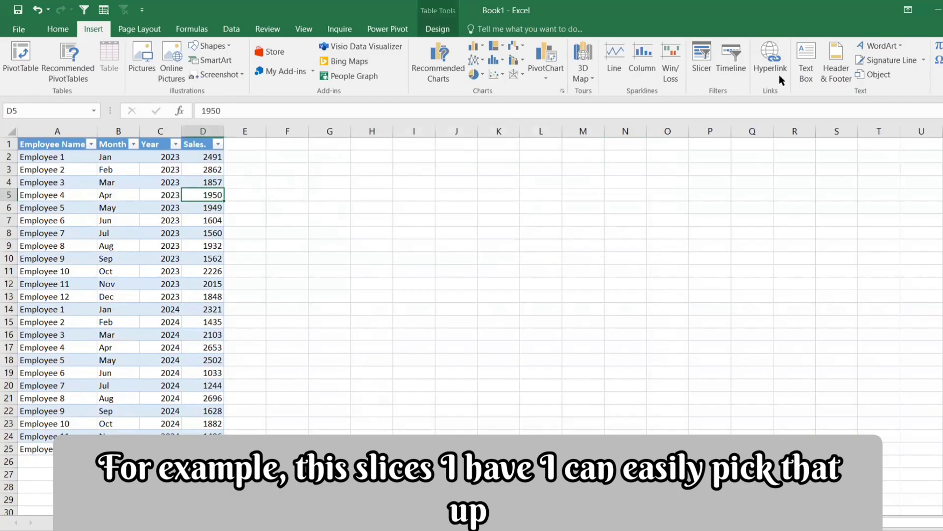
left_click(700, 70)
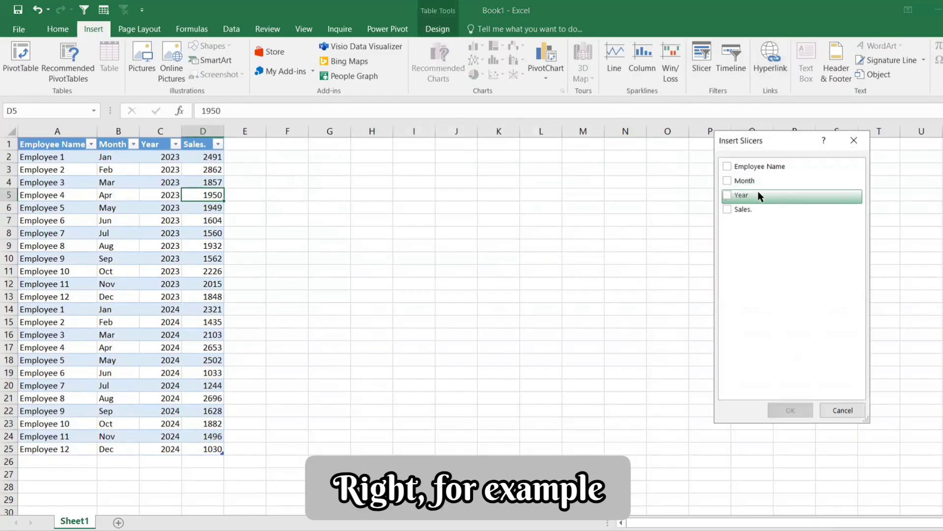
left_click(729, 195)
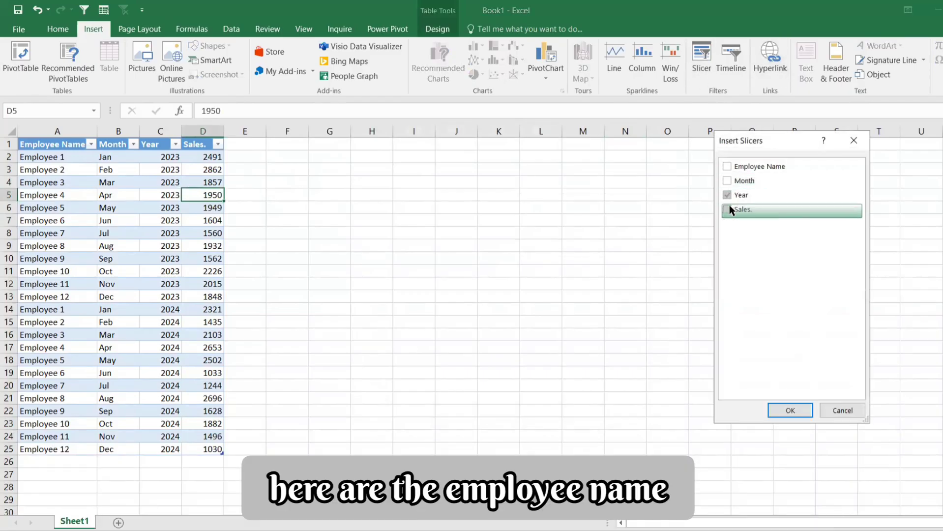
left_click(730, 167)
left_click(798, 412)
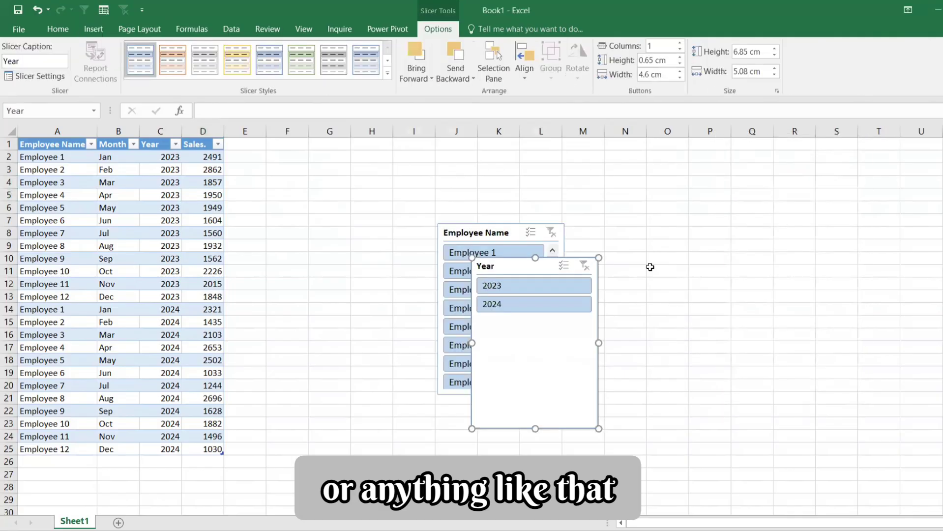
left_click(562, 267)
left_click_drag(542, 265, 788, 170)
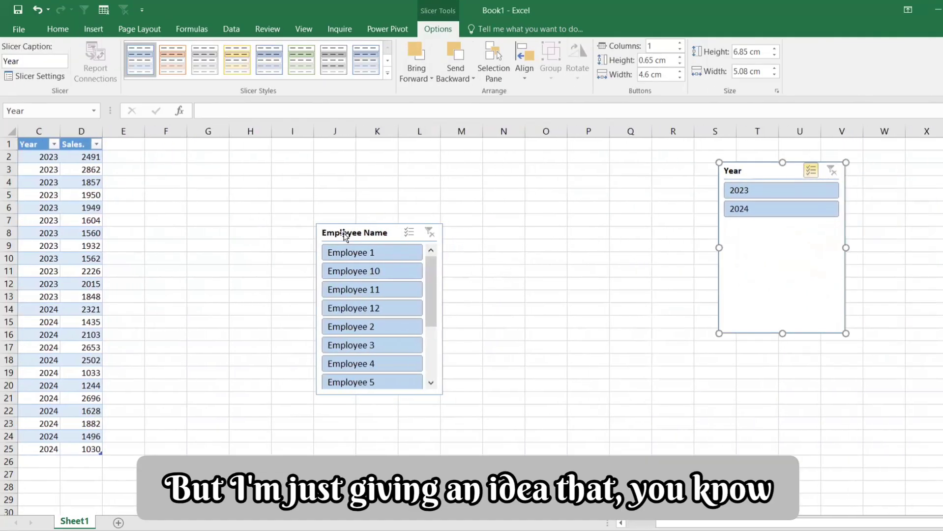
- Move the Employee Name slicer next to the Year slicer, over columns P to R
left_click_drag(346, 237, 614, 177)
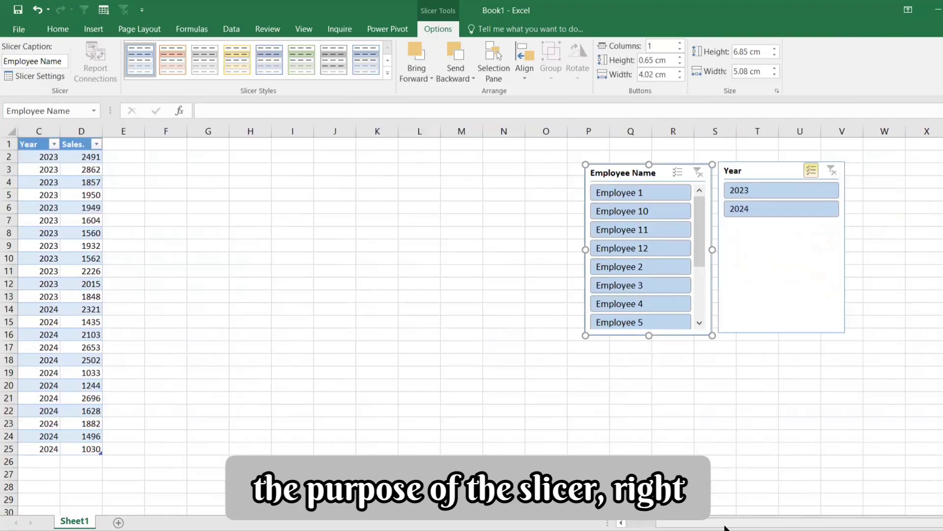
left_click_drag(736, 523, 639, 522)
- Exclude 2023 from the table with the Year slicer, and include it again
left_click(872, 196)
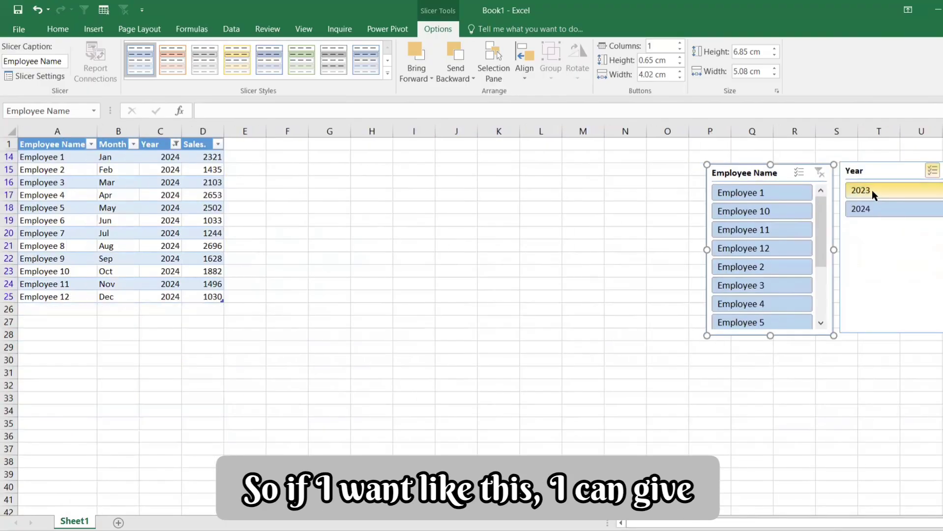
left_click(881, 191)
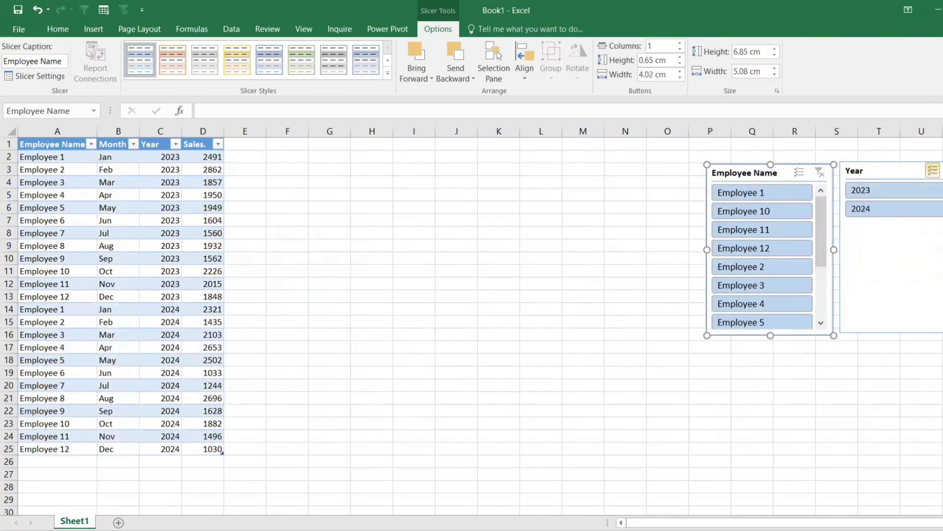
left_click(300, 245)
left_click(143, 180)
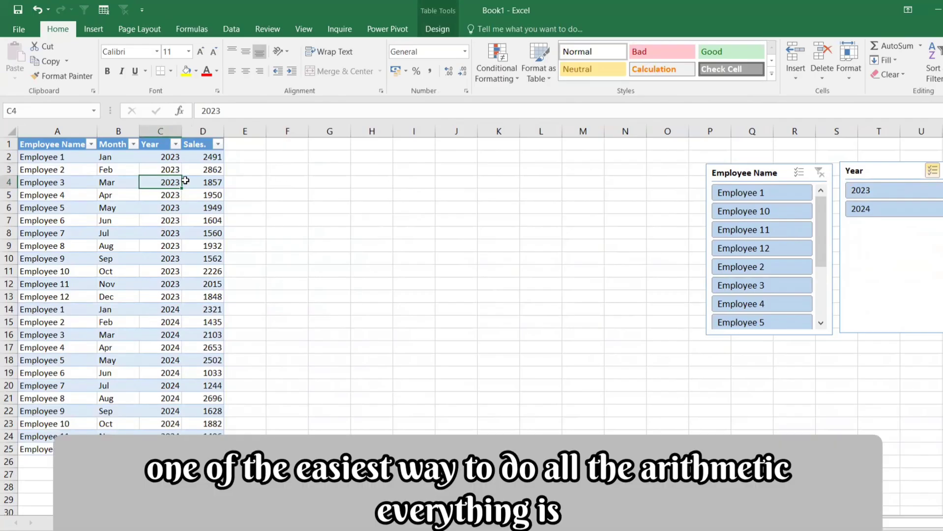
- Set up a PivotTable from the whole sales table, placed on the existing worksheet at cell F3
left_click(199, 154)
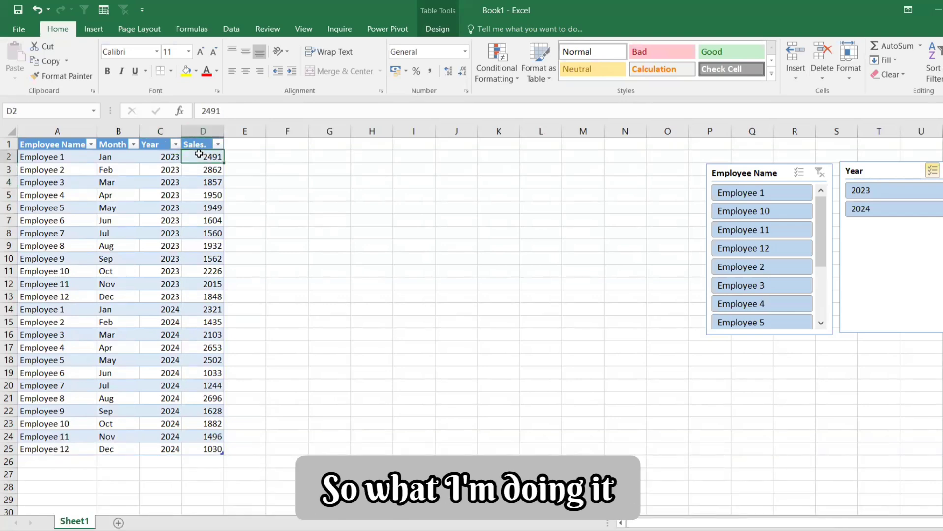
key("ctrl+a")
left_click(93, 29)
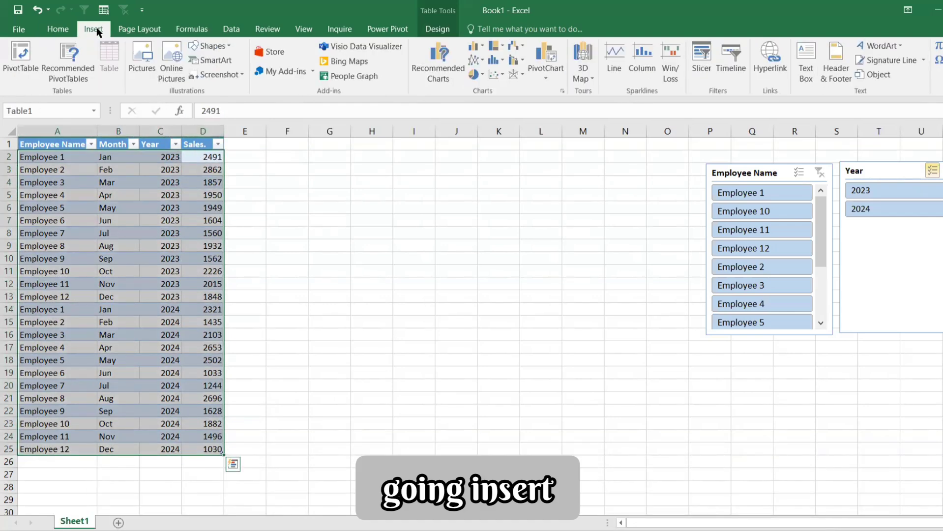
left_click(20, 78)
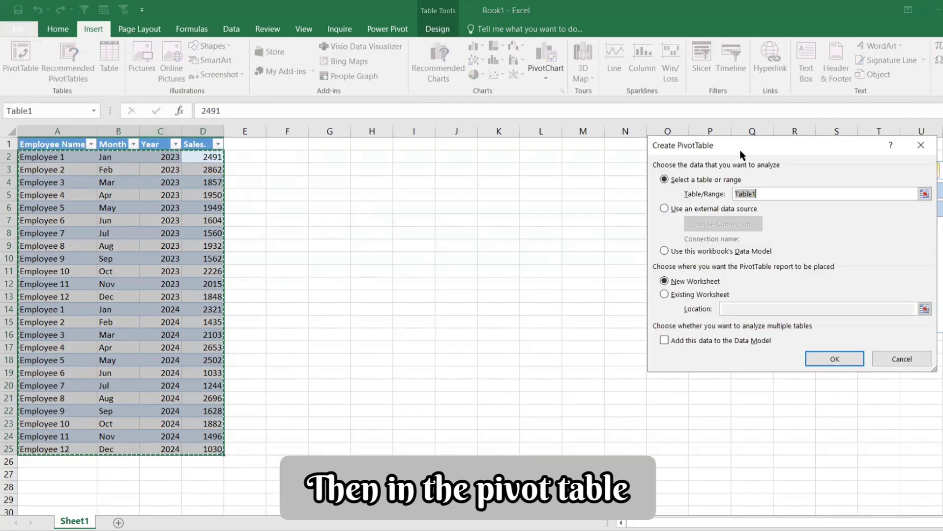
left_click_drag(742, 155, 375, 122)
left_click(298, 261)
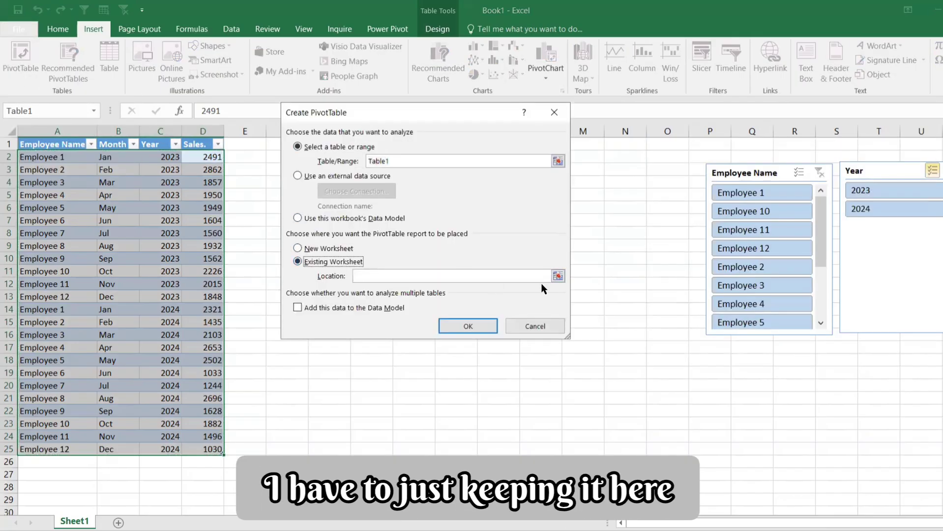
left_click(558, 276)
left_click(295, 167)
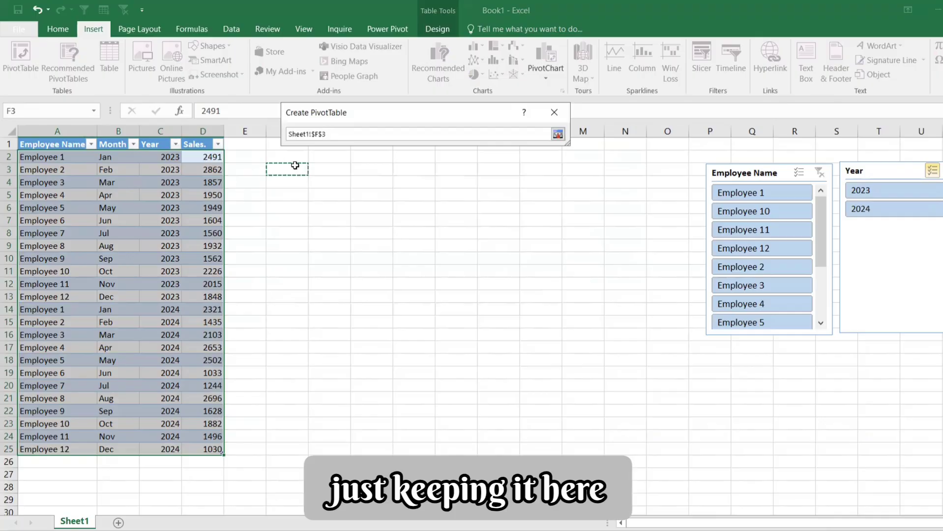
key("Return")
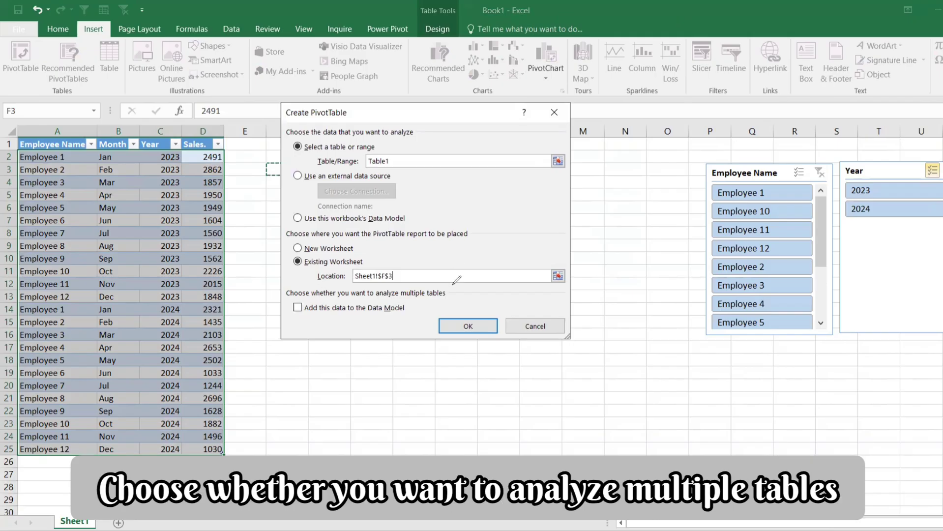
mouse_move(453, 285)
left_mouse_down()
mouse_move(461, 311)
mouse_move(326, 328)
mouse_move(273, 328)
mouse_move(268, 285)
mouse_move(276, 287)
left_mouse_up()
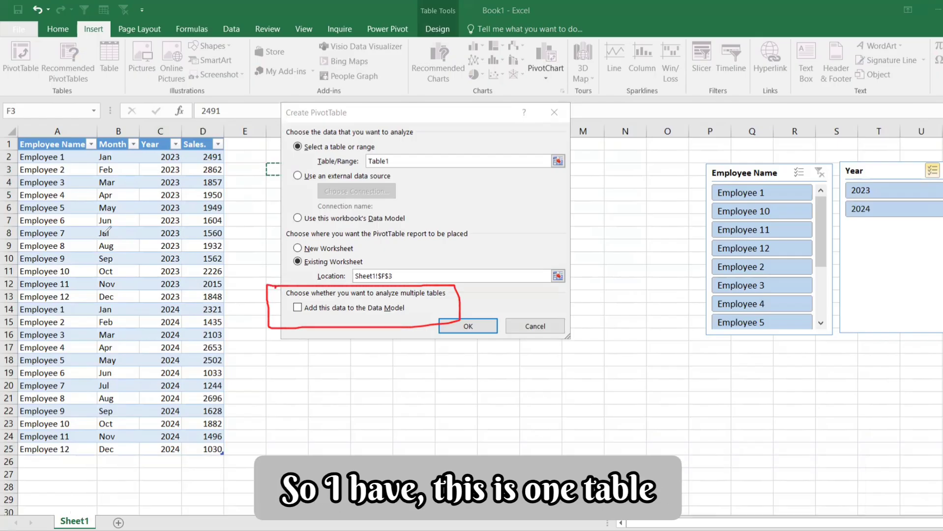
mouse_move(134, 215)
left_mouse_down()
mouse_move(119, 225)
mouse_move(149, 274)
mouse_move(125, 228)
left_mouse_up()
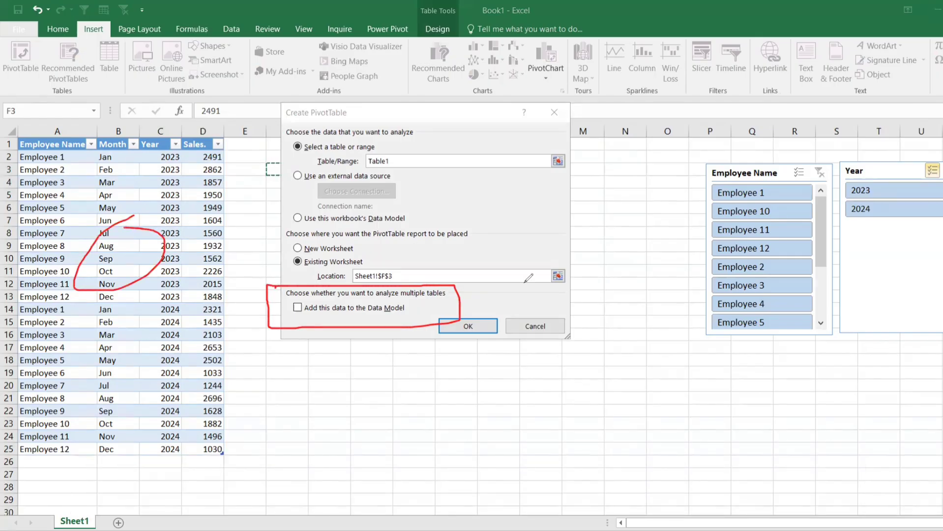
mouse_move(612, 333)
left_mouse_down()
mouse_move(605, 229)
mouse_move(657, 222)
mouse_move(630, 340)
left_mouse_up()
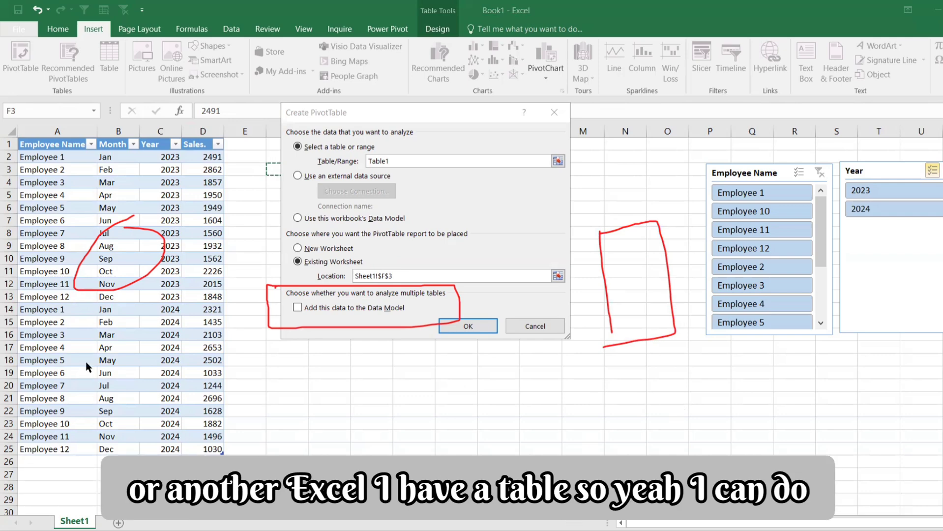
key("Escape")
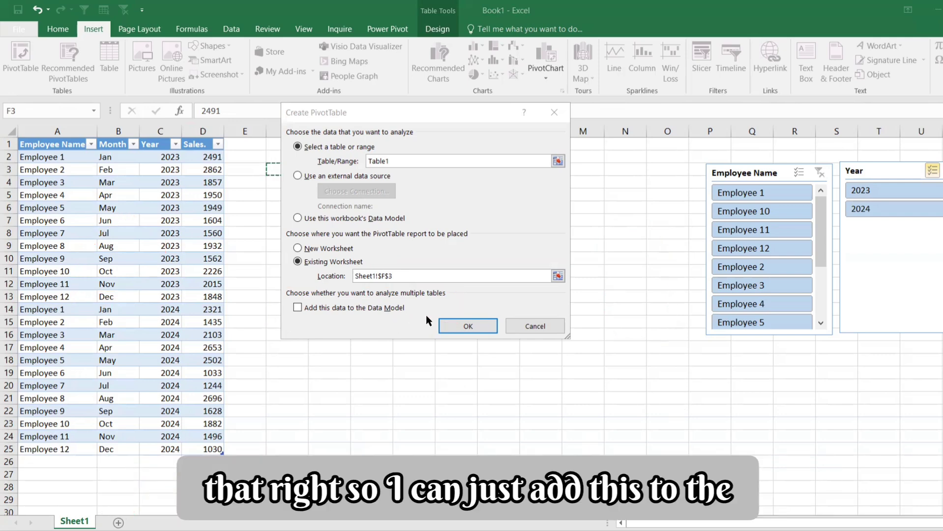
- Create the PivotTable without adding the data to the Data Model, and place Employee Name in its rows
left_click(297, 307)
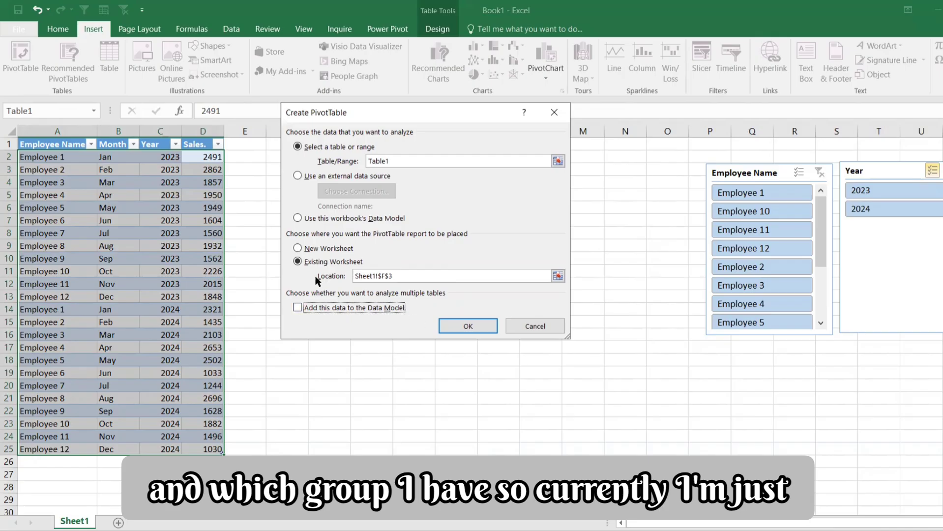
left_click(467, 325)
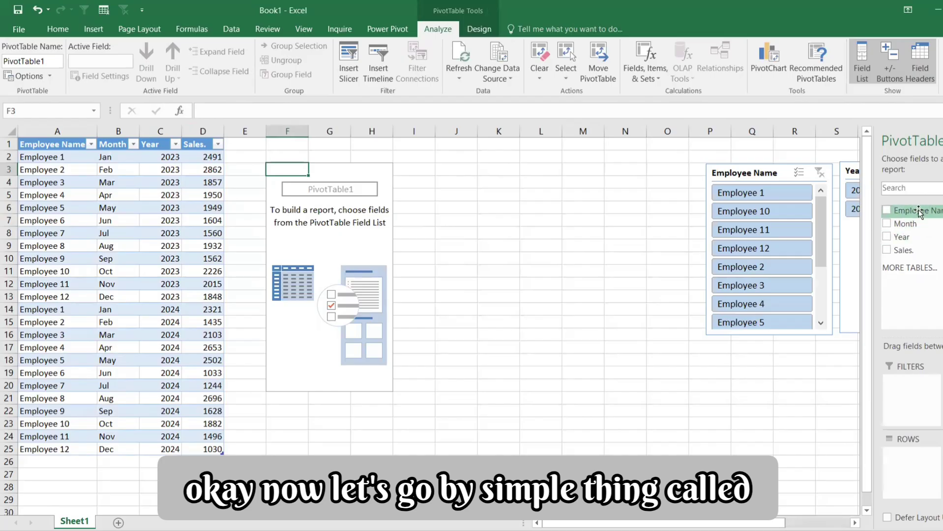
left_click_drag(918, 211, 914, 456)
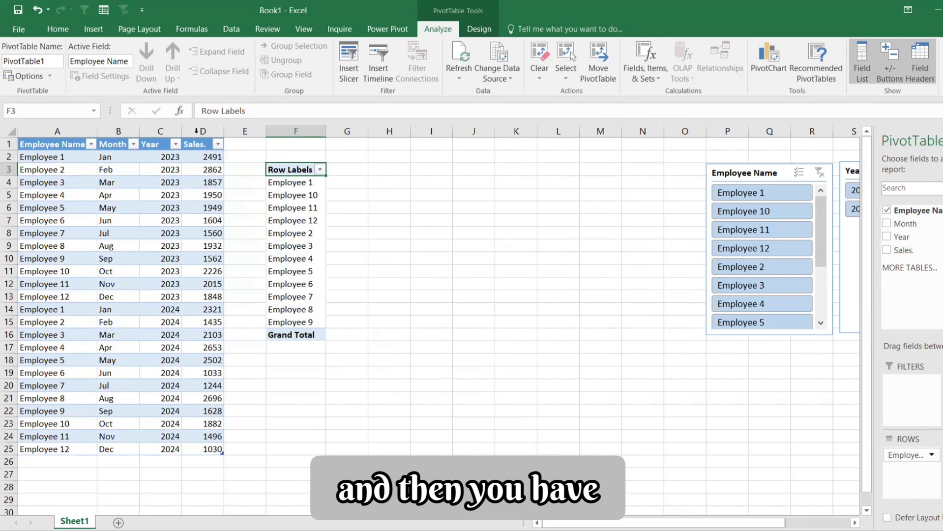
- Try to create a new Power Pivot measure for the PivotTable
left_click(376, 30)
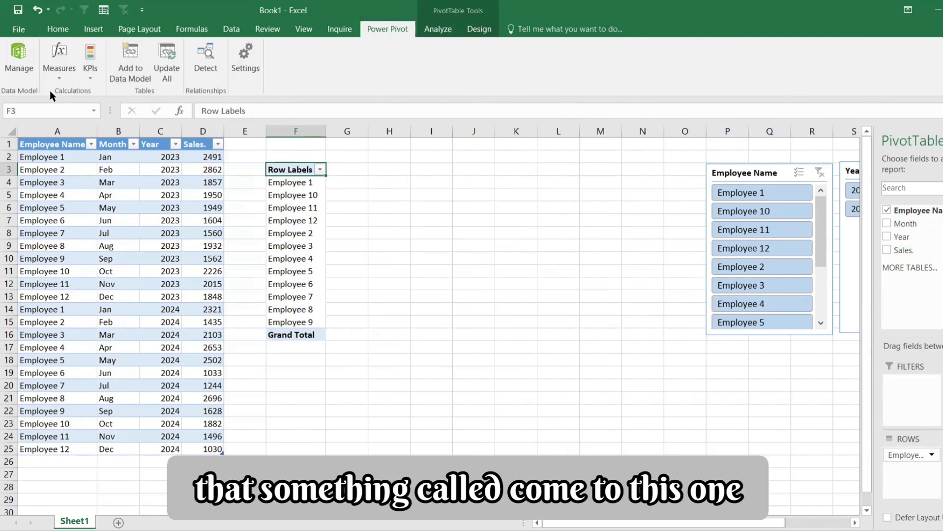
left_click(56, 77)
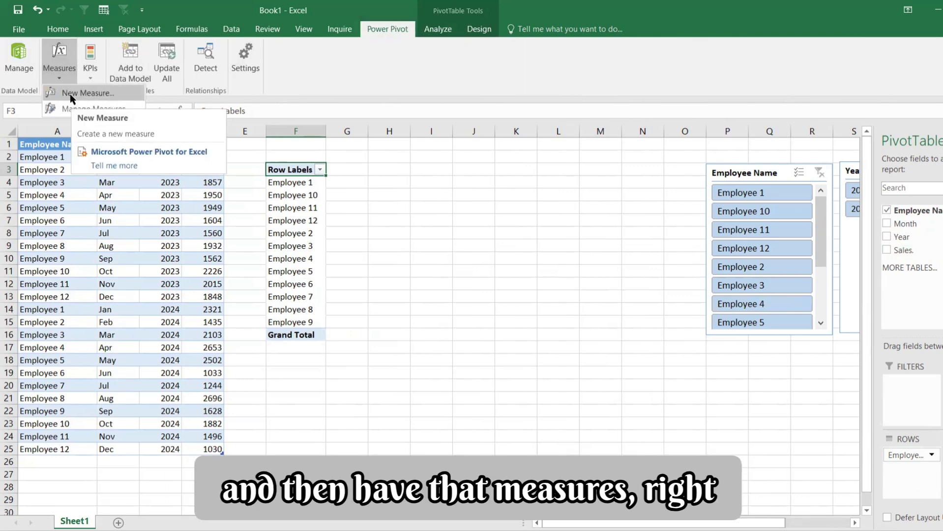
left_click(70, 94)
left_click(512, 294)
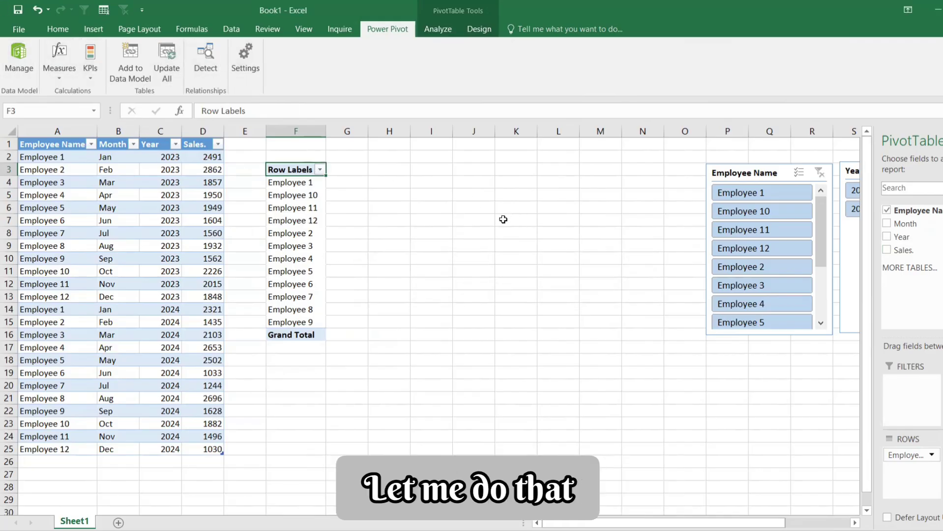
- Undo the Employee Name row field and the creation of the PivotTable
key("ctrl+z")
key("ctrl+z")
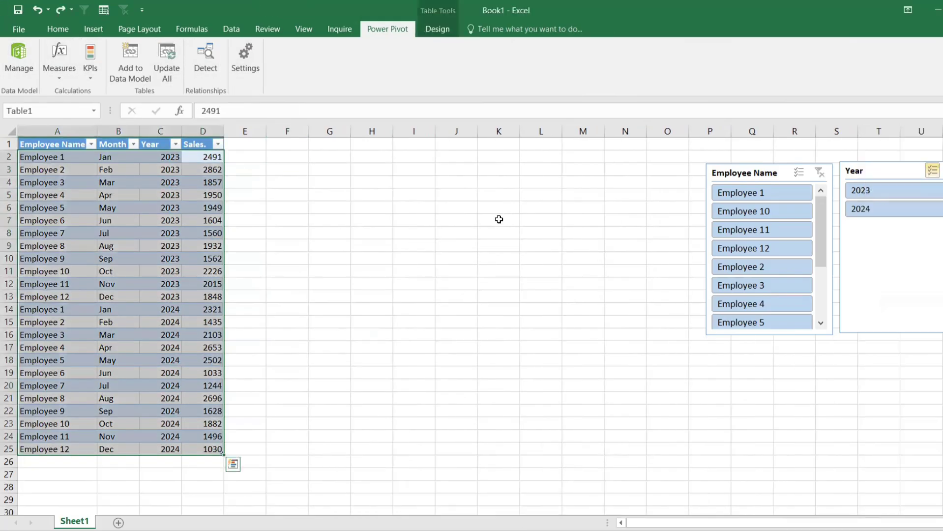
- Create a PivotTable from Table1 at cell F3 of Sheet1, adding the data to the Data Model, with Employee Name as rows
left_click(94, 29)
left_click(18, 77)
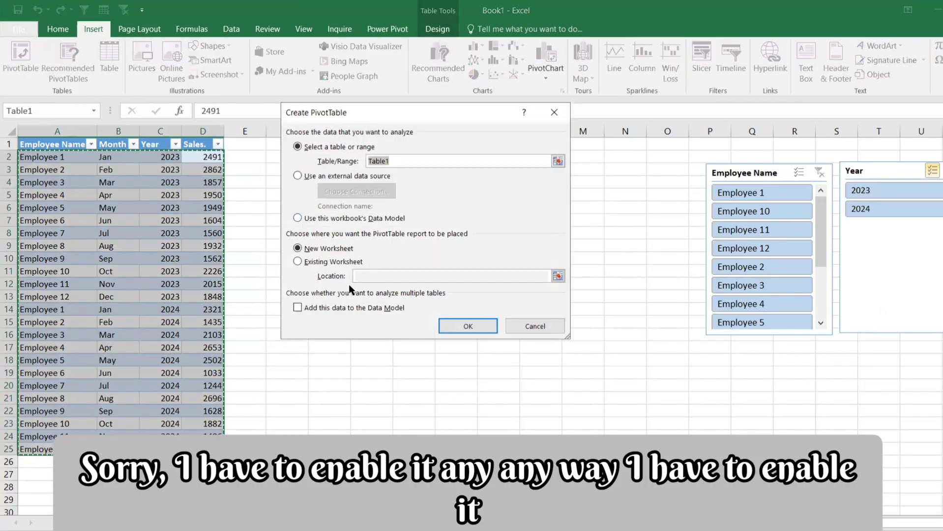
left_click(310, 262)
left_click(557, 277)
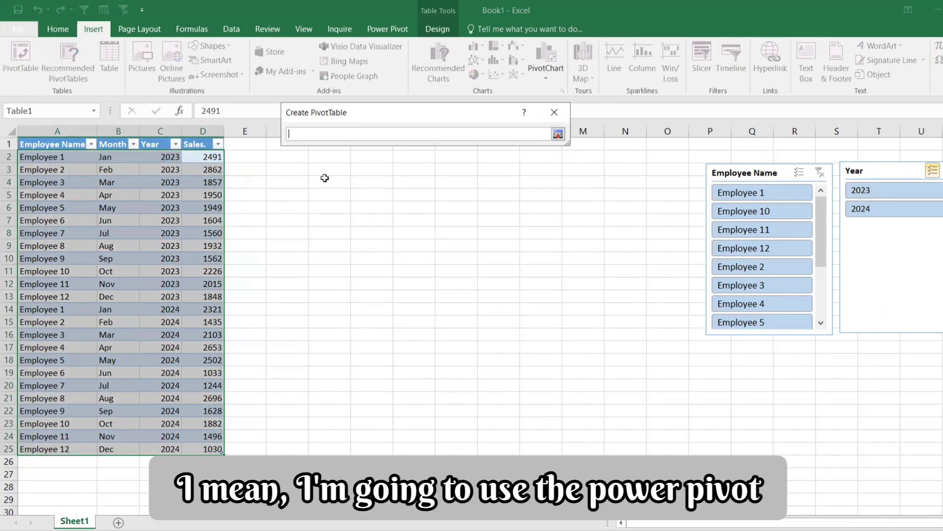
left_click(296, 170)
key("Return")
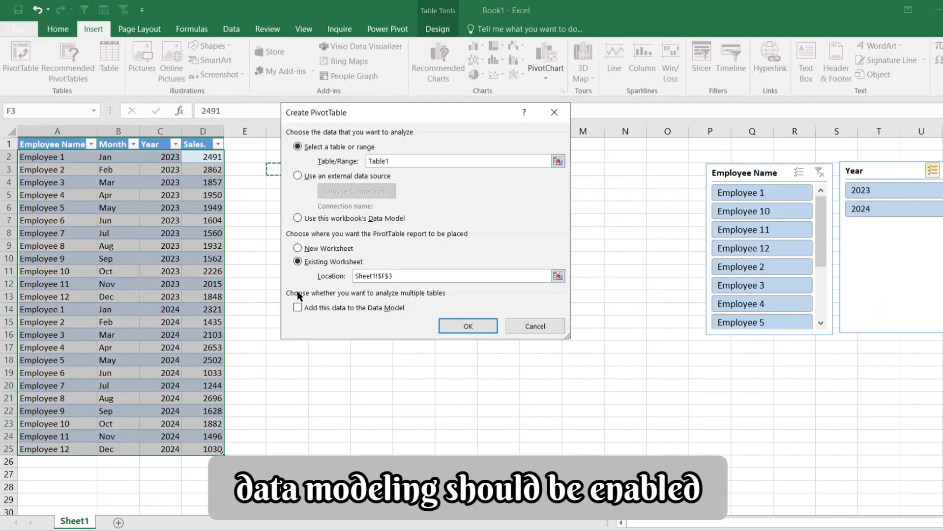
left_click(298, 308)
left_click(478, 332)
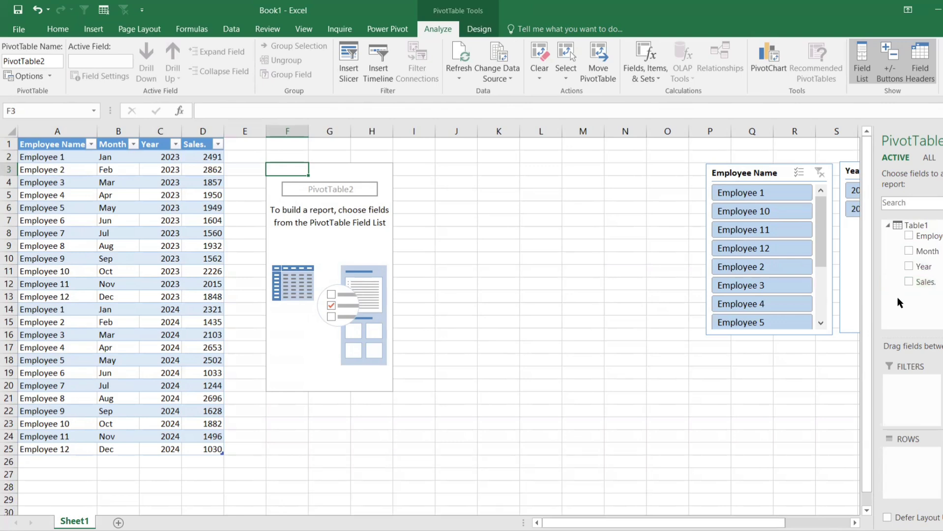
left_click(908, 237)
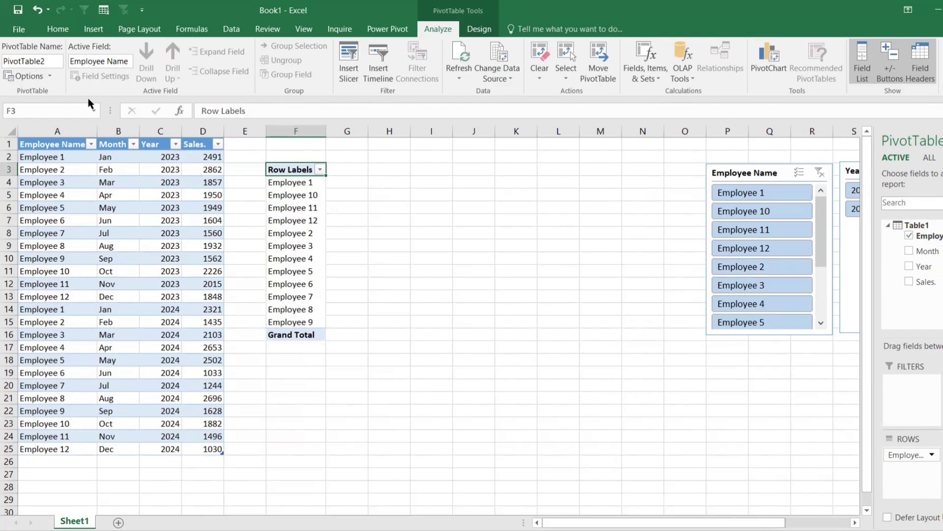
- Start a new Power Pivot measure on Table1 and name it "measure Sum"
left_click(392, 29)
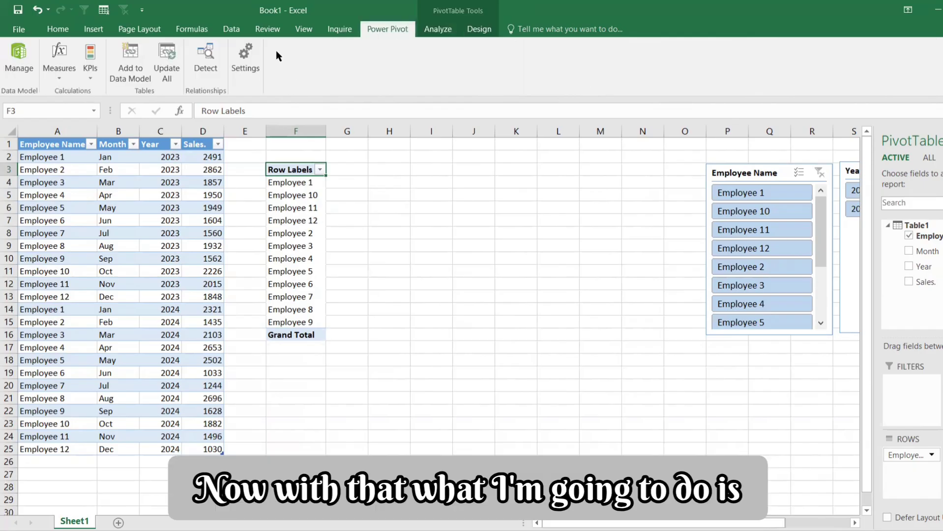
left_click(55, 77)
left_click(74, 93)
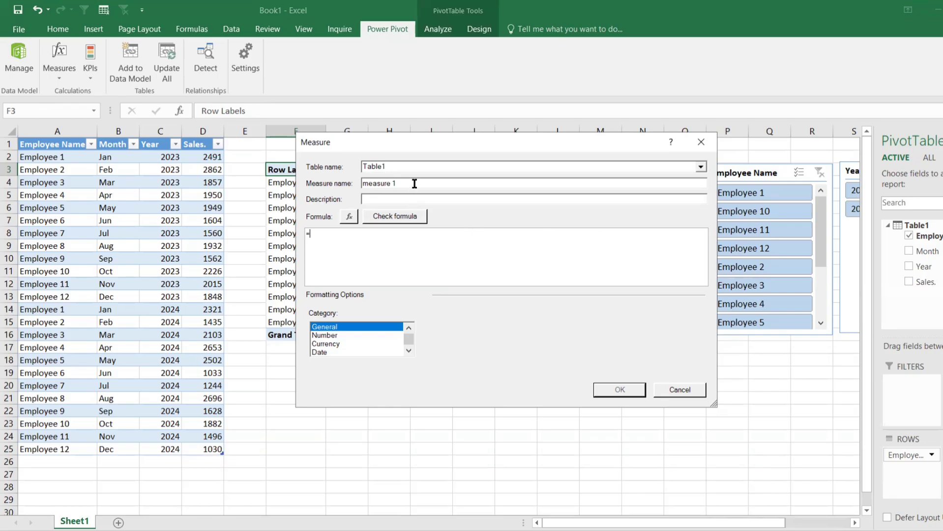
left_click_drag(415, 183, 343, 185)
key("Right")
left_click(434, 182)
type("Sum")
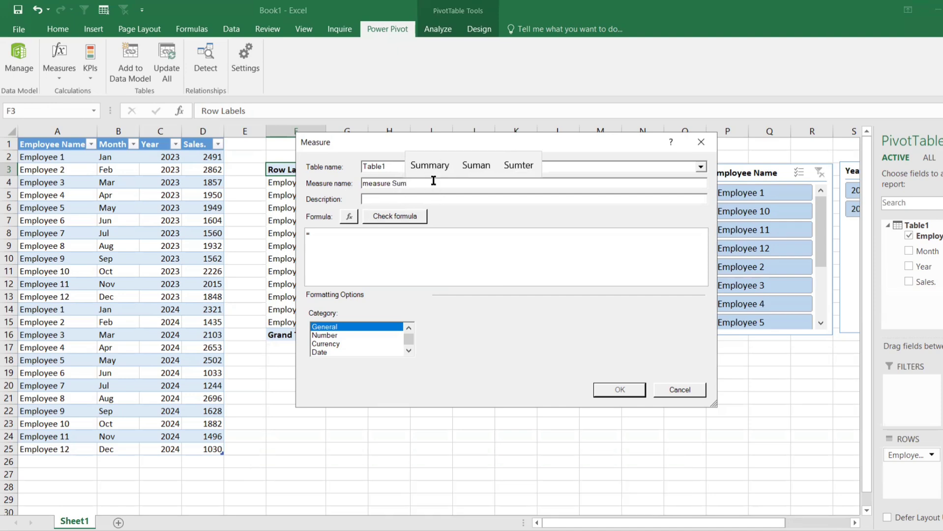
- Enter the measure's formula =SUM([Sales.]) and set its formatting category to Number
left_click(382, 261)
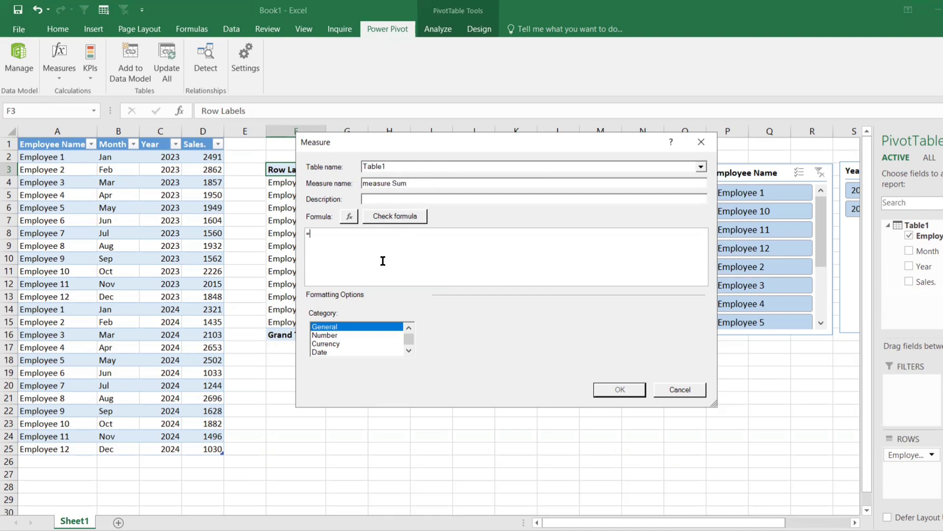
type("sum")
key("Tab")
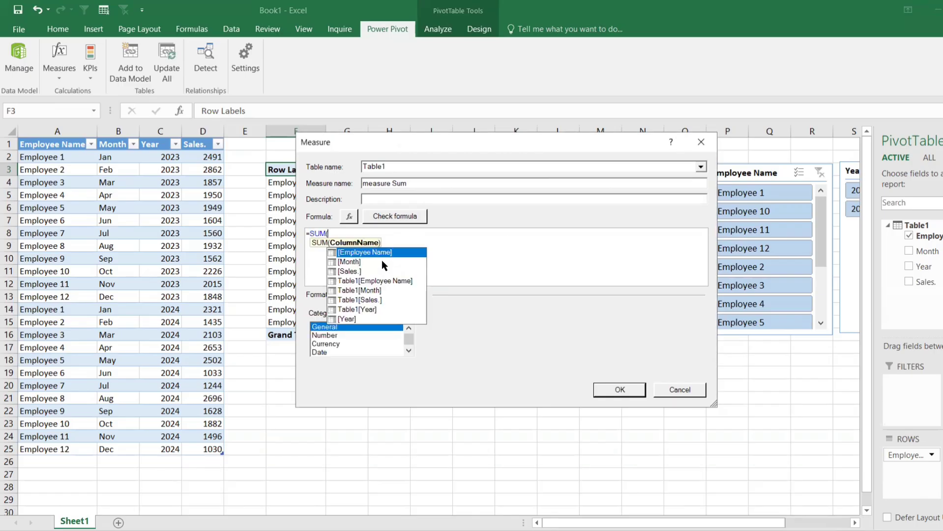
left_click(366, 273)
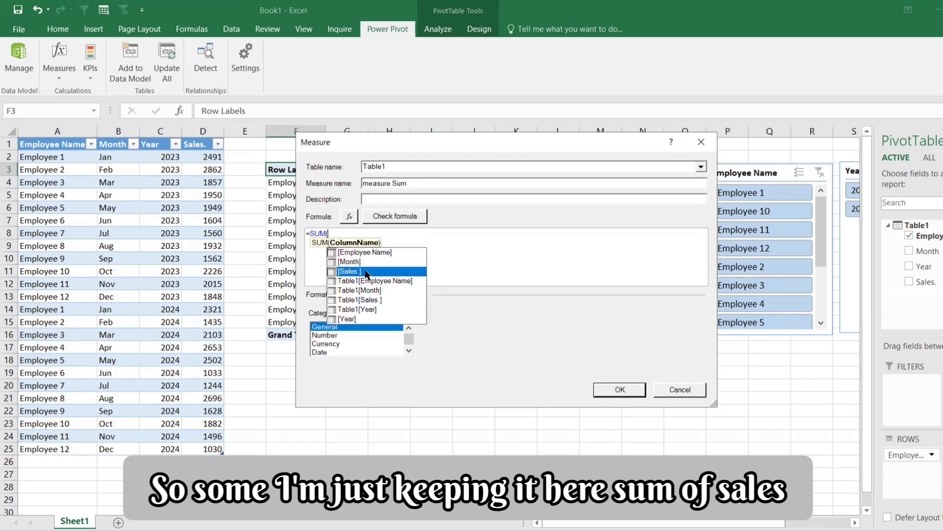
double_click(377, 271)
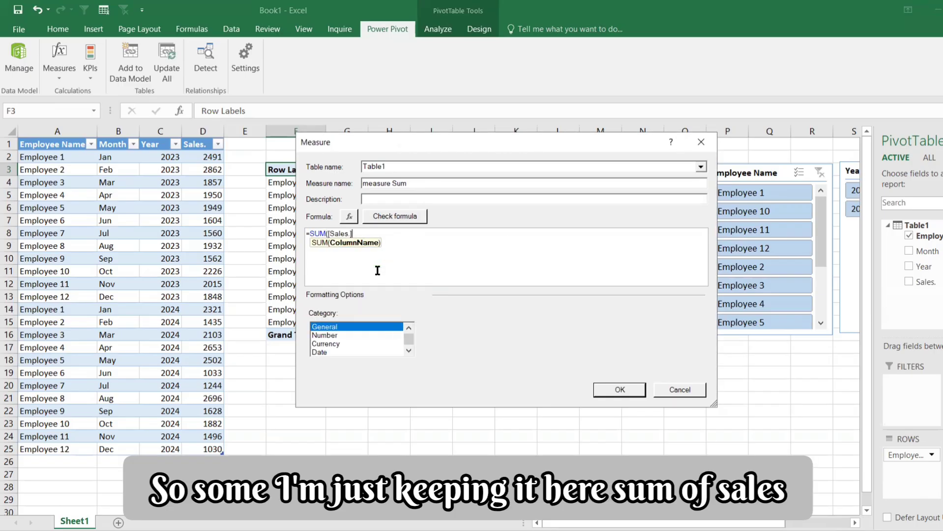
type(")")
key("Return")
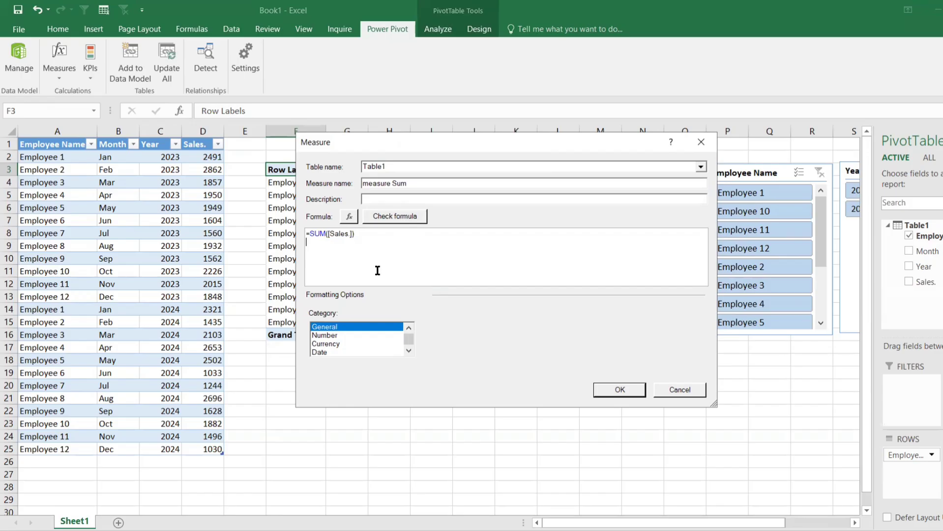
left_click(327, 336)
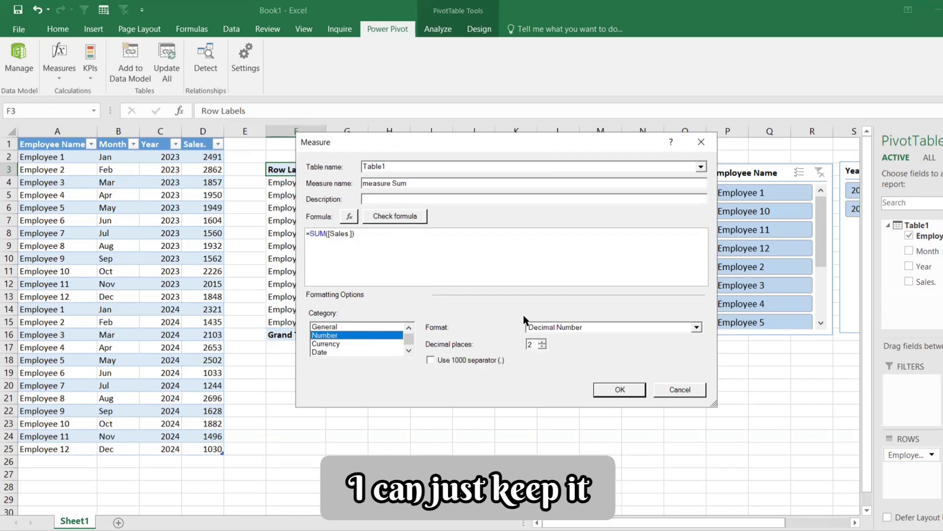
- Check the measure's formula, set its format to Whole Number with the 1000 separator, and create the measure
left_click(330, 251)
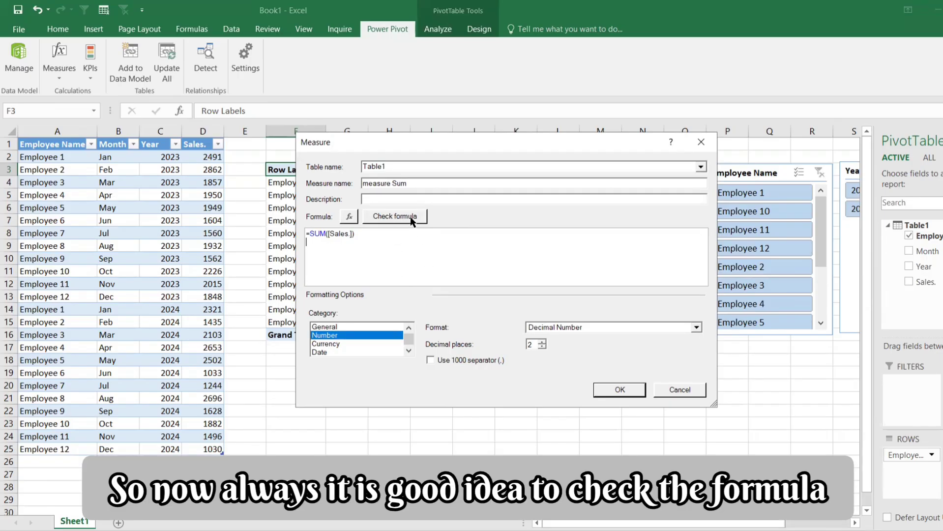
left_click(411, 221)
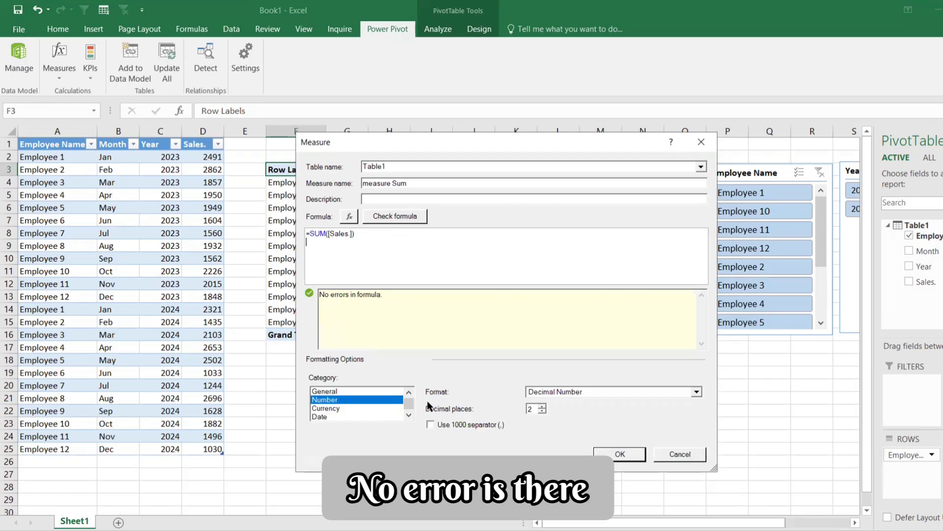
left_click(603, 393)
left_click(541, 412)
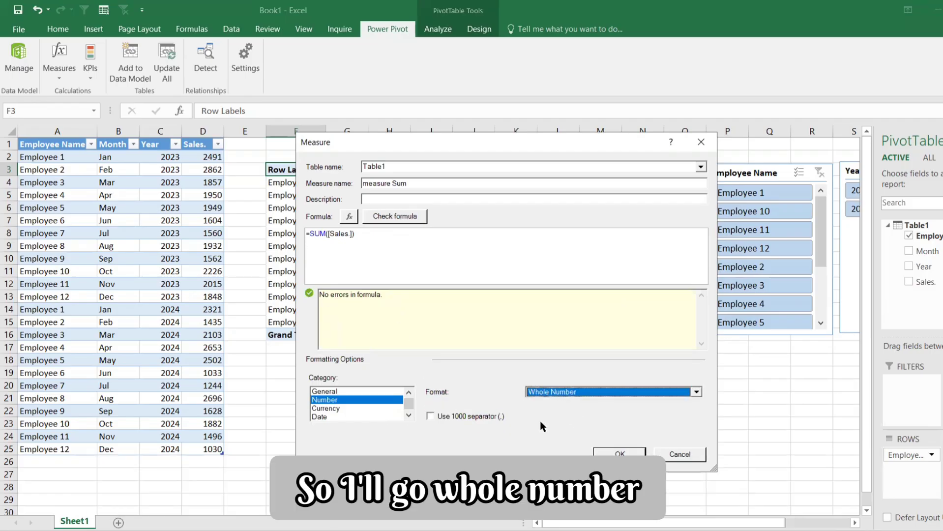
left_click(438, 418)
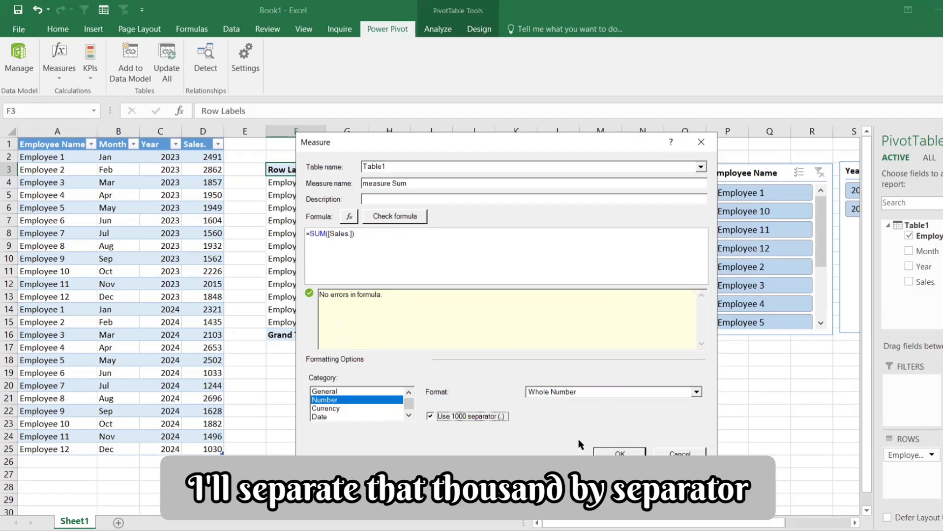
left_click(604, 451)
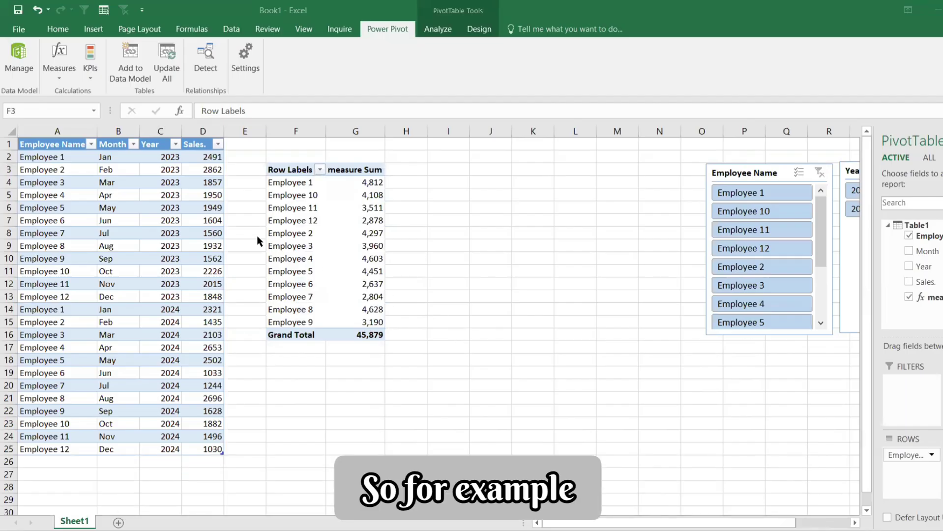
- Filter the sales table to Employee 1, compare the two sales values with the PivotTable's sum, and clear the filter
left_click(773, 195)
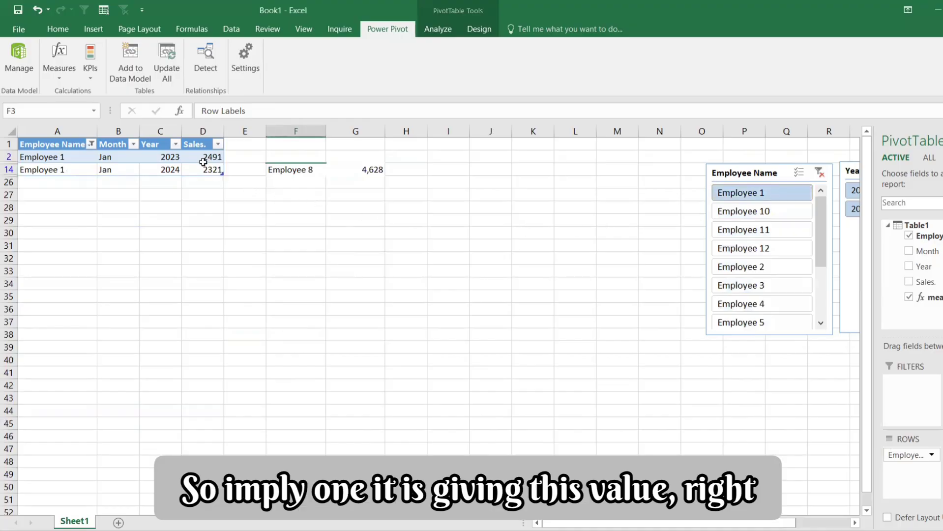
left_click_drag(203, 163, 207, 170)
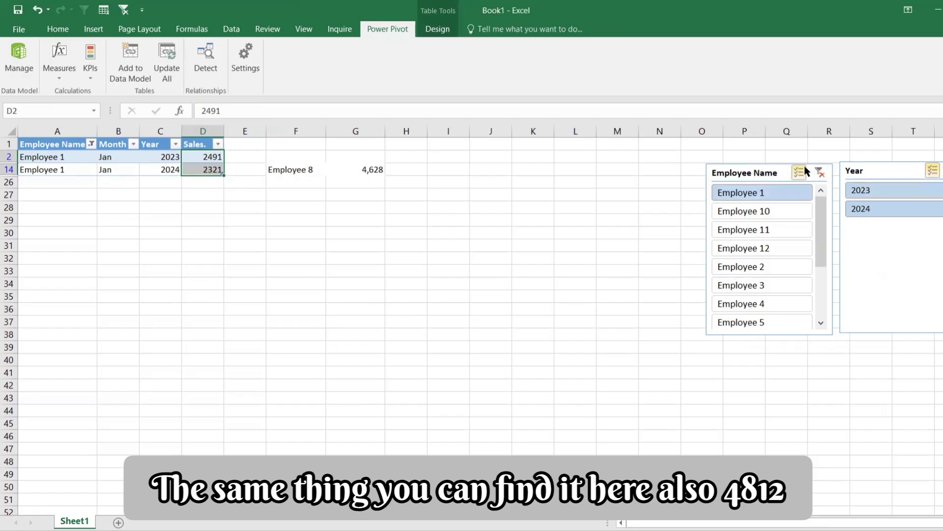
left_click(820, 173)
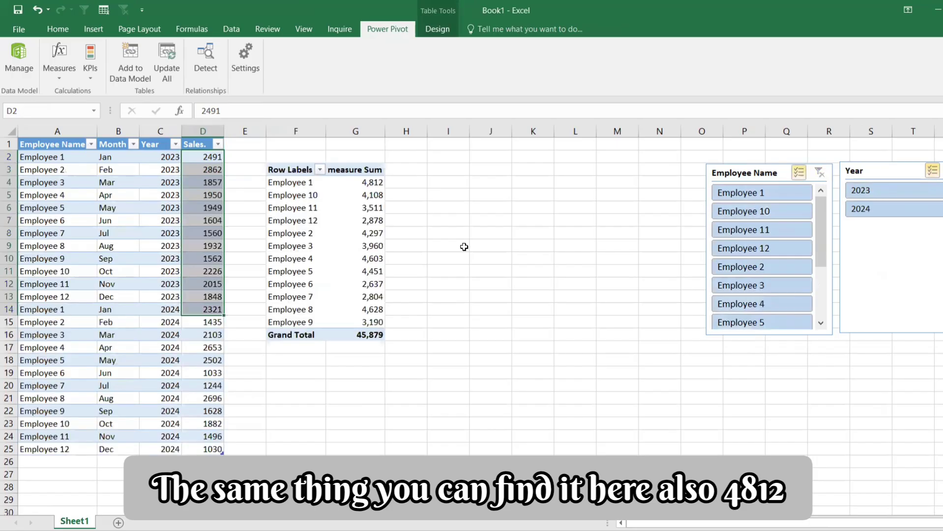
left_click(369, 183)
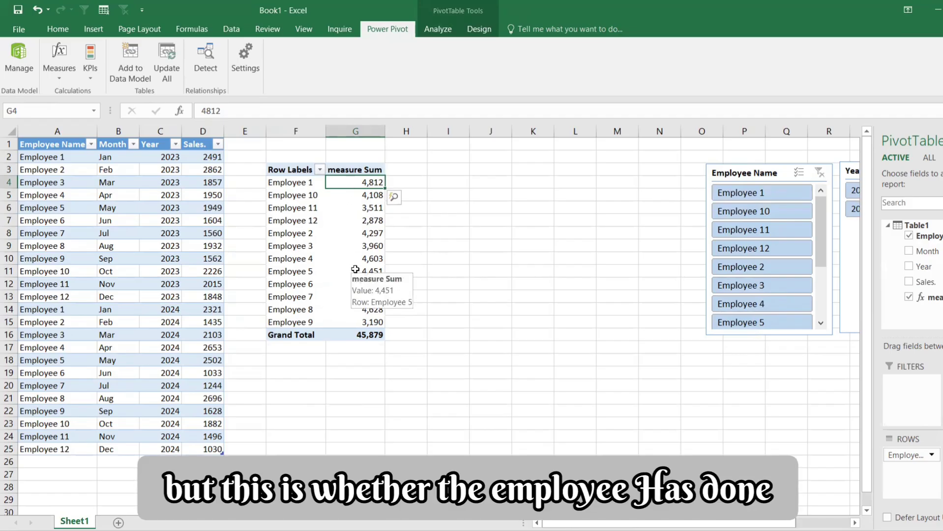
- Rename the PivotTable's Row Labels header in F3 to "Employee wise"
left_click(295, 169)
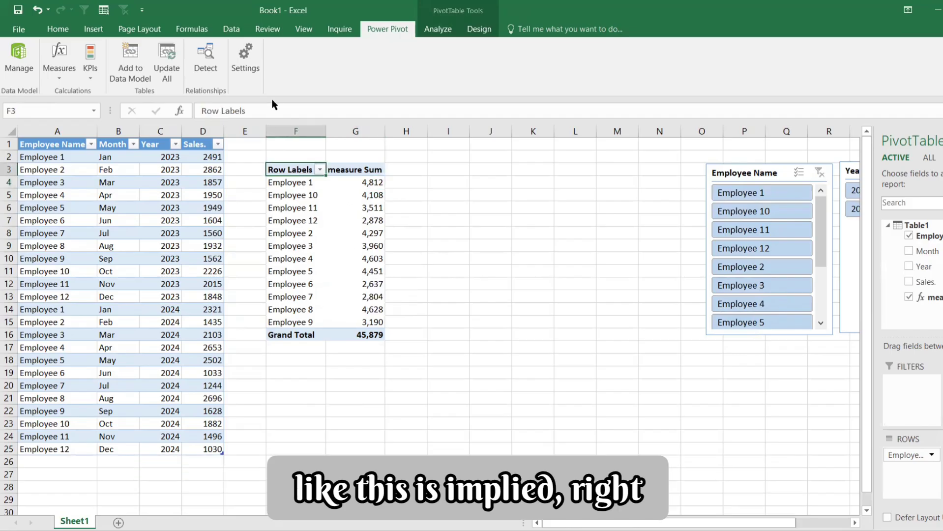
triple_click(269, 111)
type("E")
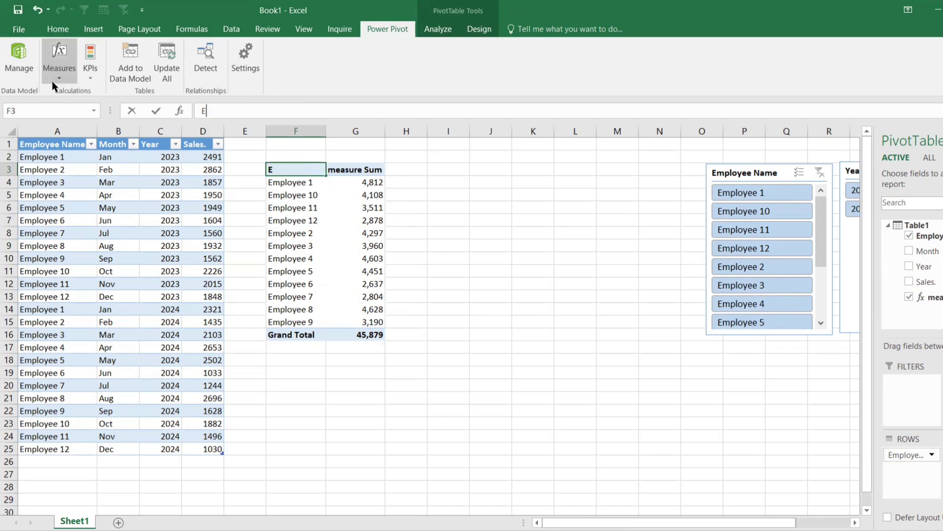
type("mlployee wise")
key("Return")
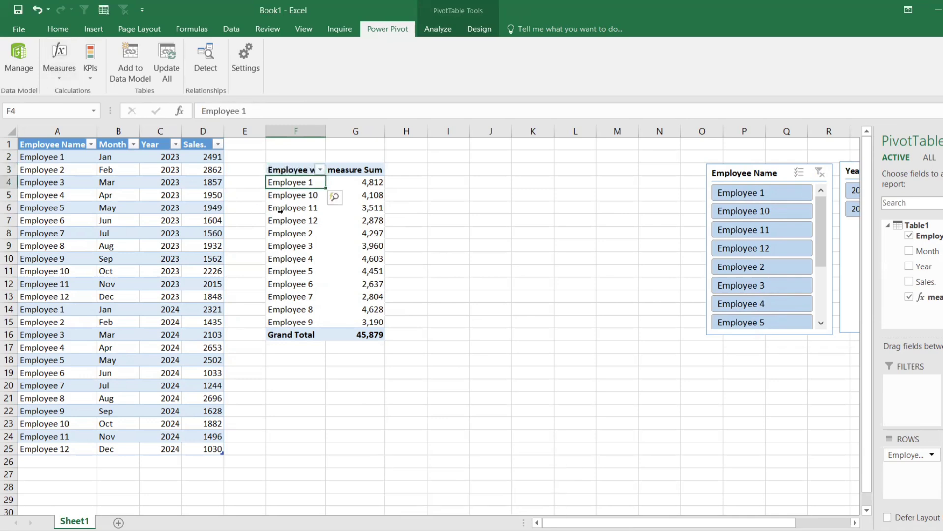
- Start a new KPI based on measure Sum and define its target as an absolute value of 4000
left_click(369, 220)
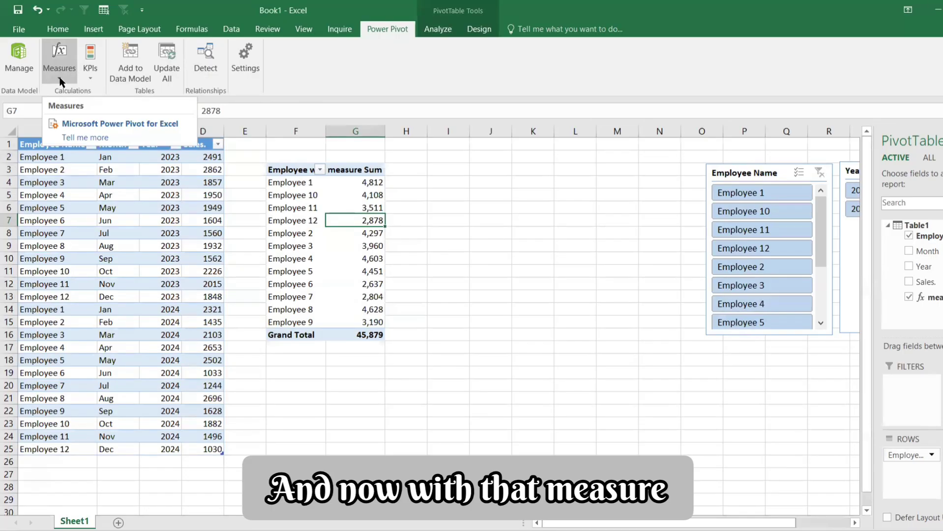
left_click(84, 75)
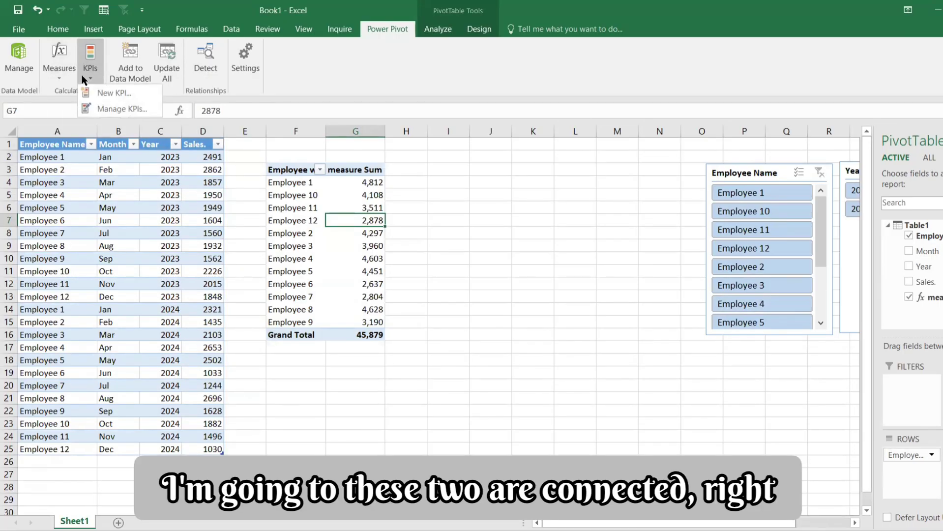
left_click(95, 91)
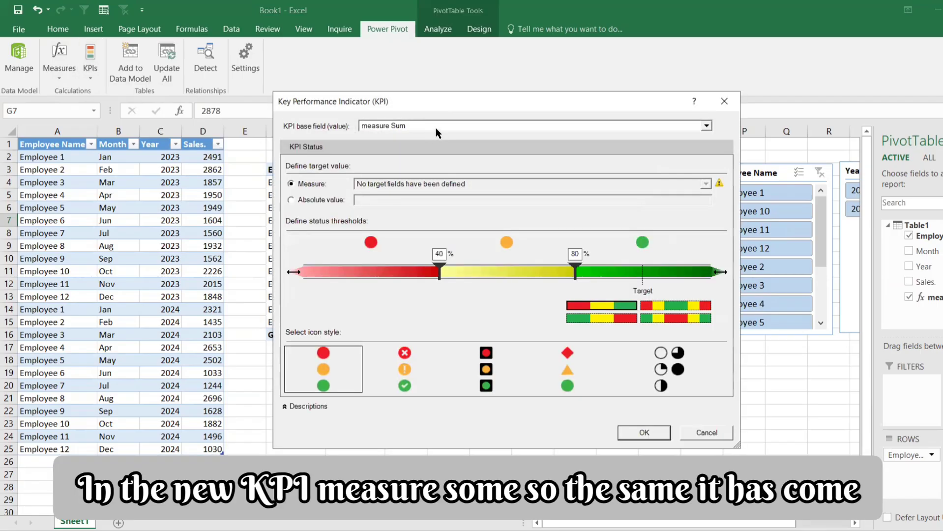
left_click_drag(432, 104, 574, 96)
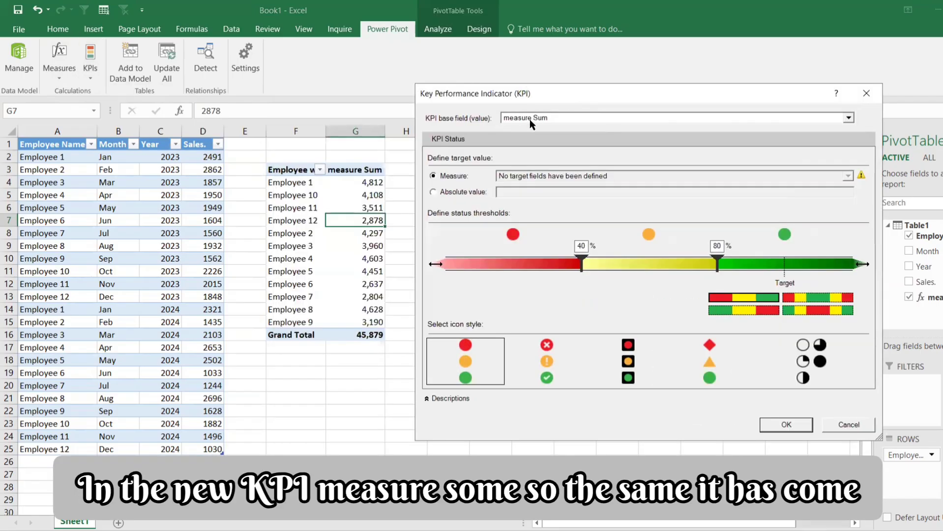
left_click(437, 193)
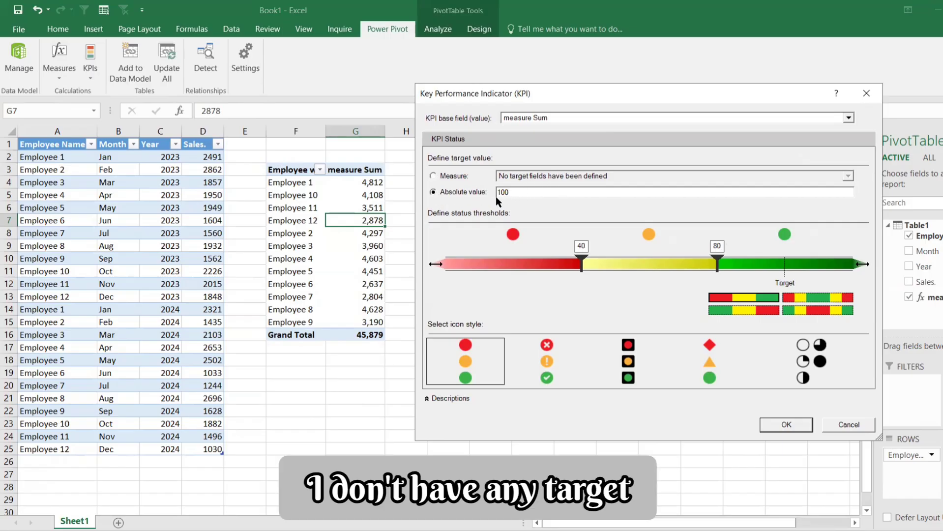
left_click_drag(522, 193, 496, 193)
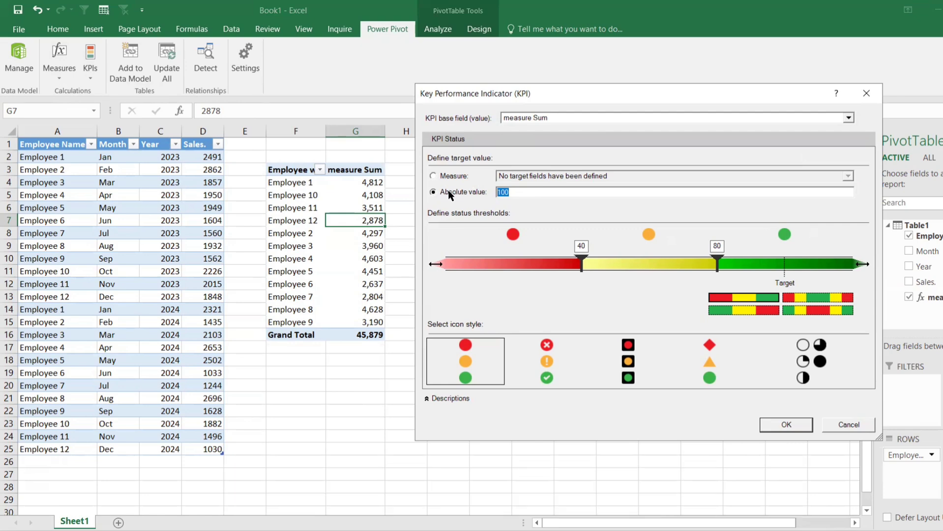
type("4000")
left_click(593, 283)
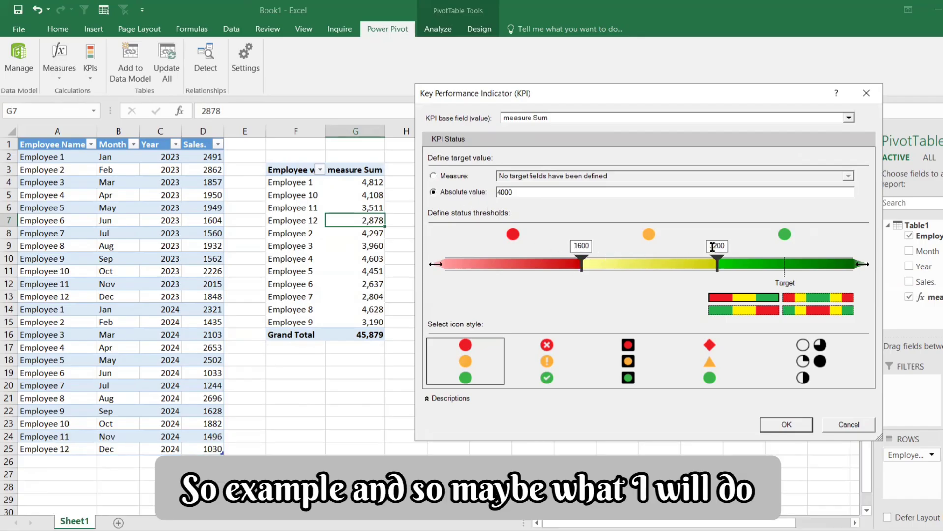
- Set the KPI's status thresholds to 3200 and 4500, and lower the upper threshold to 4000
double_click(588, 247)
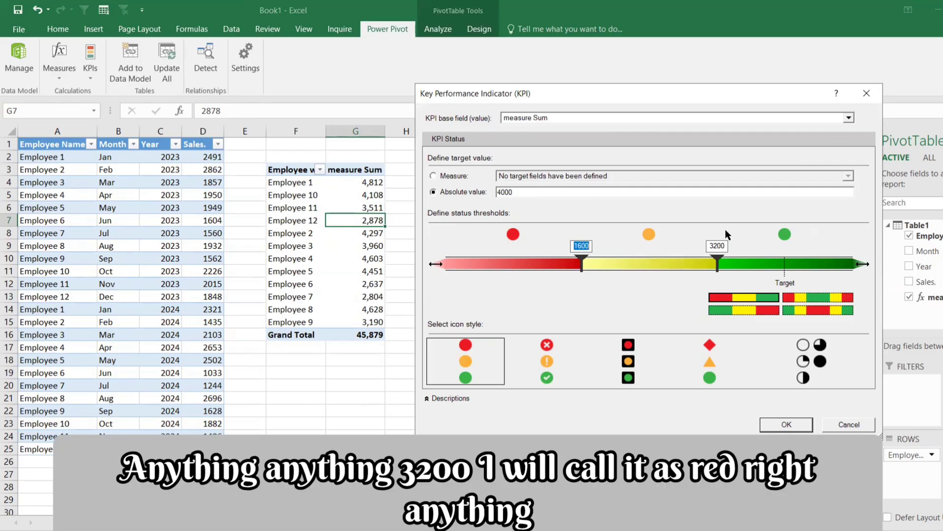
type("3200")
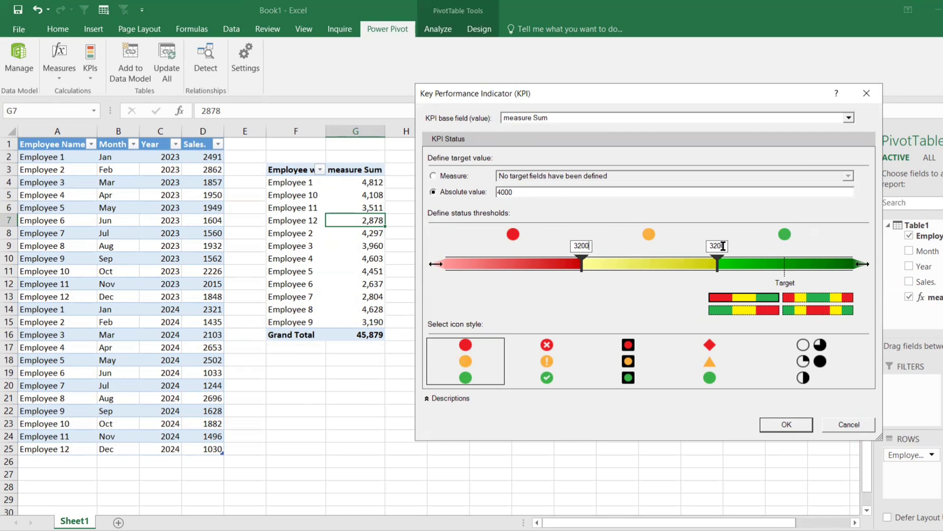
type("0")
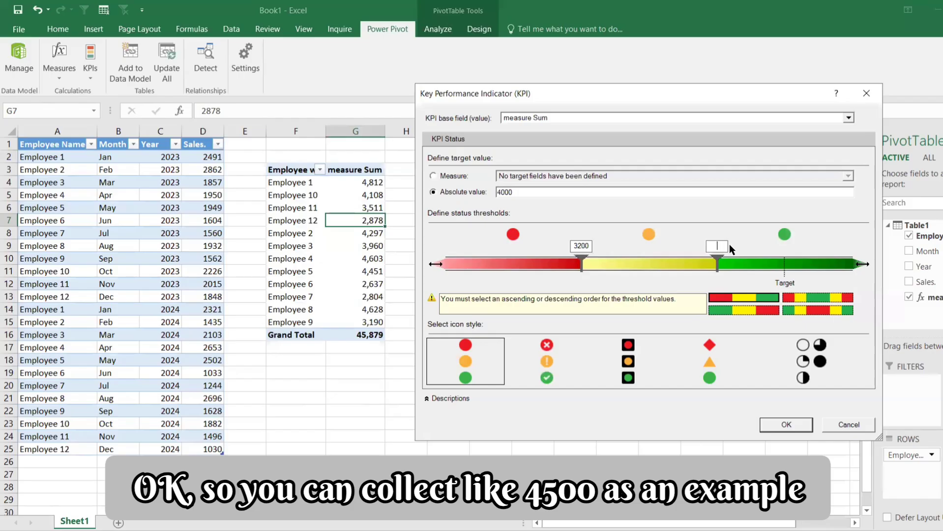
left_click(727, 246)
type("4500")
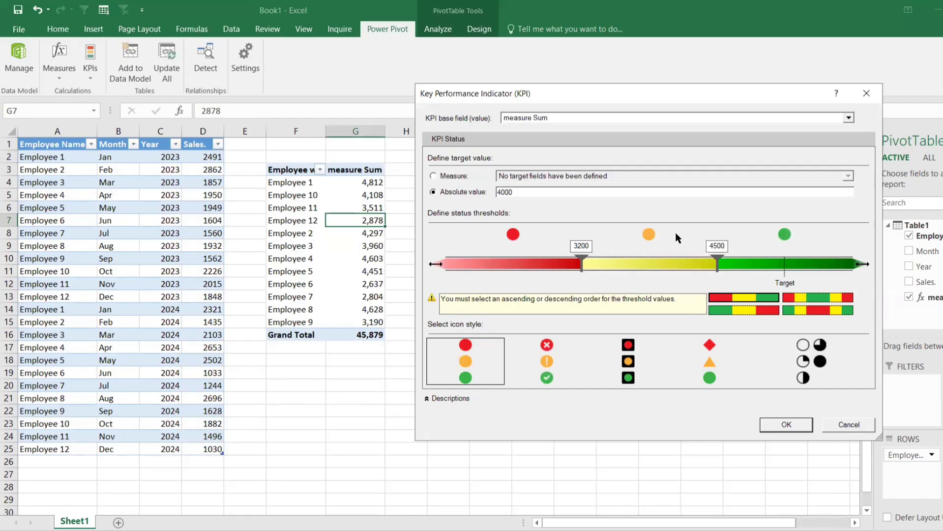
key("Tab")
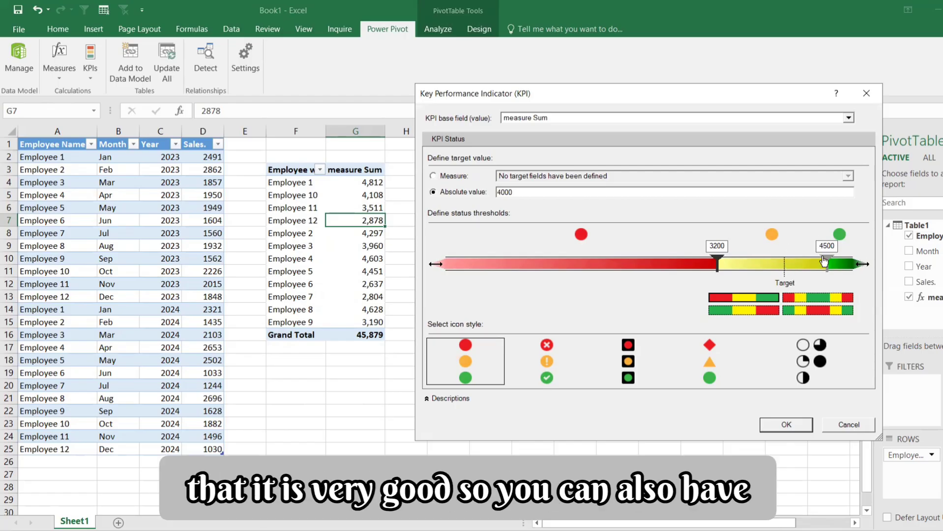
left_click_drag(828, 261, 786, 265)
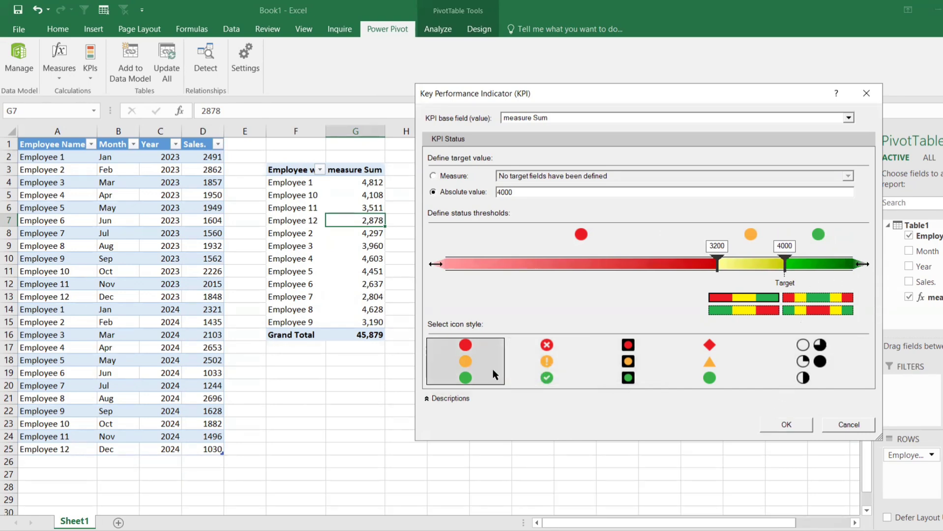
- Choose the circled cross, exclamation and check mark icon style and enter "Sum" as the KPI description
left_click(556, 372)
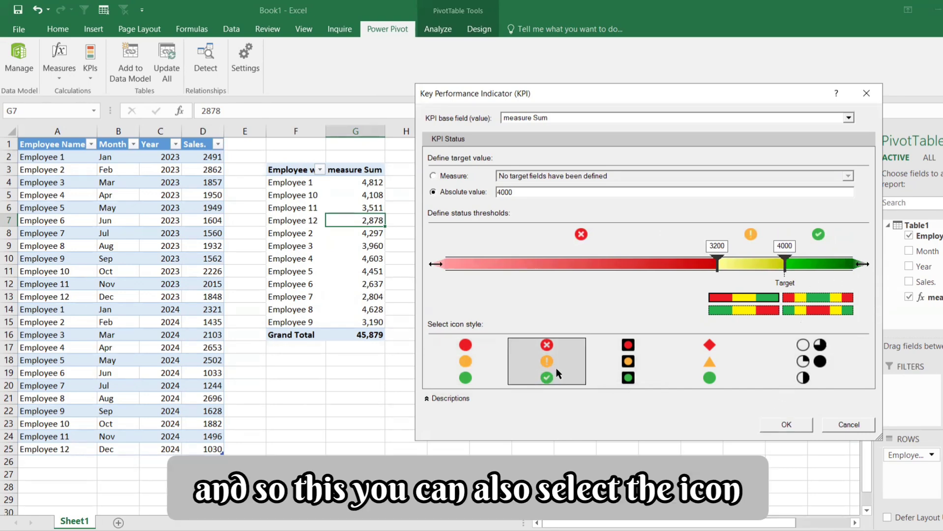
left_click(425, 399)
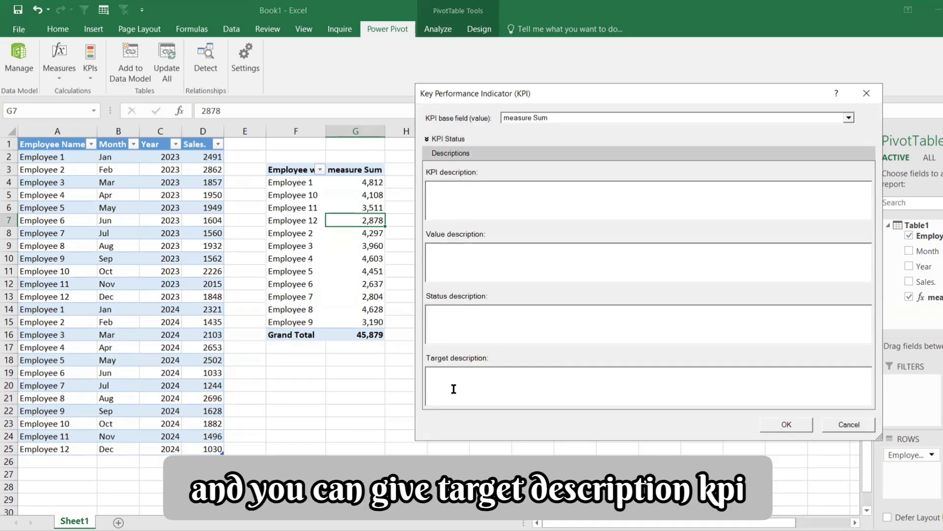
left_click(485, 197)
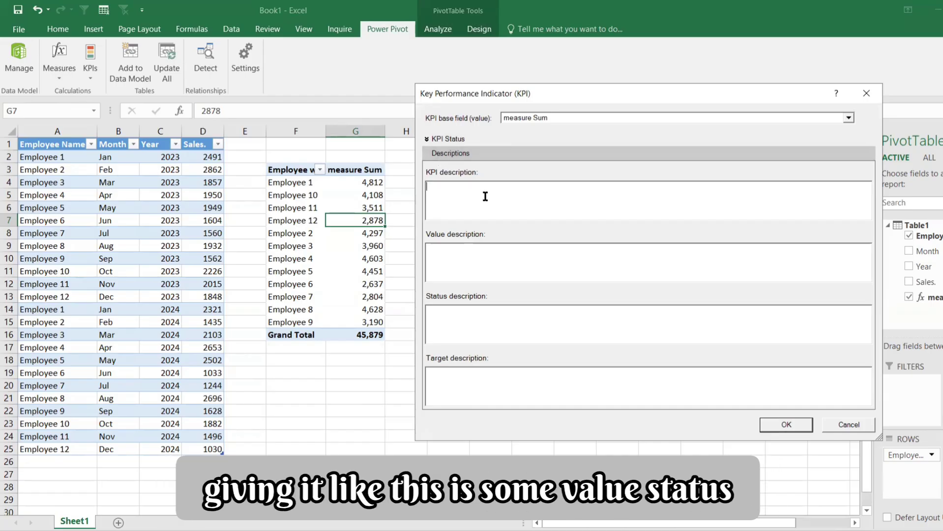
type("Sum")
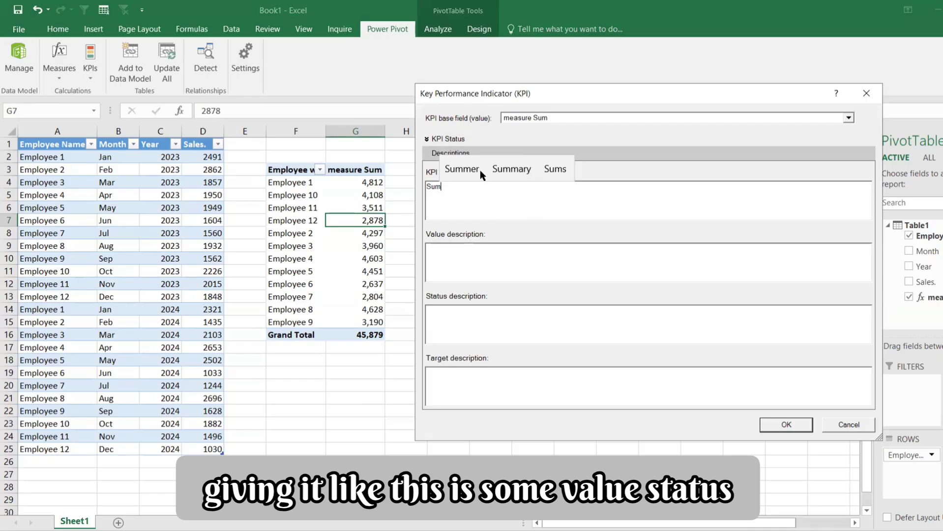
left_click(428, 139)
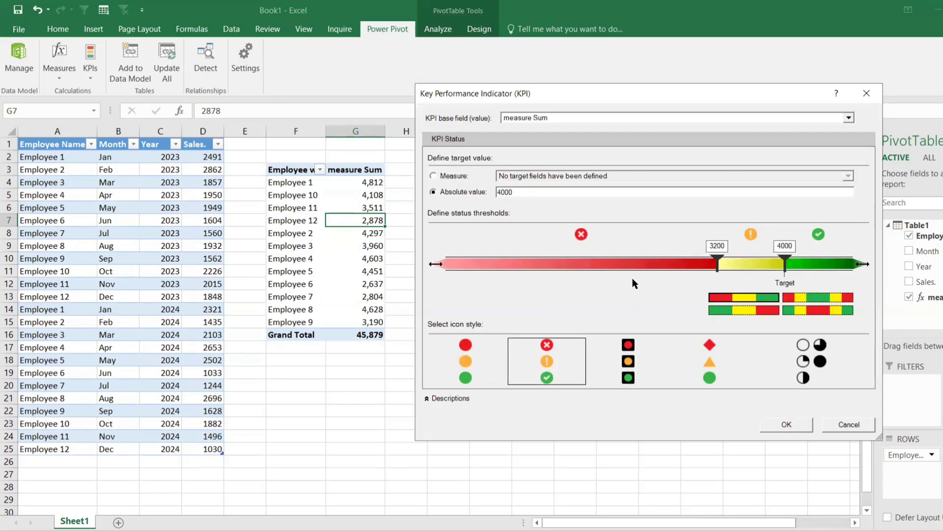
- Change the KPI's icon style to the coloured lights on black squares and create the KPI
left_click(630, 373)
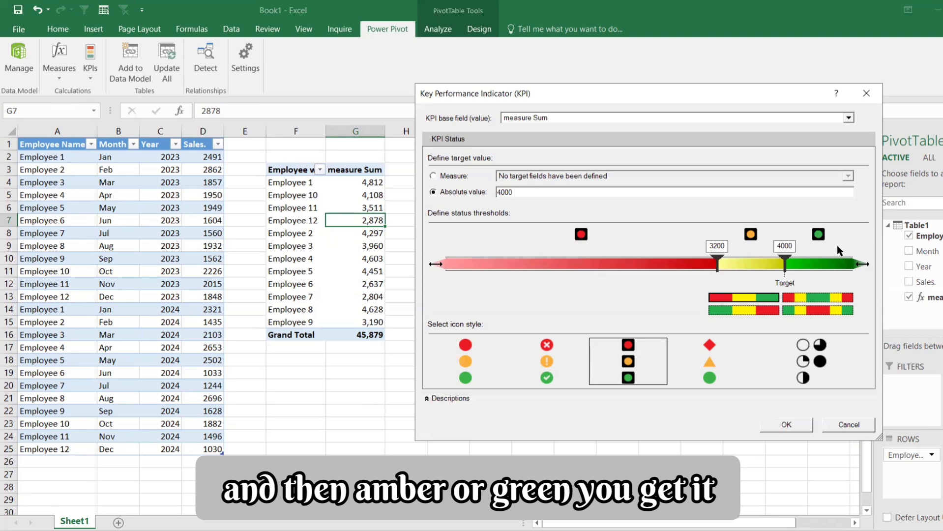
left_click(782, 425)
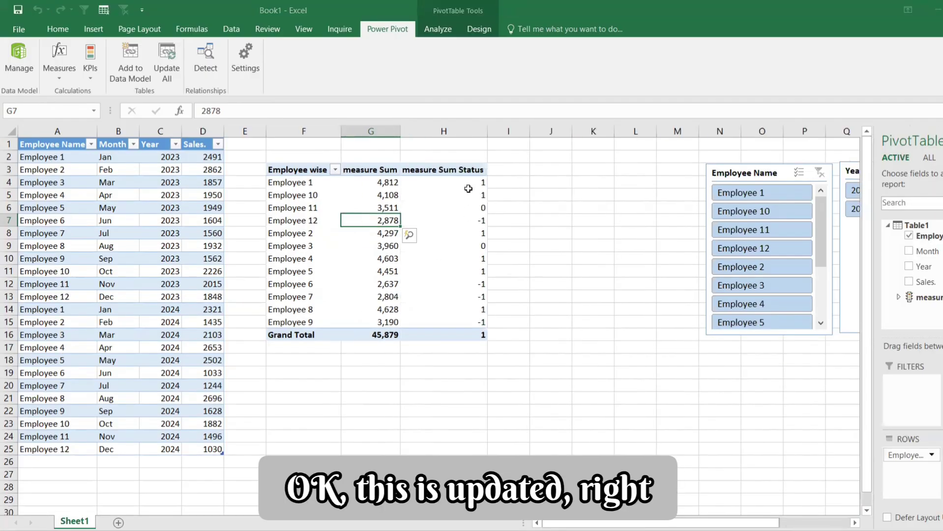
- Expand the measure Sum KPI in the field list and add its Status field to the PivotTable values once more
left_click_drag(468, 189, 463, 332)
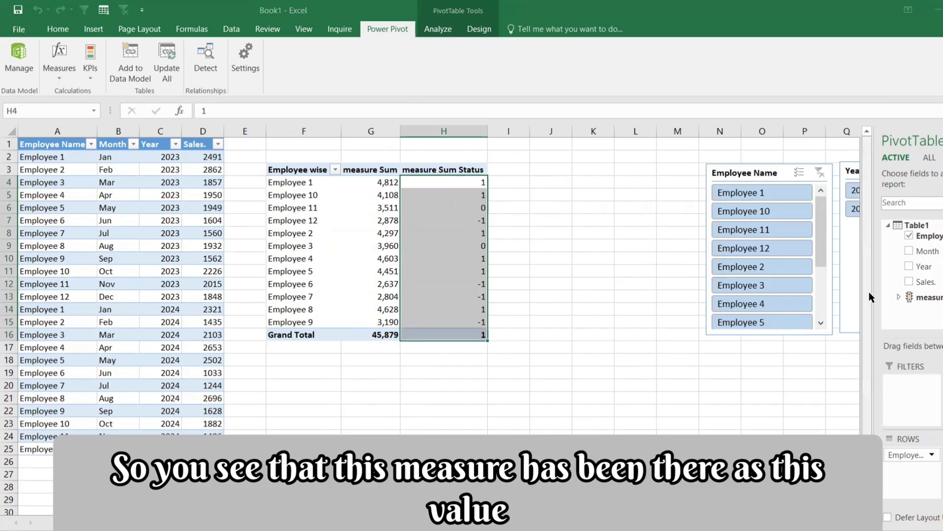
left_click(899, 297)
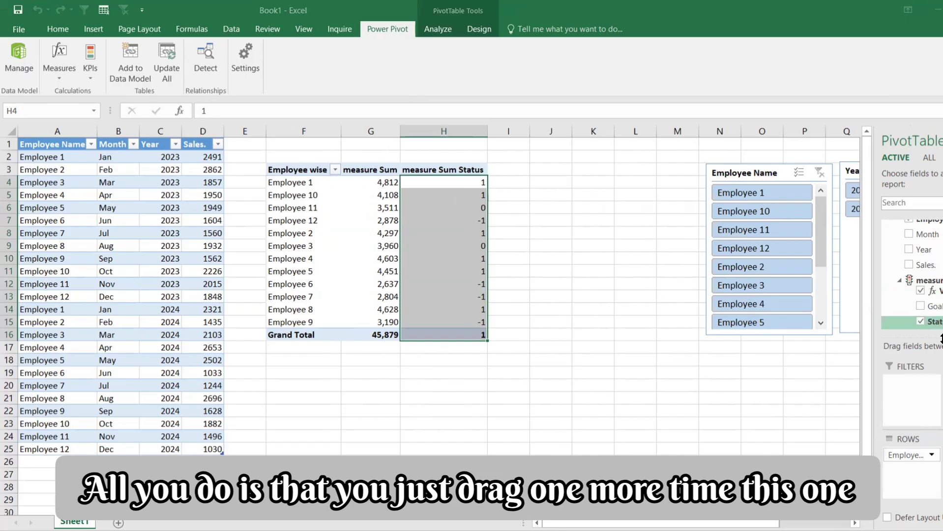
left_click_drag(941, 338, 941, 384)
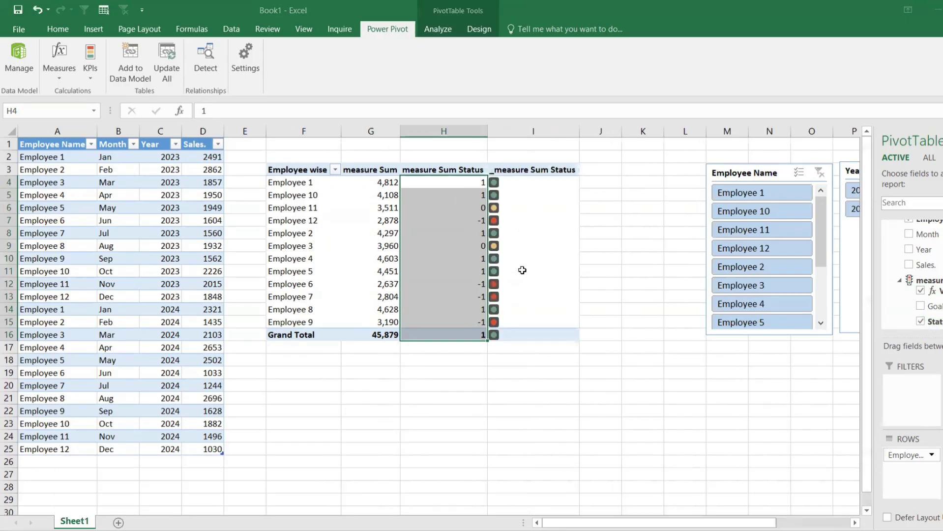
- Remove the numeric measure Sum Status column from the PivotTable, keeping the icon status column
left_click(920, 291)
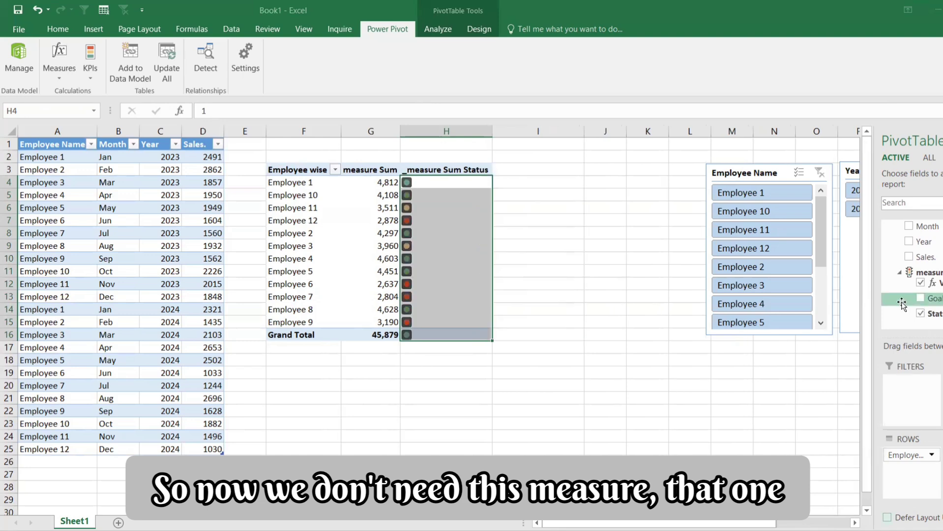
left_click(516, 242)
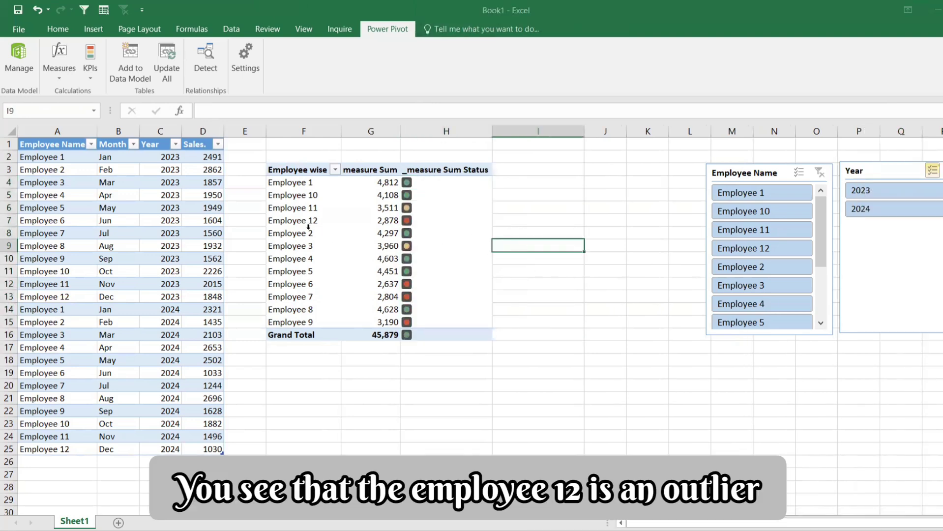
- Examine the sums and status icons of Employee 12, Employees 6 and 7, and Employee 2 in the PivotTable
left_click_drag(301, 221, 445, 221)
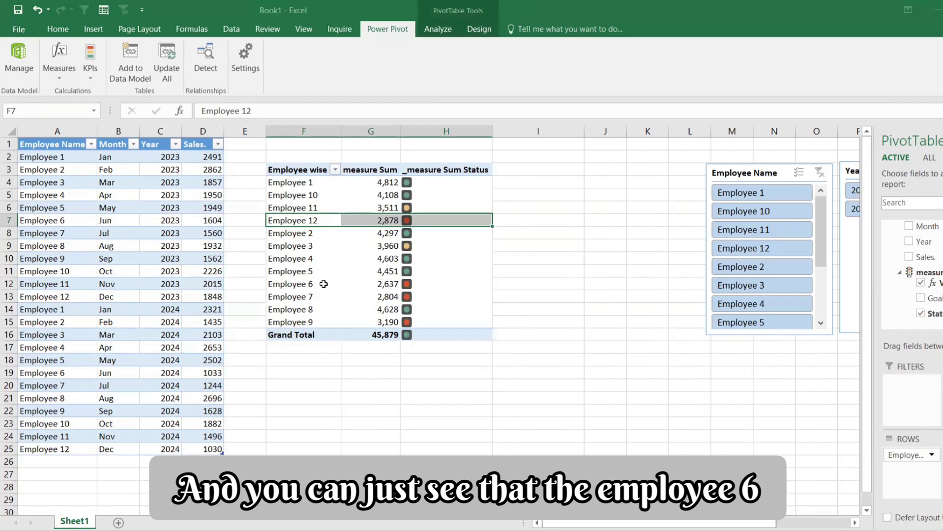
left_click_drag(322, 284, 446, 296)
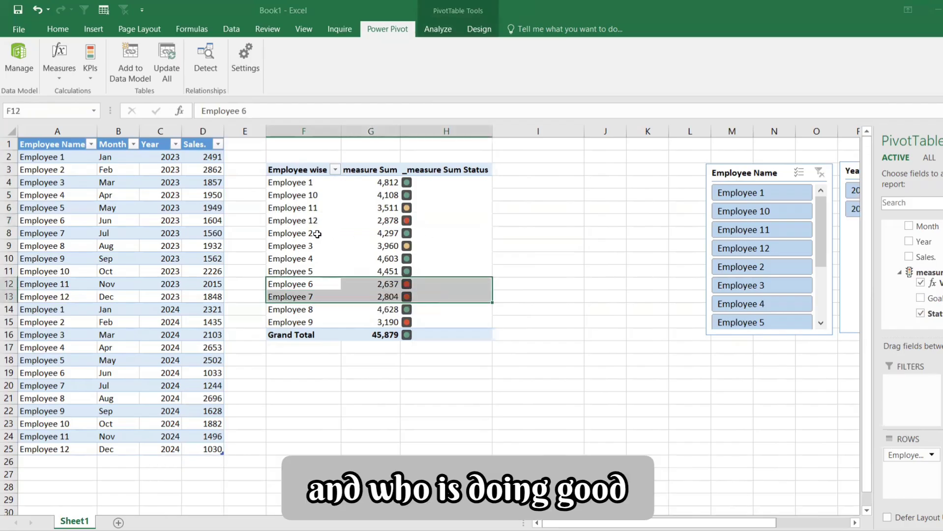
left_click_drag(317, 234, 445, 233)
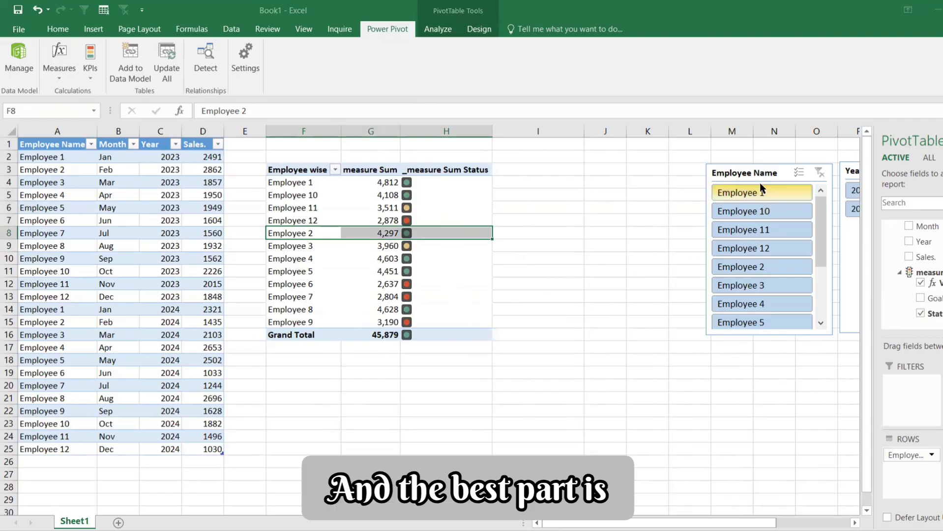
- Move the Employee Name slicer right beside the PivotTable and place the Year slicer next to it
left_click(748, 171)
left_click_drag(748, 171, 545, 171)
left_click(853, 171)
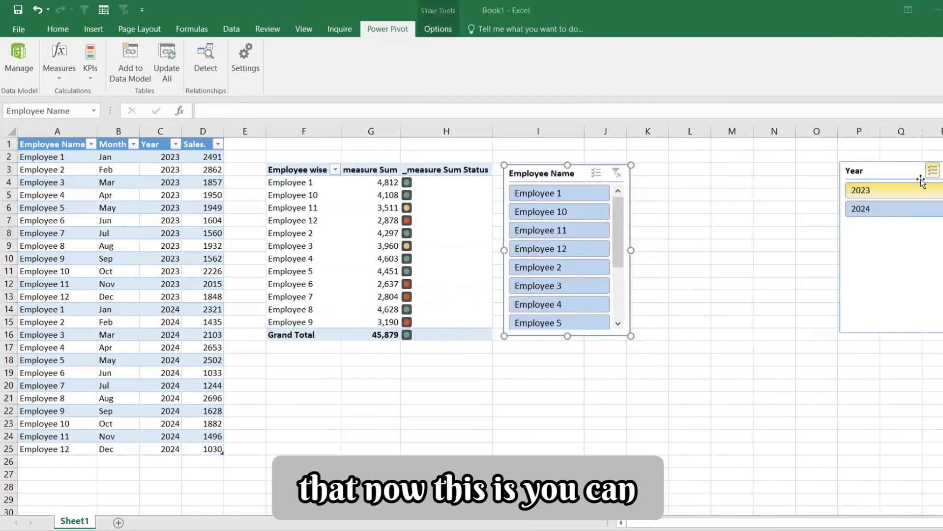
left_click_drag(873, 170, 673, 166)
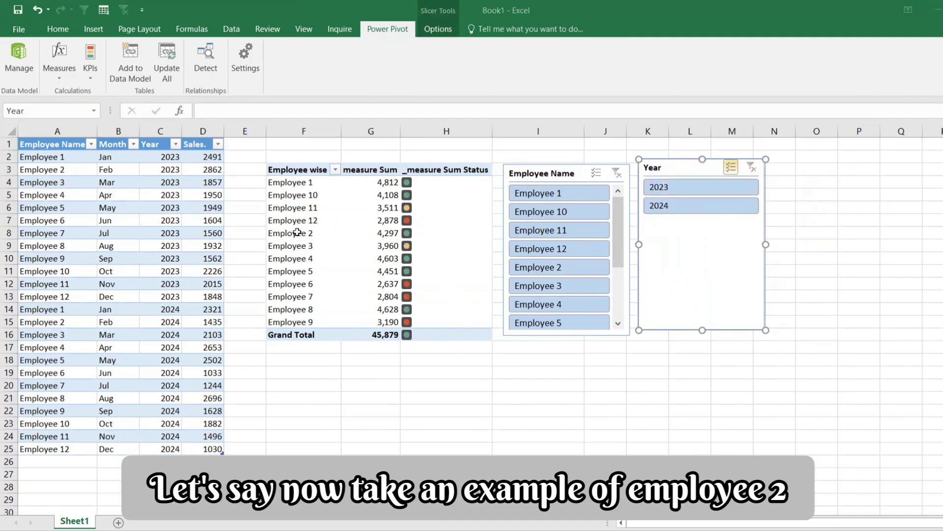
- Fill the Employee 1 row of the PivotTable, F4 to H4, with the standard green colour
left_click_drag(296, 234, 487, 233)
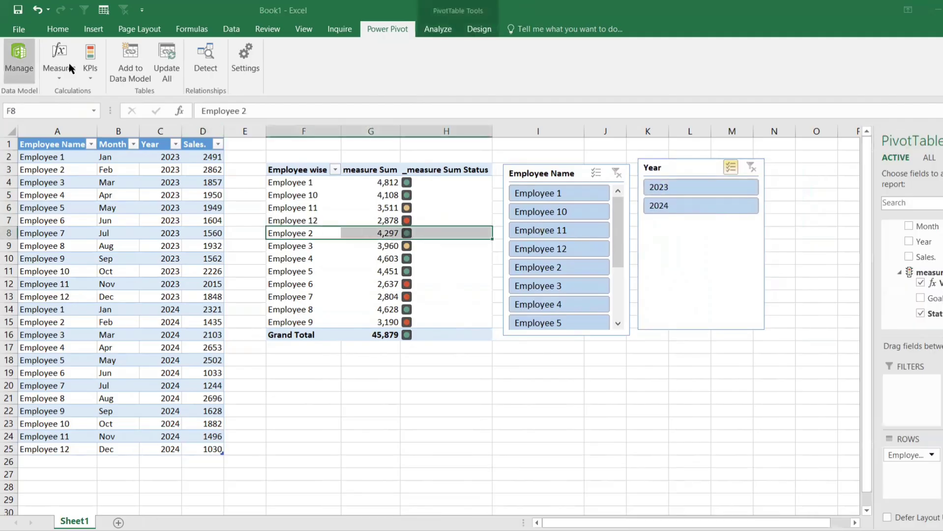
left_click_drag(312, 183, 487, 182)
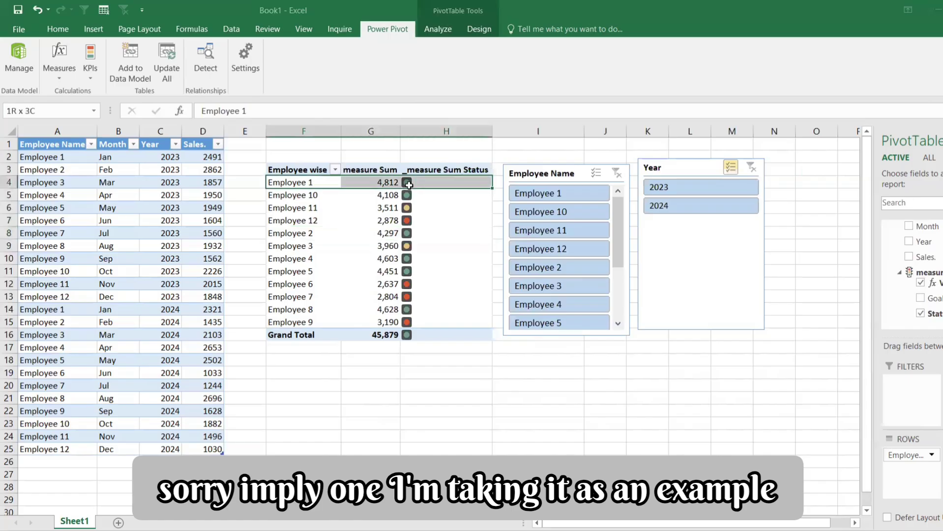
left_click(57, 29)
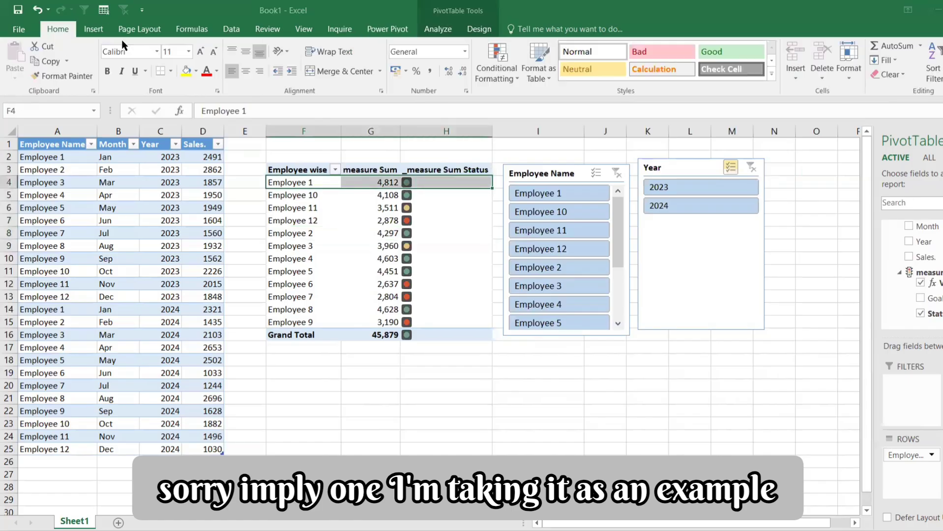
left_click(196, 71)
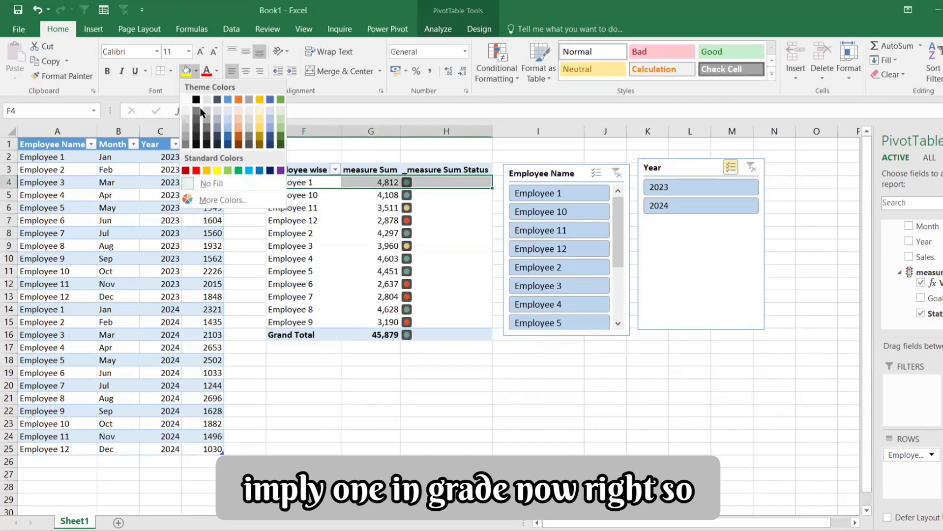
left_click(238, 170)
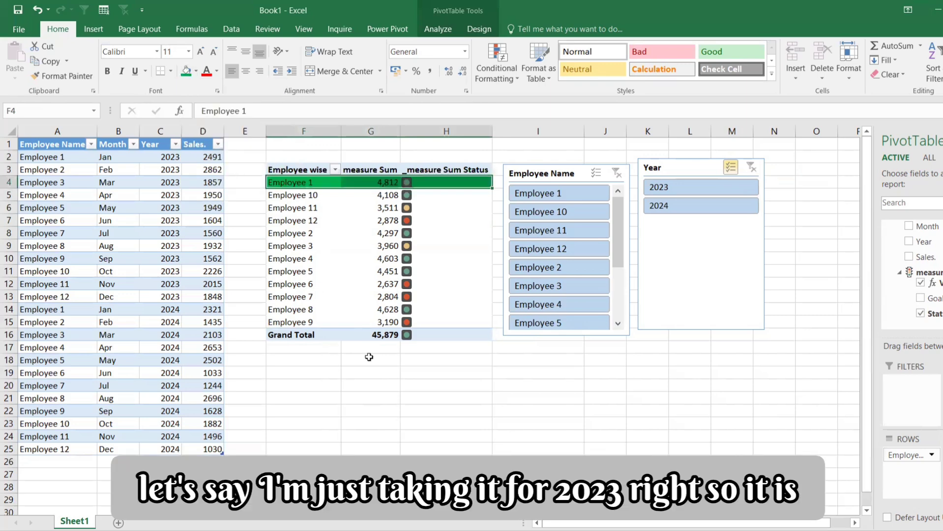
left_click(407, 398)
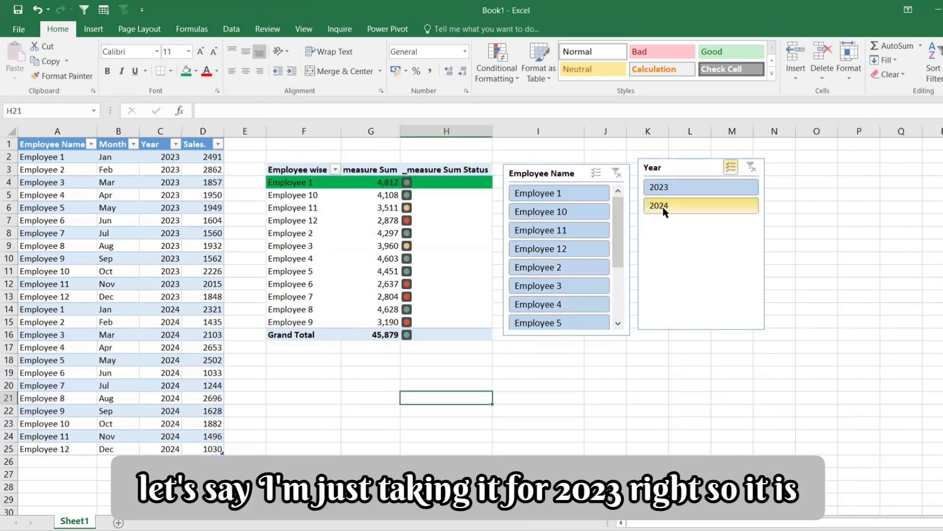
- Filter the source table to 2024 with the Year slicer, clear it, filter to Employee 1 with the Employee Name slicer and clear it
left_click(674, 187)
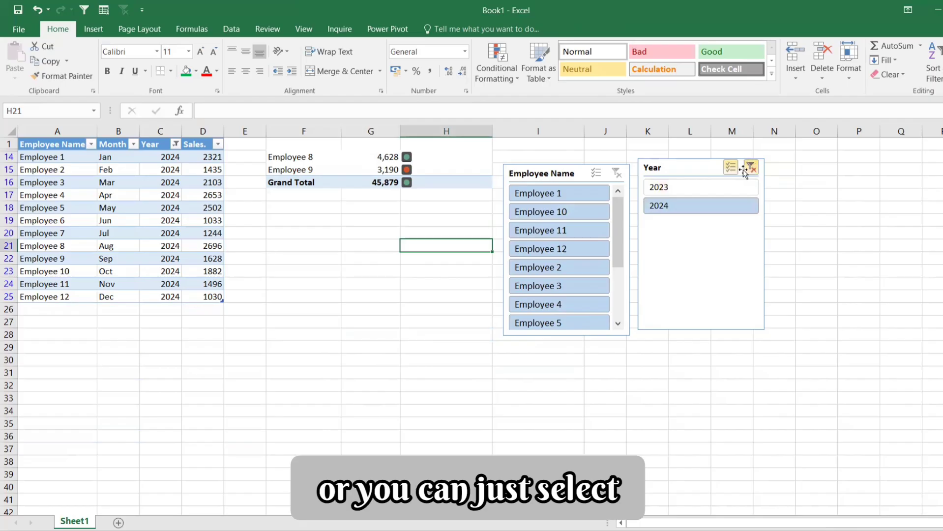
left_click(751, 167)
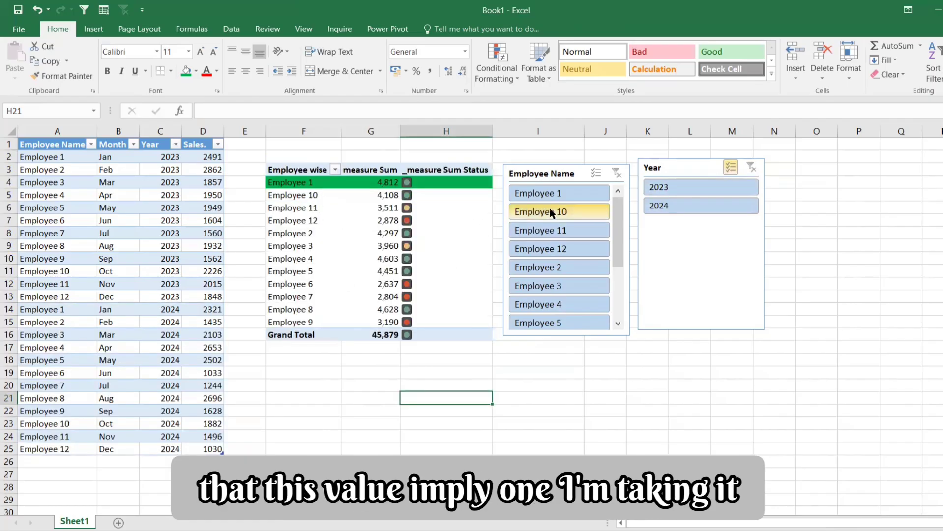
left_click(549, 194)
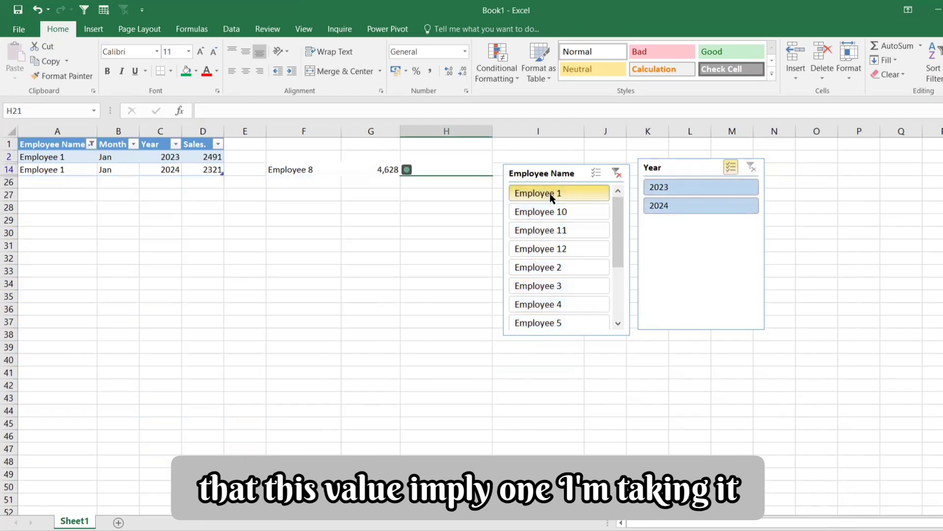
left_click(616, 173)
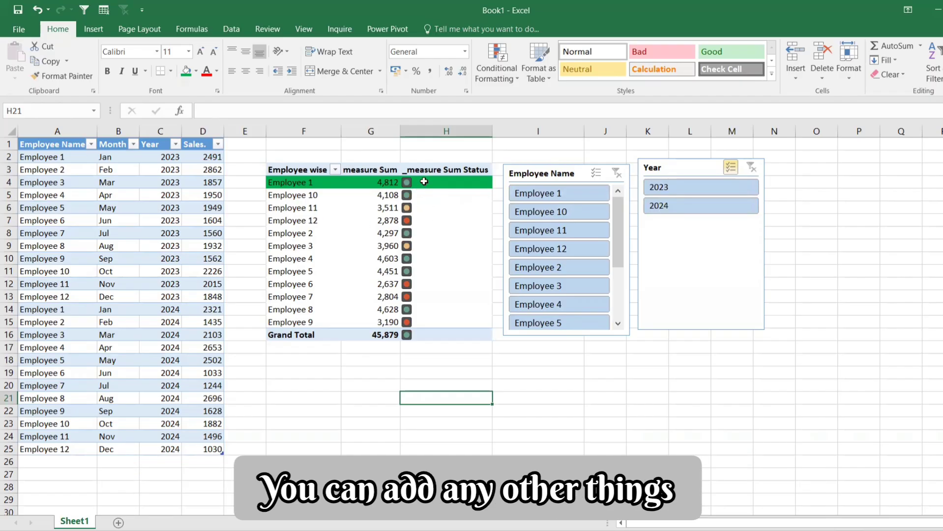
- Move the Year slicer out to column P and the Employee Name slicer to column M, away from the PivotTable
left_click_drag(667, 171, 878, 173)
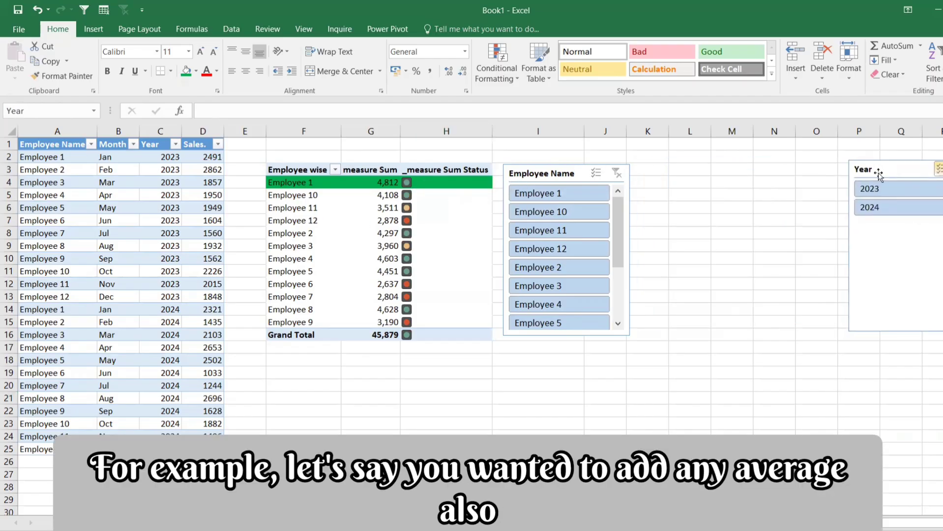
left_click_drag(529, 173, 741, 170)
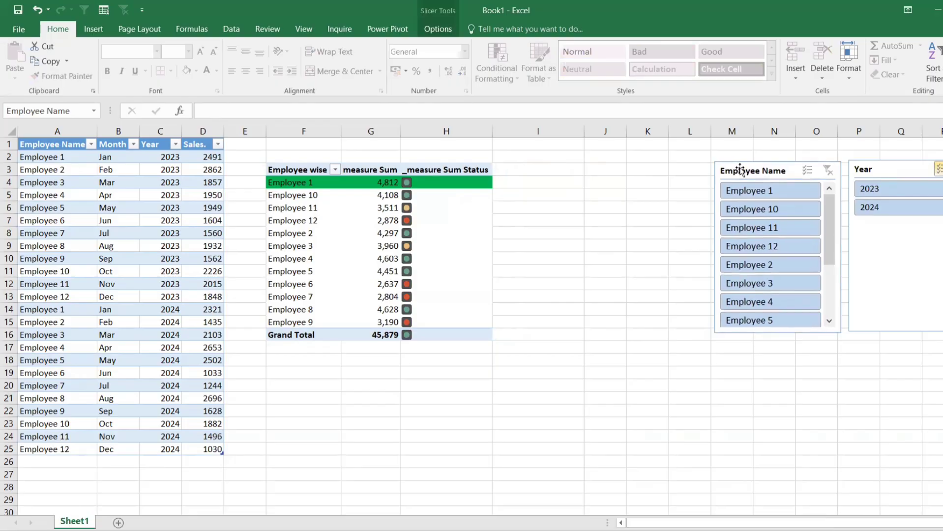
left_click(444, 206)
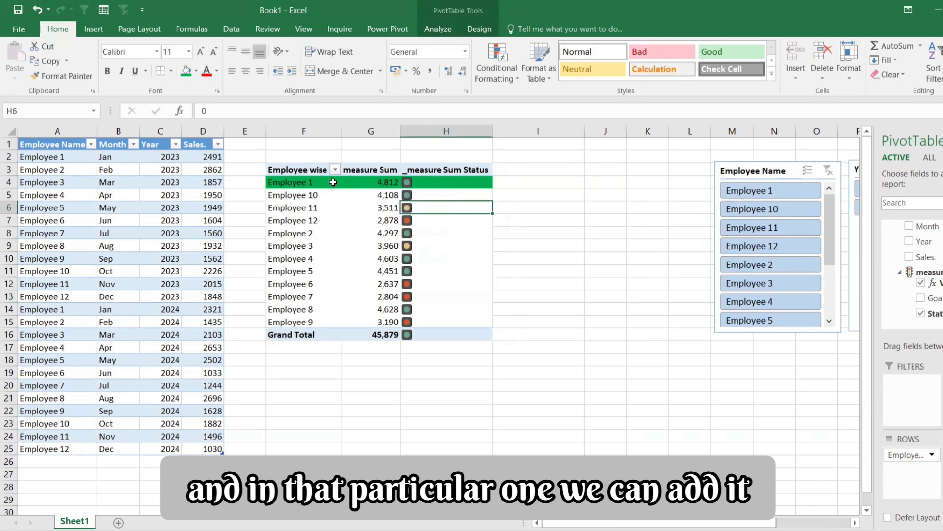
- Copy the whole PivotTable and paste it below the original at cell F18
left_click(287, 170)
left_click_drag(452, 303, 453, 331)
key("ctrl+c")
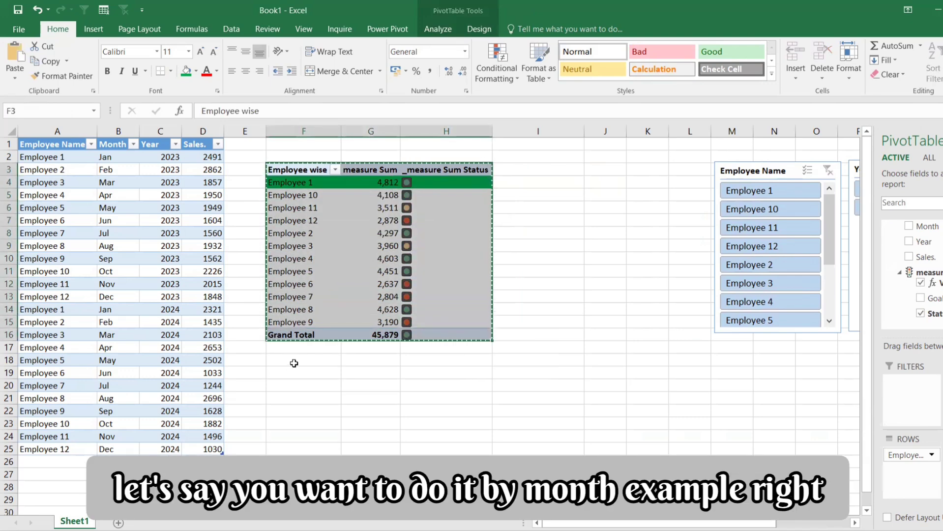
left_click(292, 361)
key("ctrl+v")
scroll(534, 293, "down", 2)
scroll(534, 292, "down", 1)
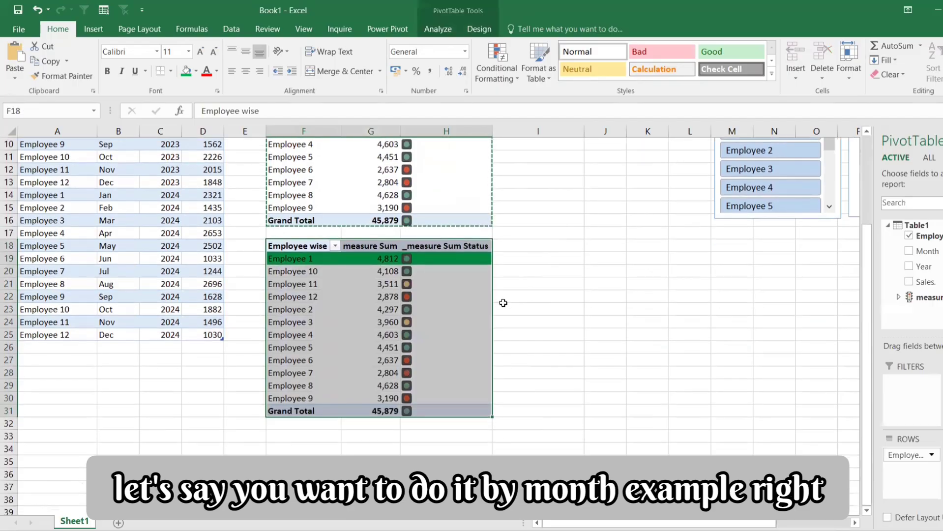
left_click(303, 273)
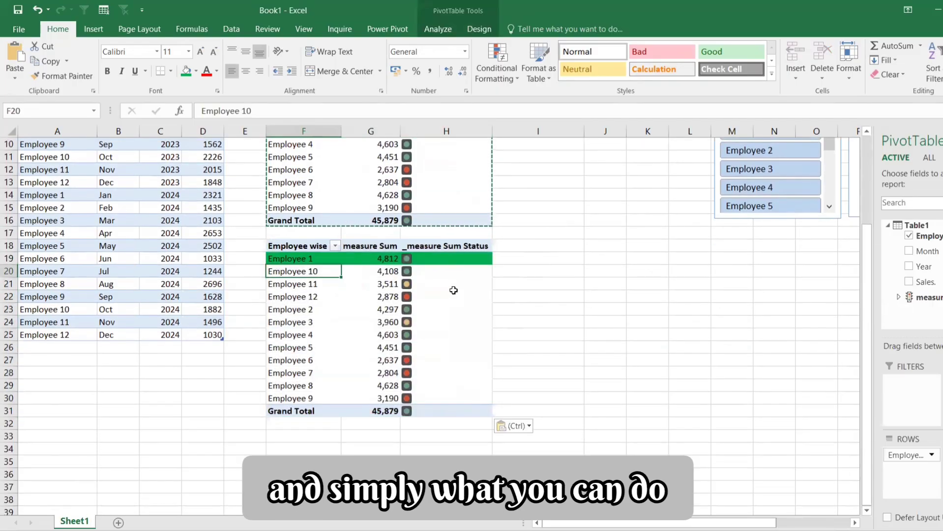
scroll(453, 231, "up", 2)
type("z")
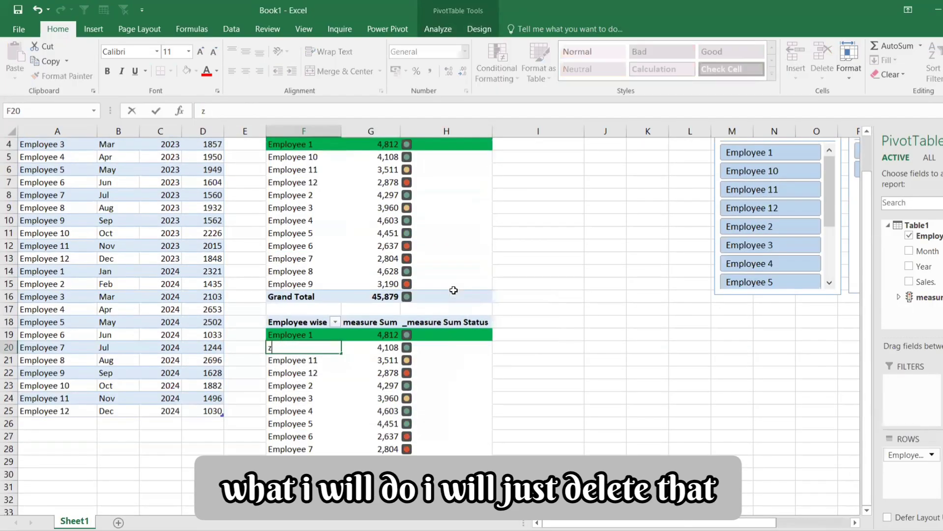
key("Escape")
- Remove the green fill from the Employee 1 rows of both the copied and the original PivotTable
left_click(318, 335)
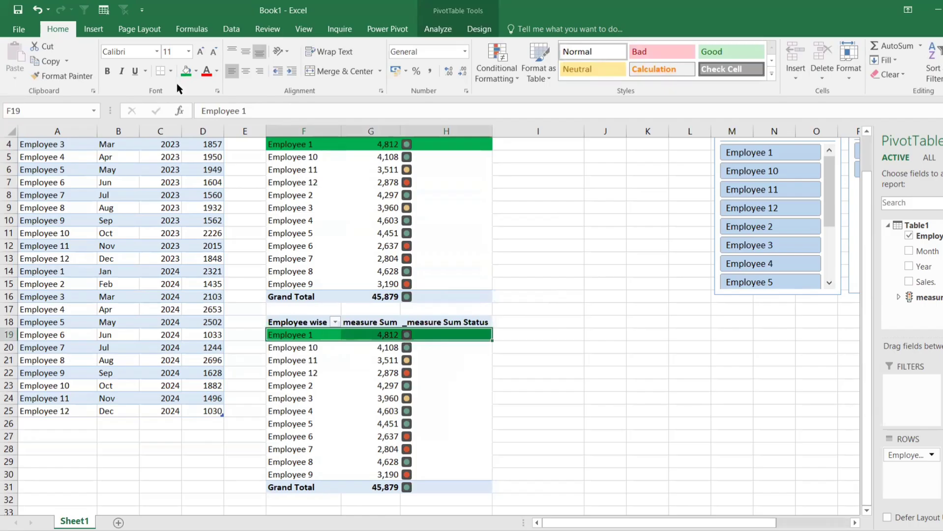
left_click(197, 72)
left_click(212, 183)
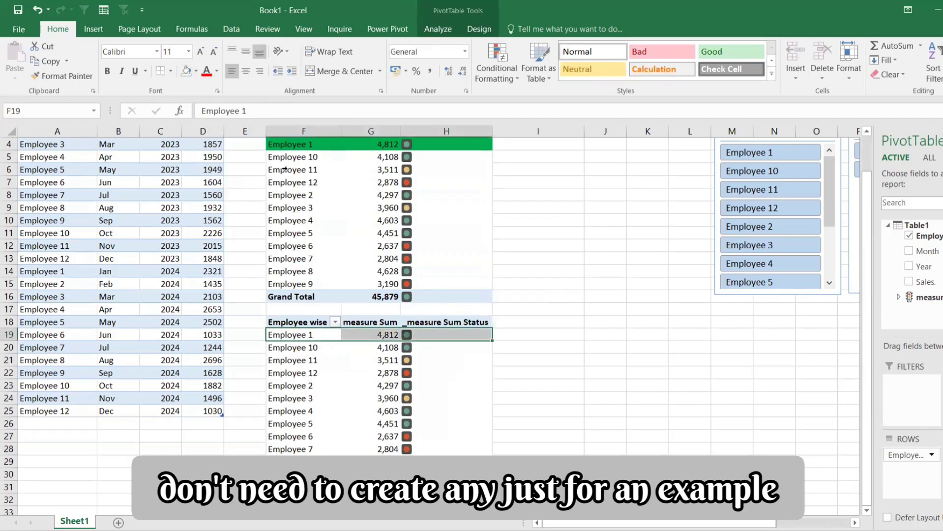
left_click(286, 144)
left_click(186, 72)
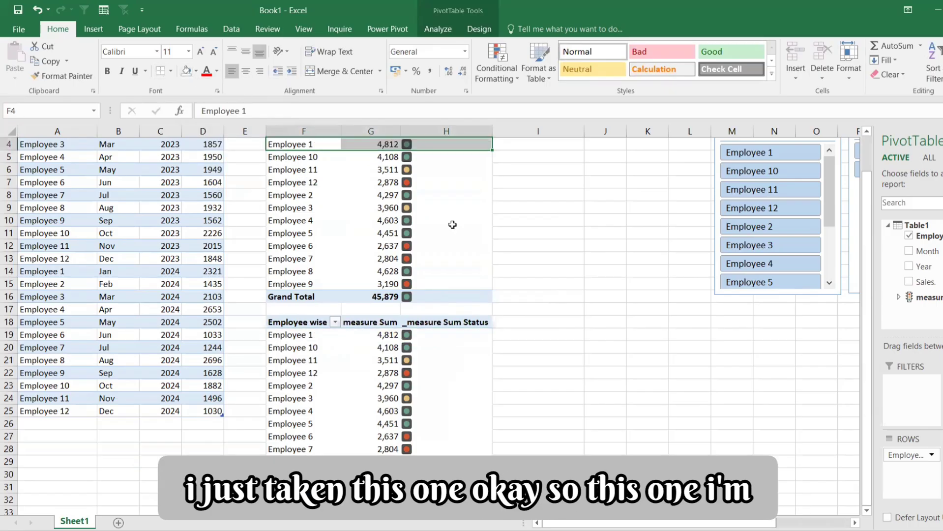
left_click(506, 258)
- Replace the Employee Name field with Month in the rows of the copied PivotTable
left_click(306, 334)
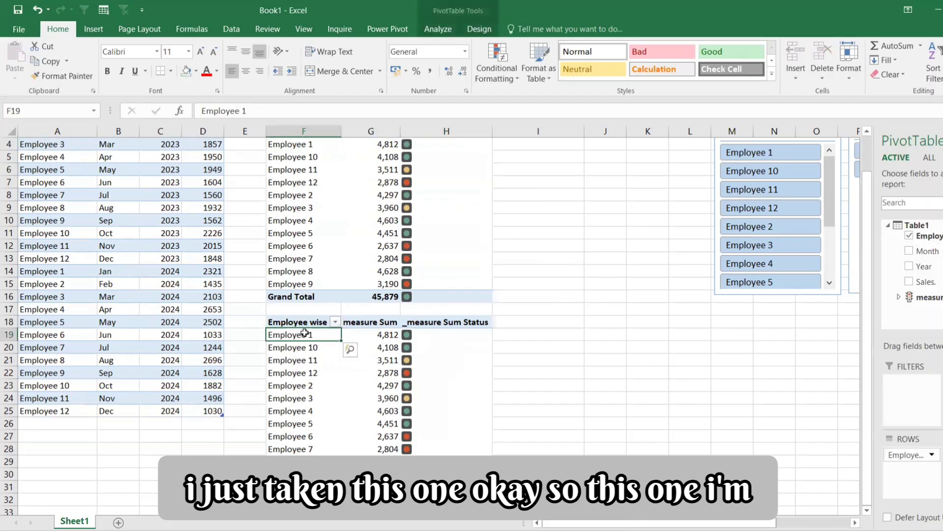
right_click(308, 336)
left_click(332, 327)
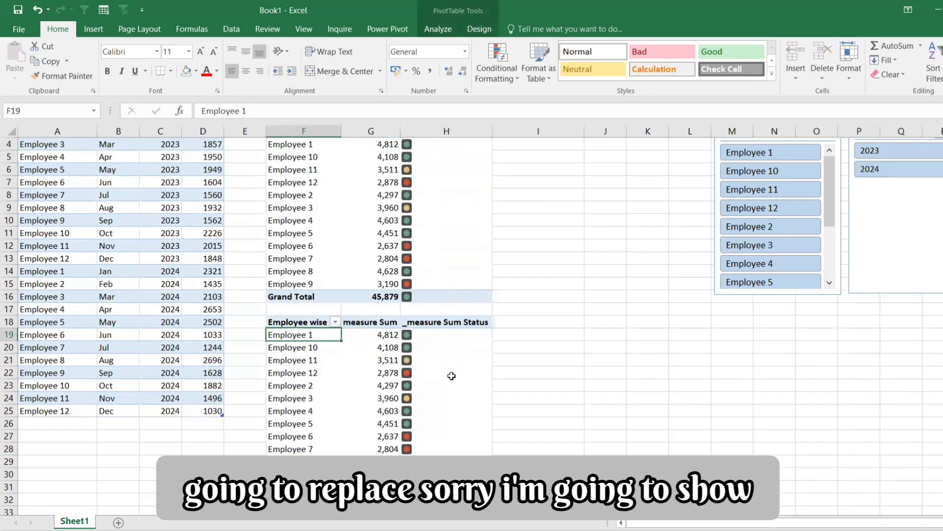
right_click(296, 338)
left_click(330, 326)
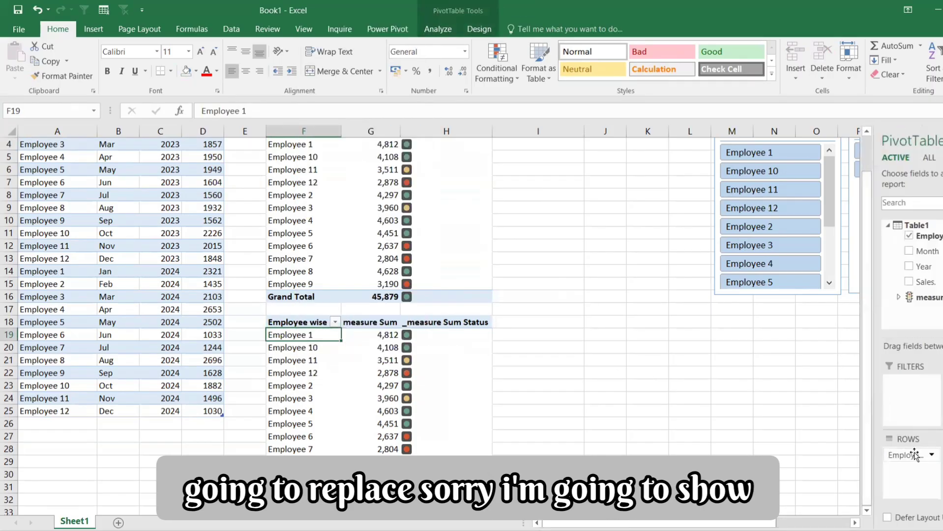
left_click_drag(910, 455, 940, 290)
left_click_drag(927, 251, 901, 461)
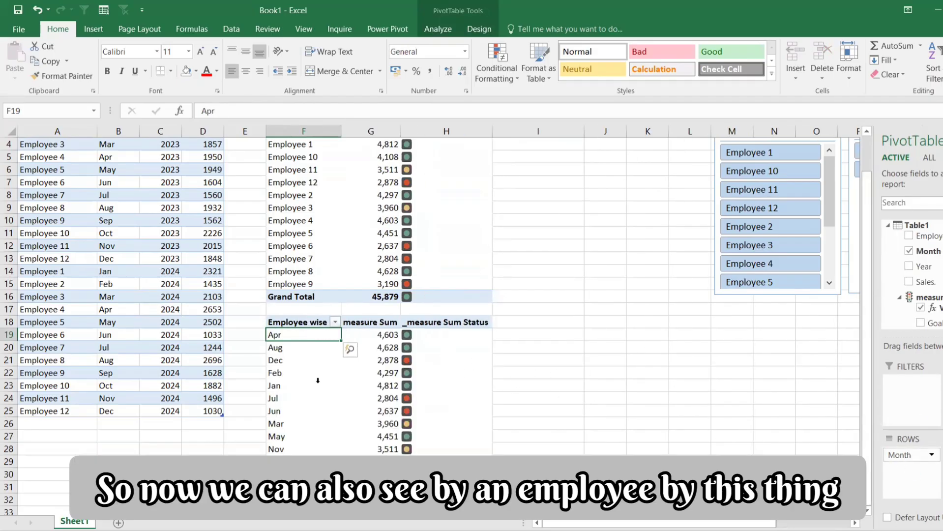
- Try to add Year as a report filter to the month-wise PivotTable at F18
scroll(586, 291, "up", 1)
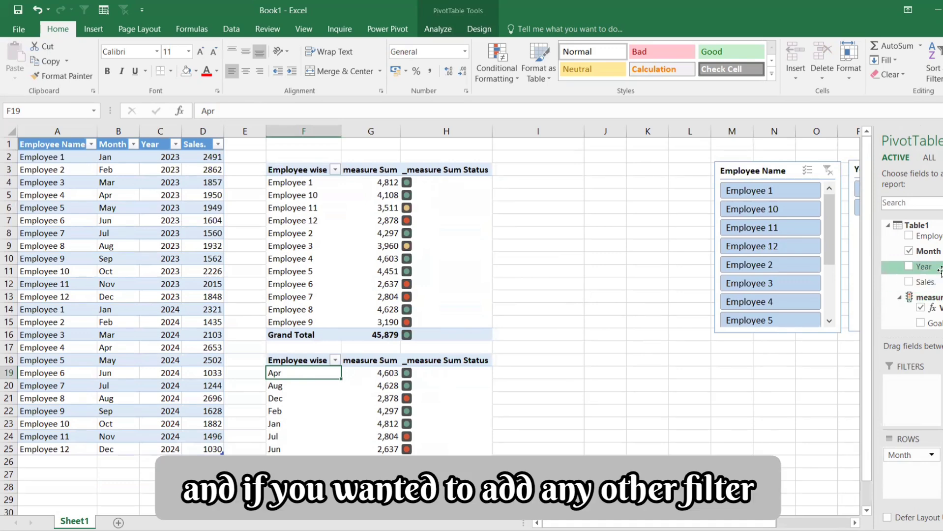
left_click_drag(933, 268, 912, 390)
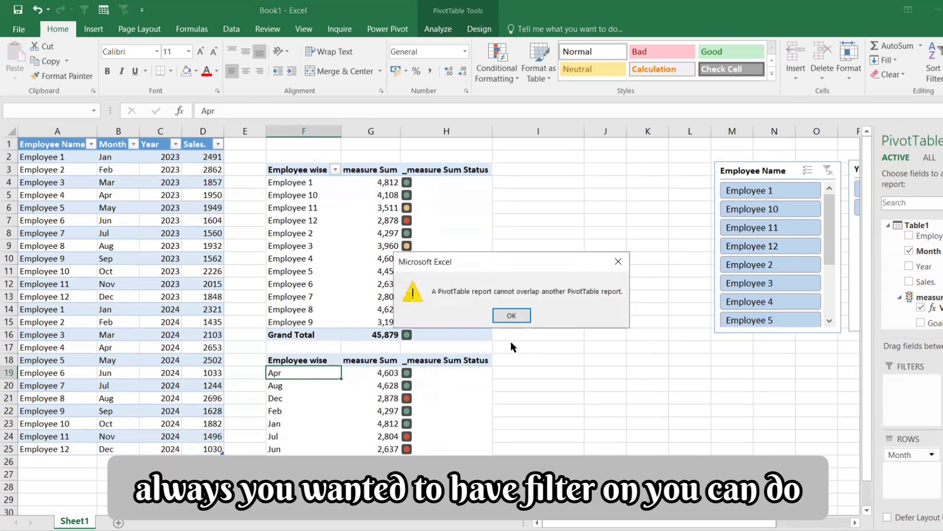
left_click(511, 314)
- Add Year as a report filter to the original employee-wise PivotTable
left_click(305, 183)
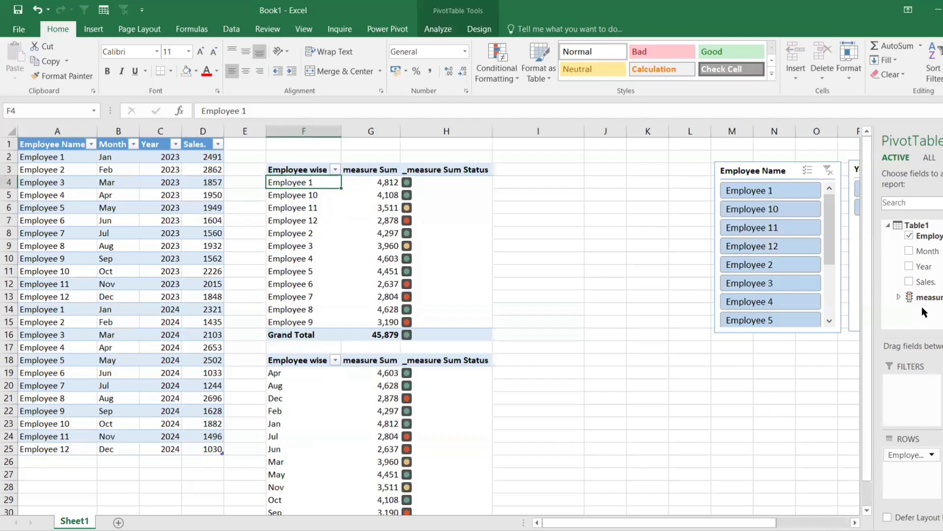
left_click_drag(931, 270, 914, 389)
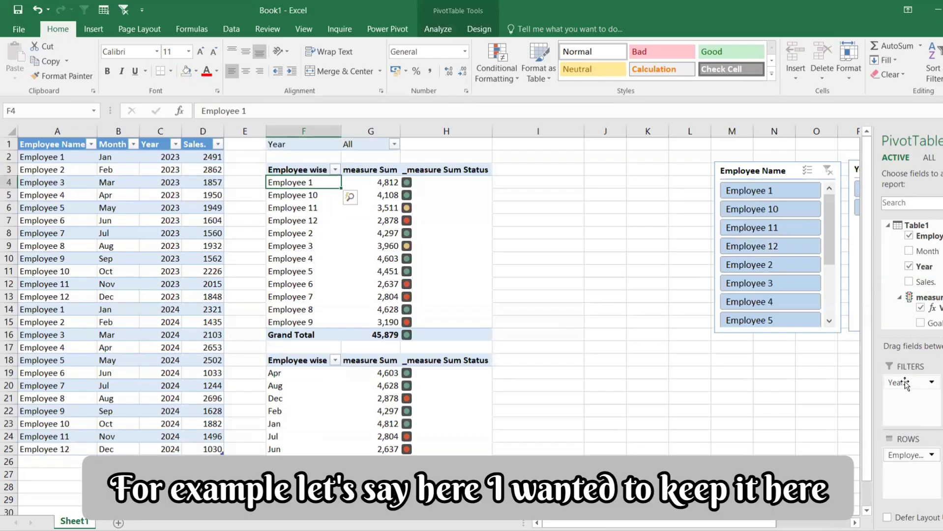
- Filter the employee-wise PivotTable to Year 2023, with multiple-item selection enabled
left_click(394, 144)
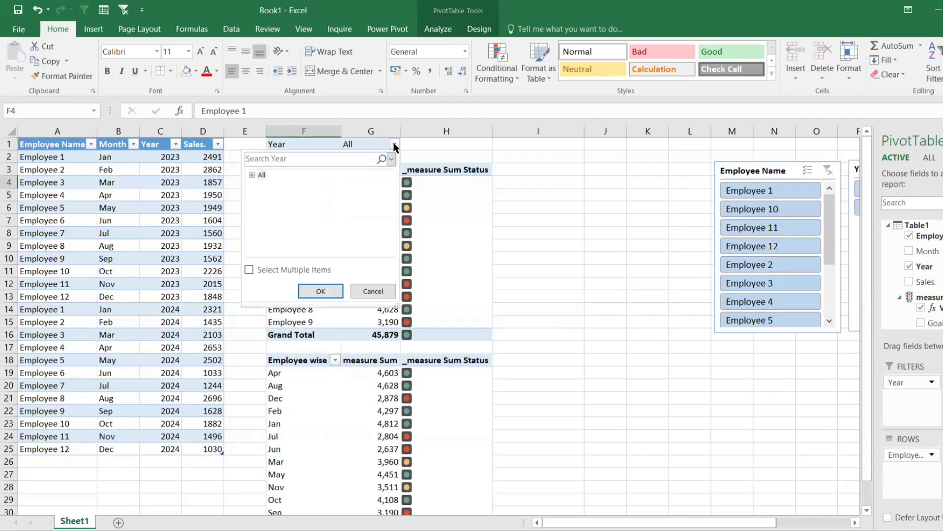
left_click(252, 175)
left_click(248, 269)
left_click(270, 195)
left_click(311, 290)
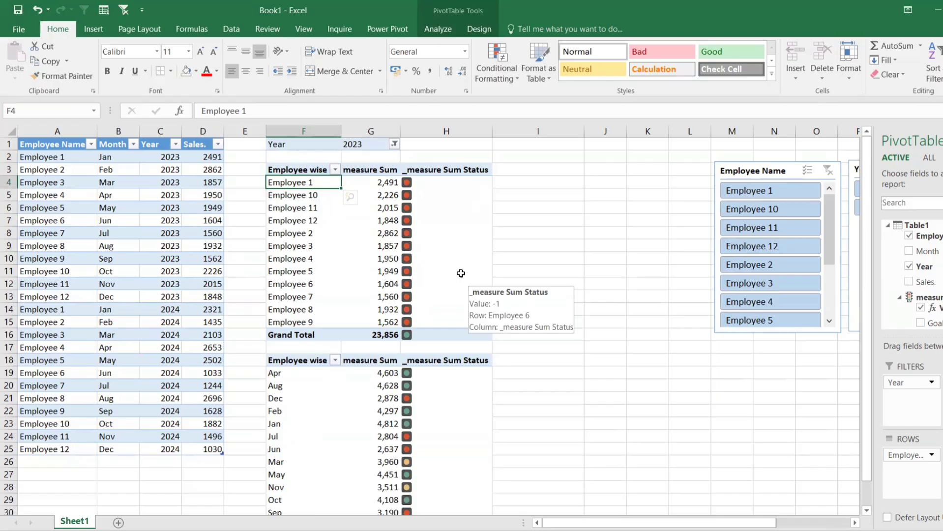
- Reset the Year filter of the employee-wise PivotTable to All
left_click(394, 144)
left_click(260, 174)
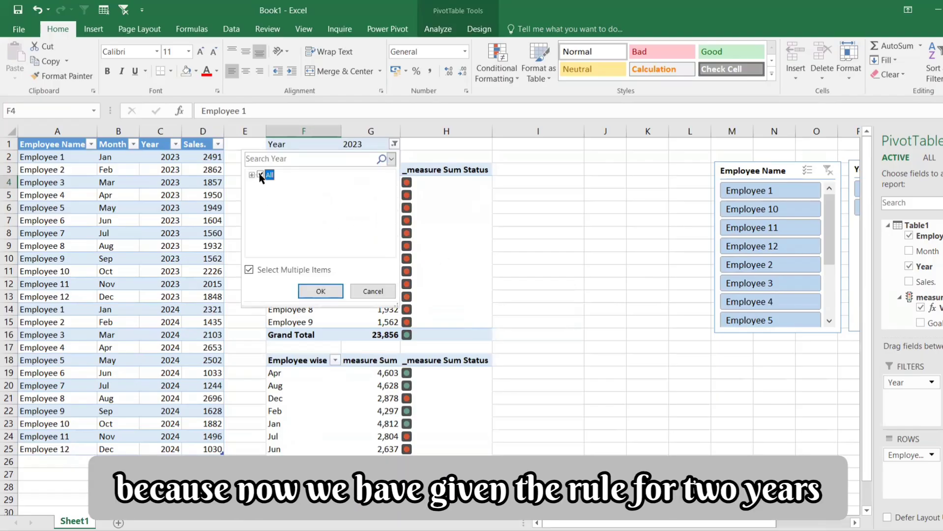
left_click(319, 291)
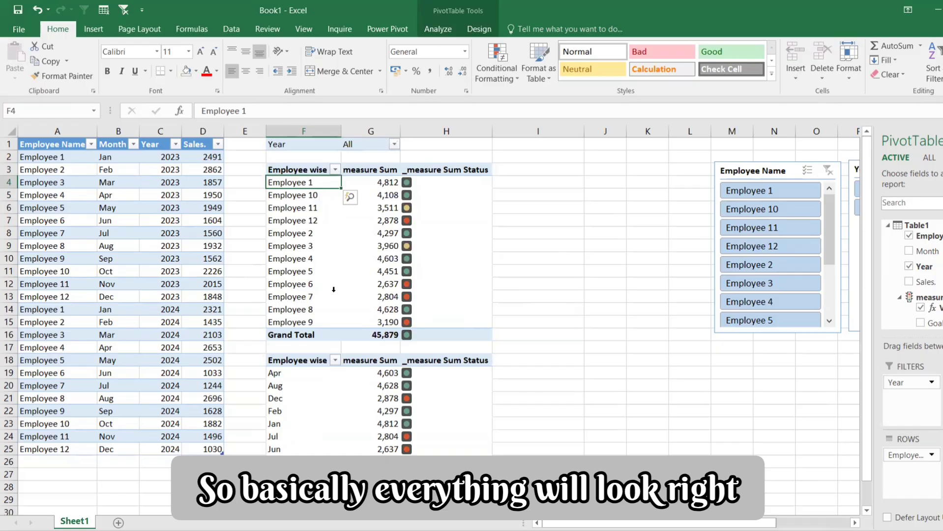
left_click(502, 255)
scroll(510, 255, "down", 1)
scroll(509, 256, "up", 1)
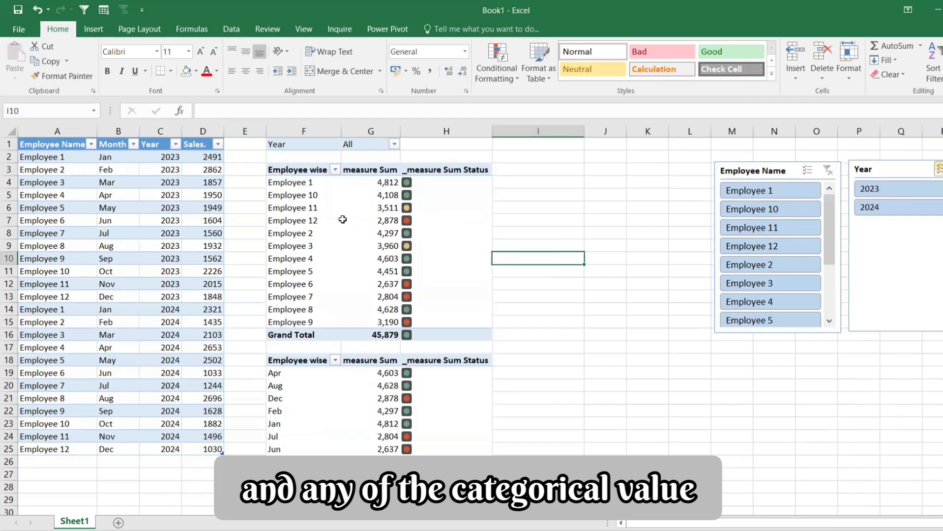
left_click(133, 129)
left_click(165, 129)
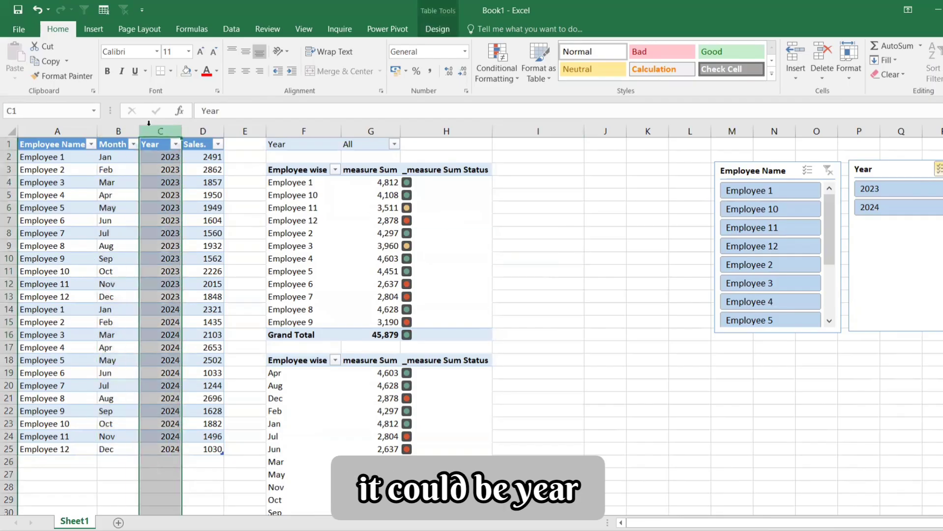
left_click(43, 139)
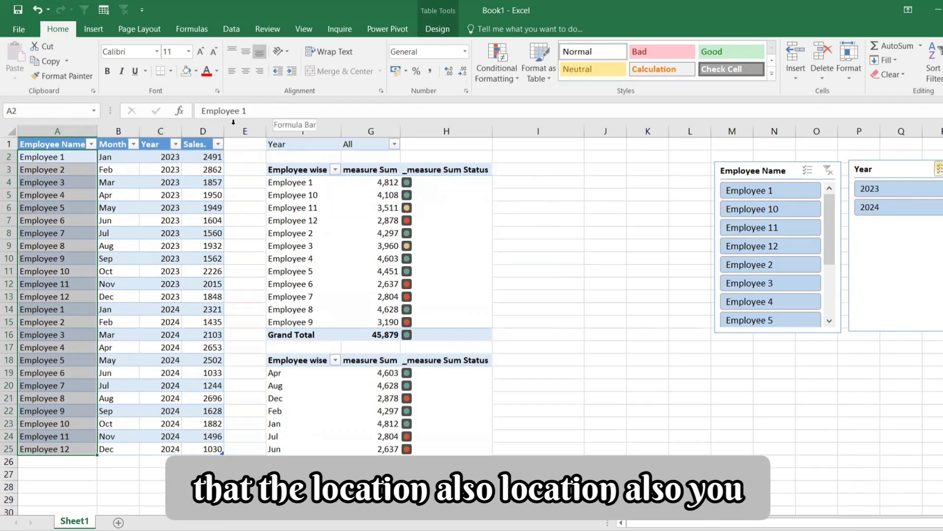
left_click(154, 131)
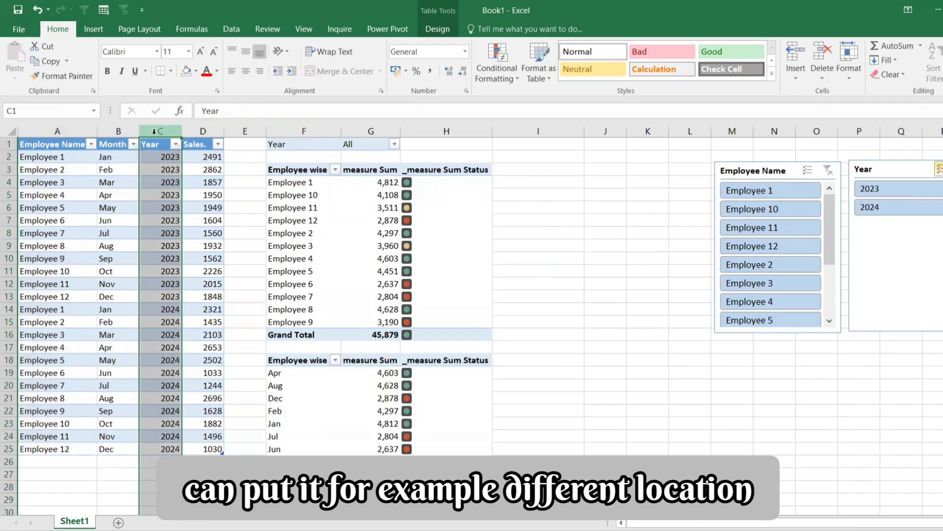
- Update all tables in the Power Pivot Data Model
left_click(396, 34)
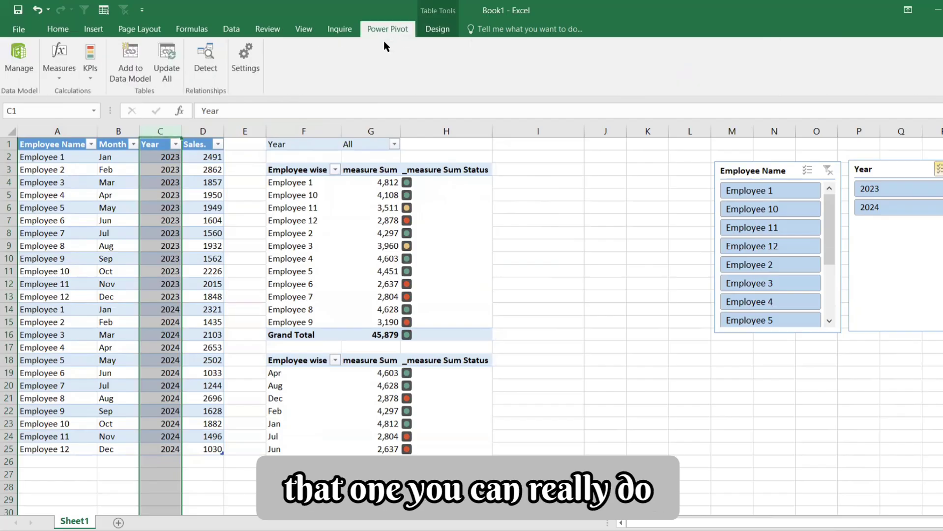
left_click(554, 197)
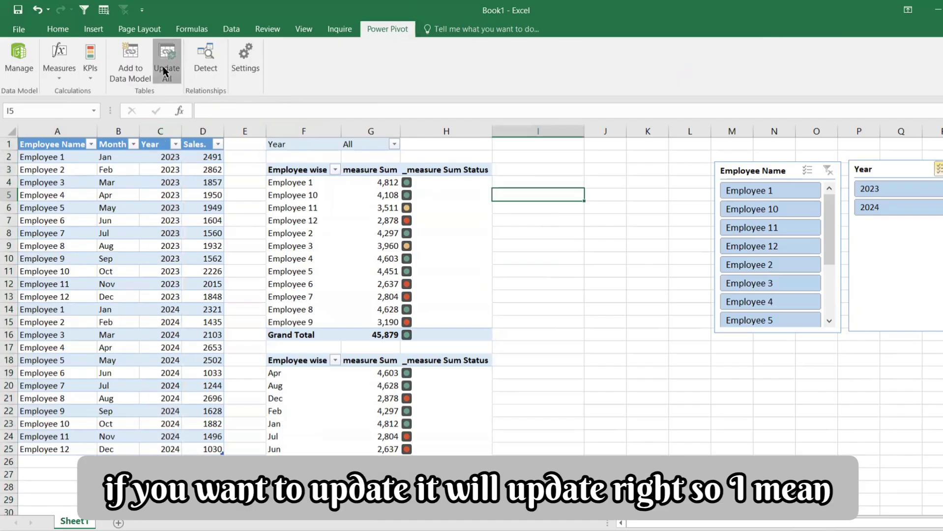
left_click(165, 65)
left_click(502, 292)
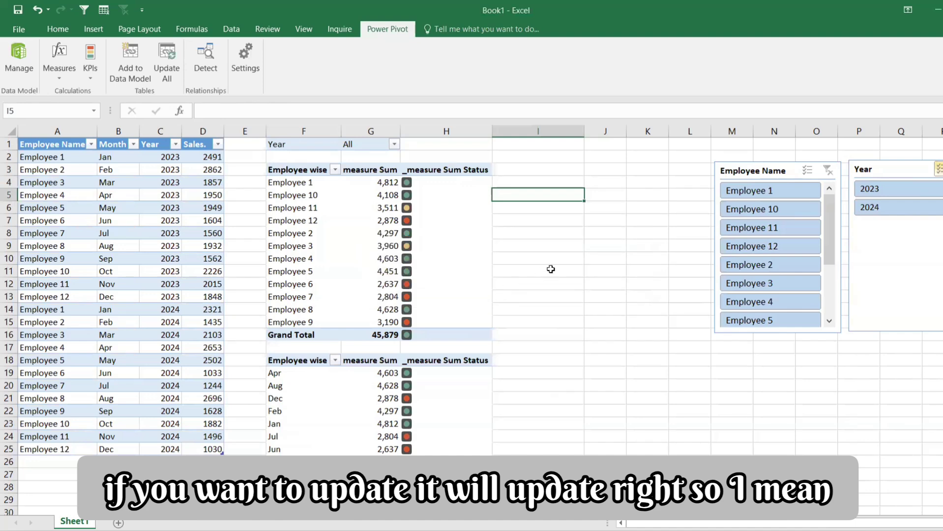
left_click(550, 267)
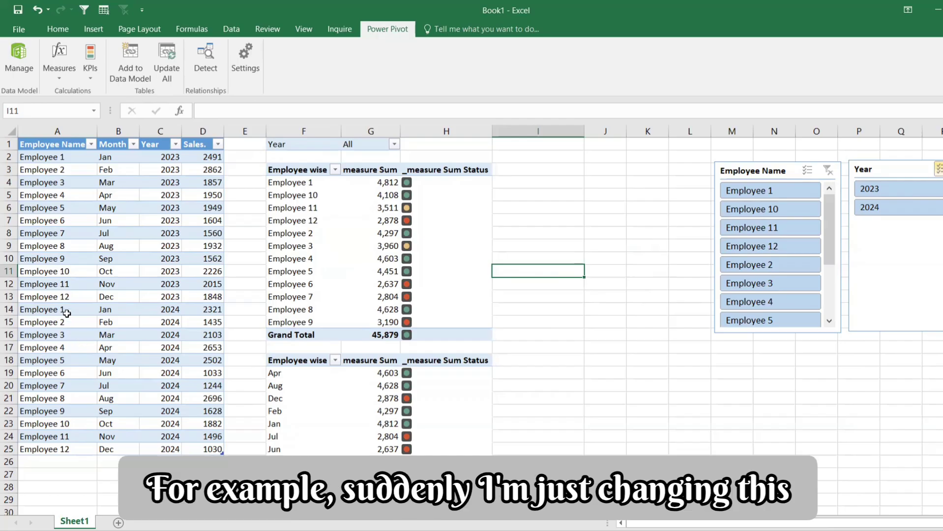
- Set the 2024 January sales value of Employee 1 in D14 to 100
left_click(204, 307)
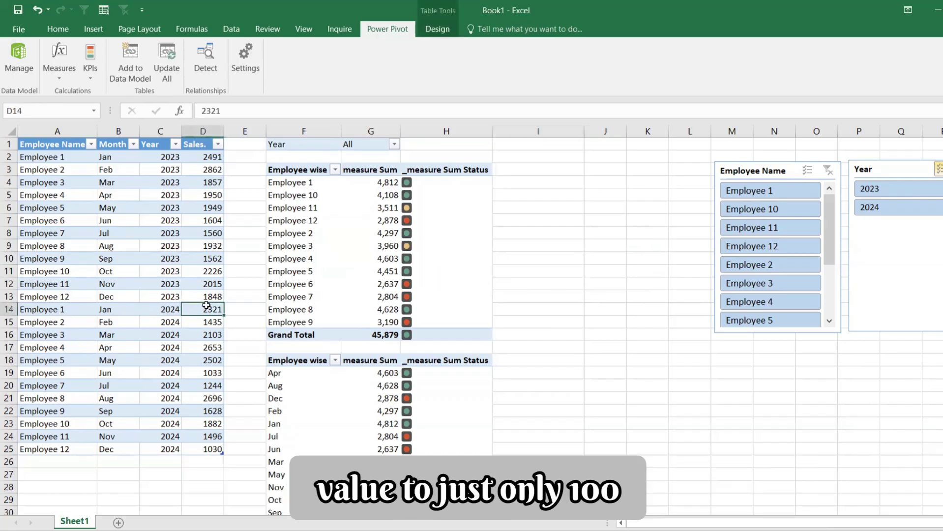
type("10")
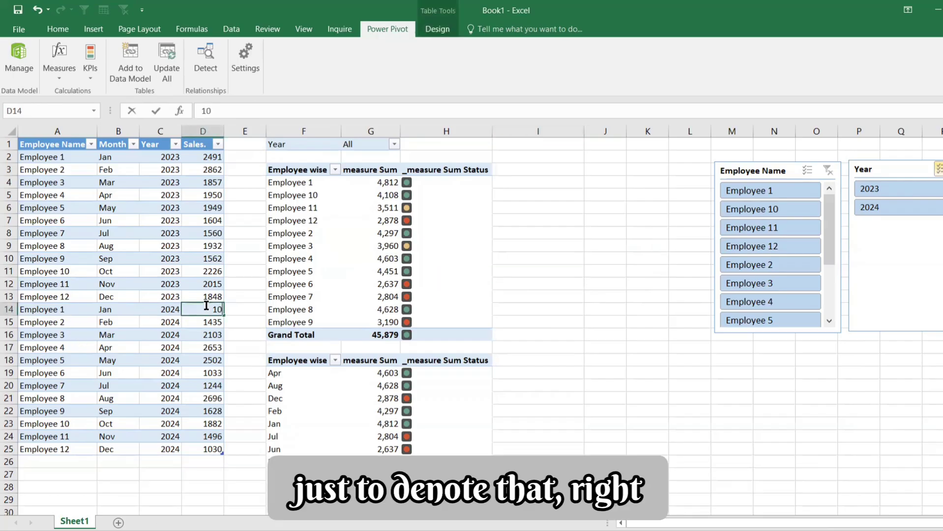
type("0")
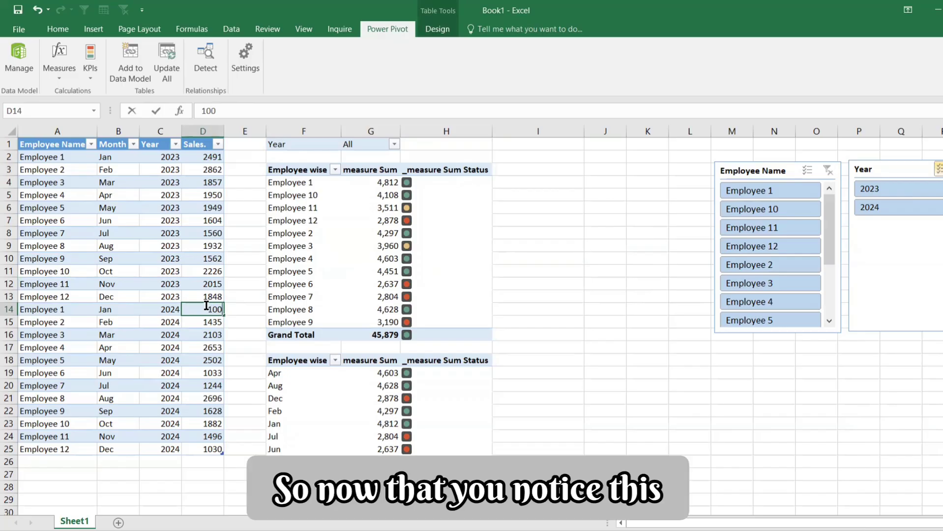
key("Return")
- Refresh the employee-wise and month-wise PivotTables
left_click(391, 258)
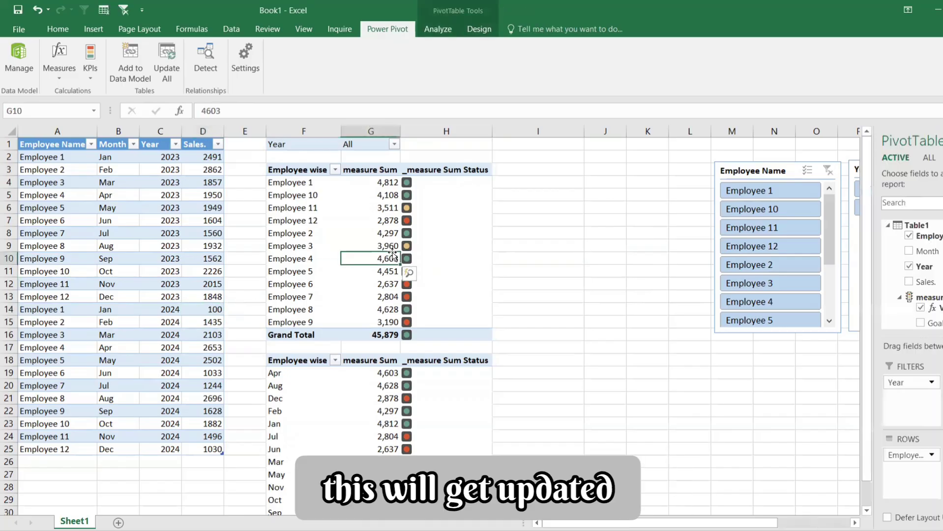
right_click(392, 259)
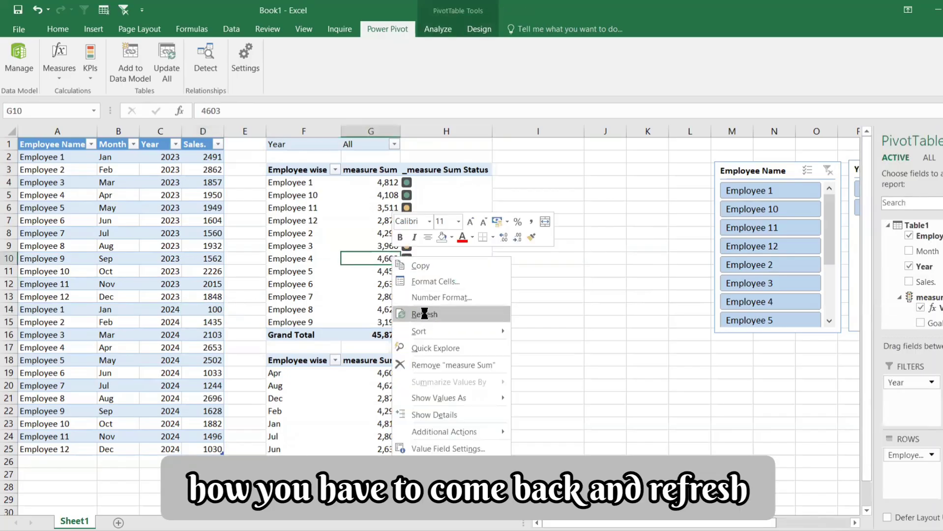
left_click(424, 314)
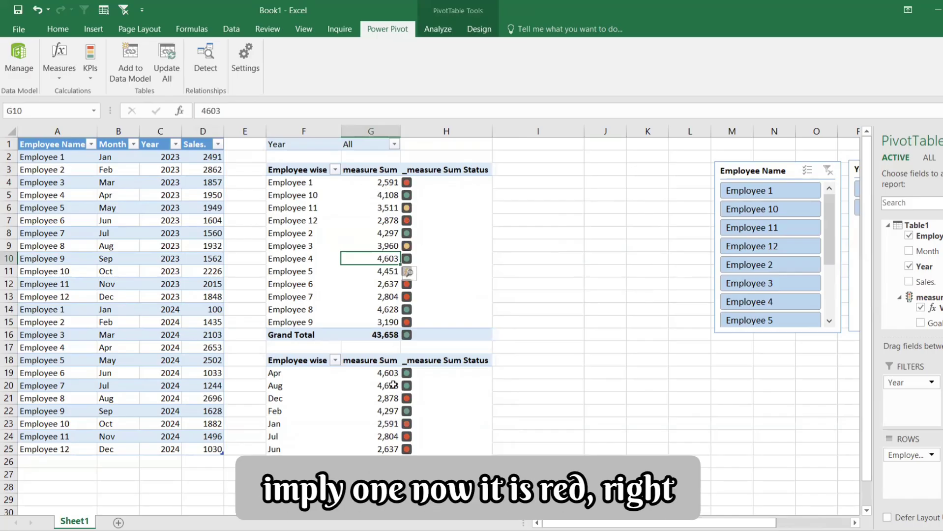
left_click(373, 375)
right_click(374, 374)
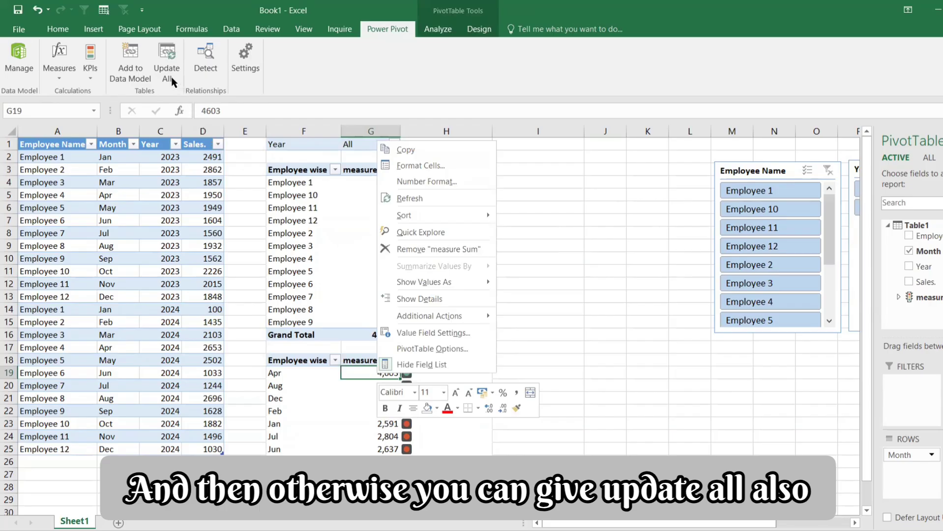
left_click(416, 199)
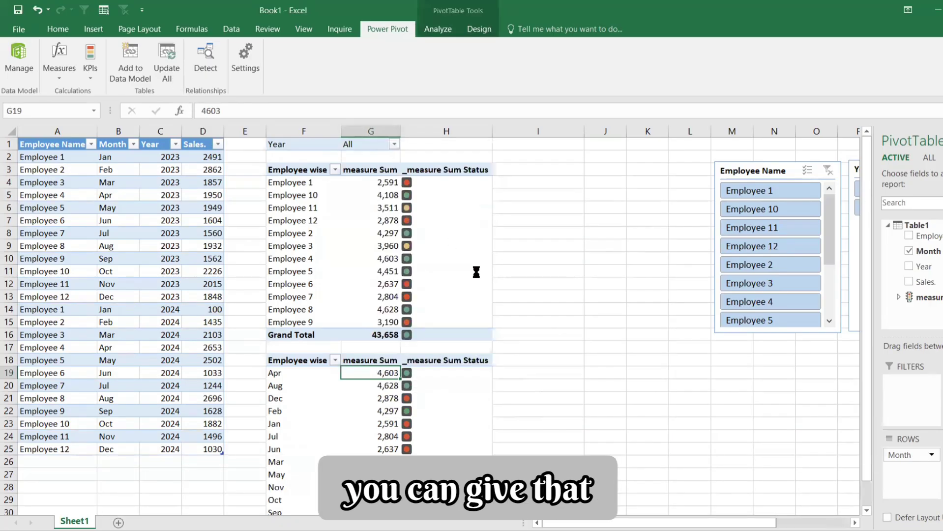
left_click(388, 184)
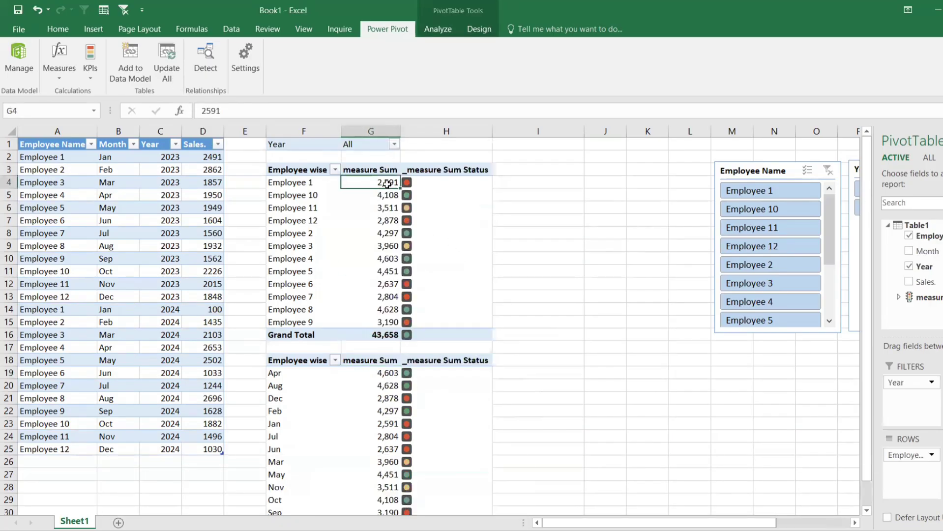
right_click(388, 184)
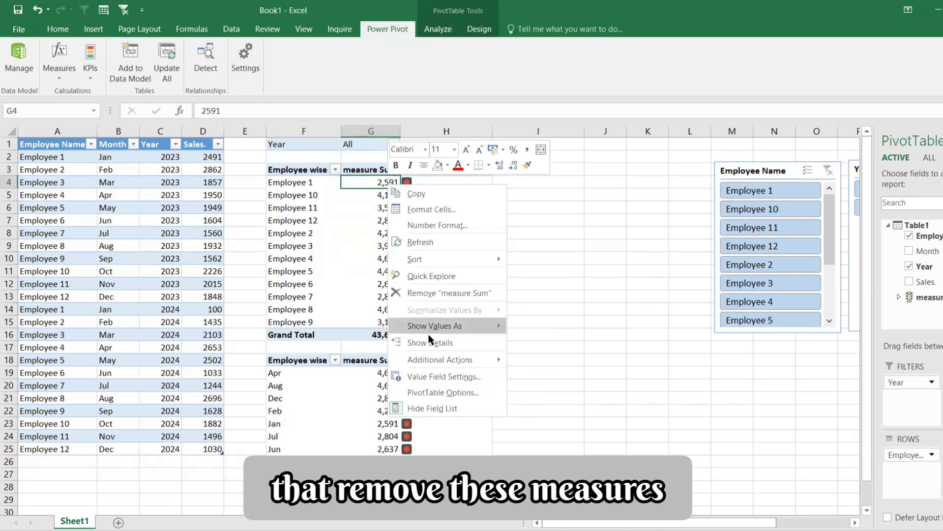
mouse_move(433, 360)
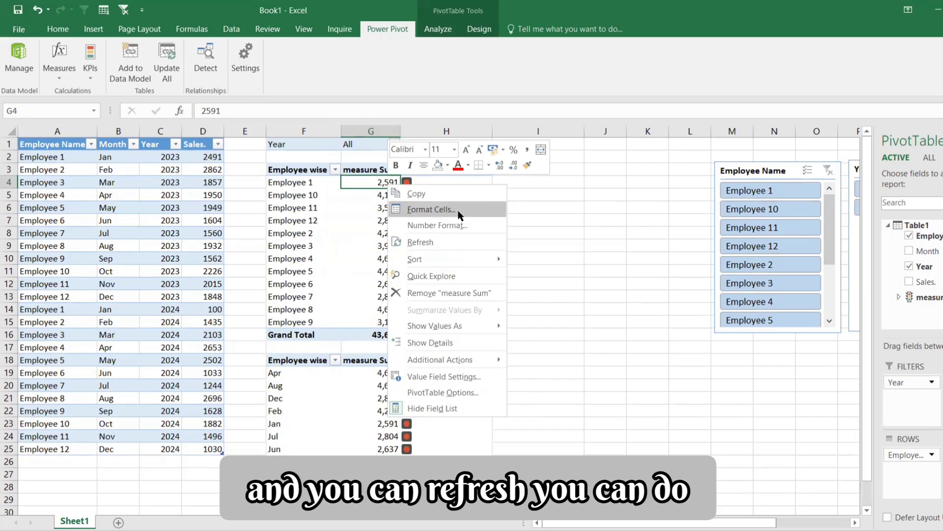
left_click(673, 405)
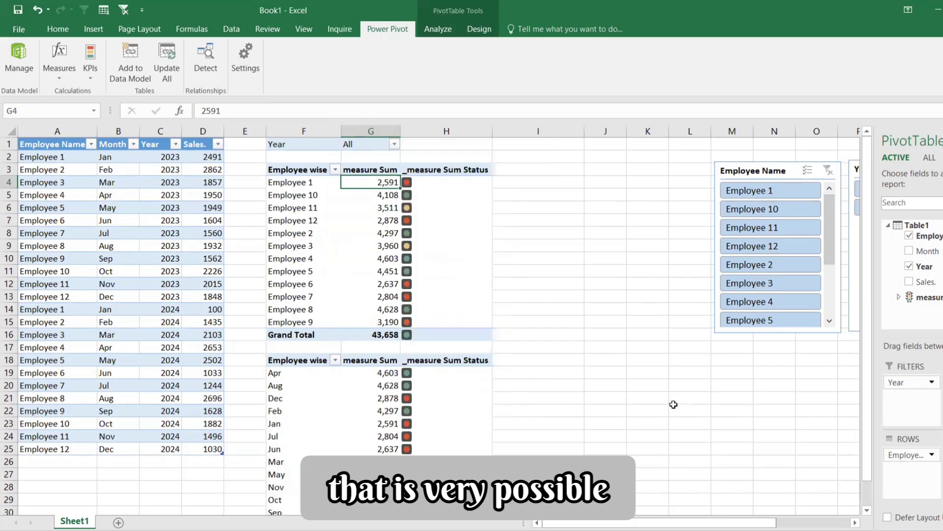
- Clear the Employee Name slicer's selection and move both slicers side by side next to the PivotTables, starting at column I
left_click(812, 325)
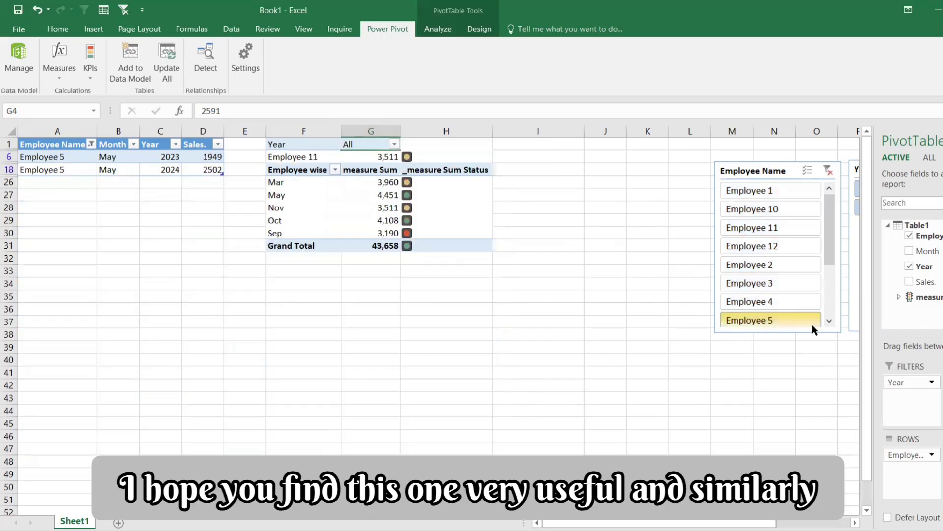
left_click(827, 170)
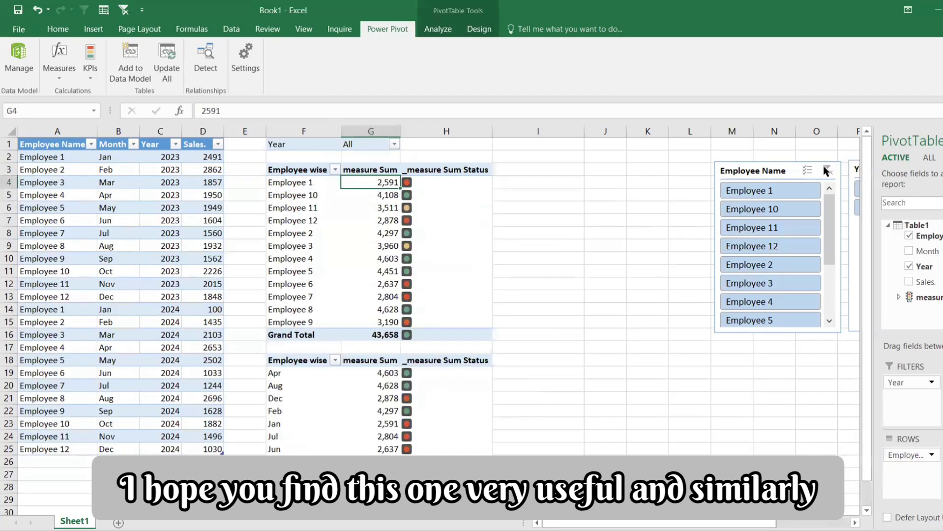
left_click_drag(787, 172, 577, 162)
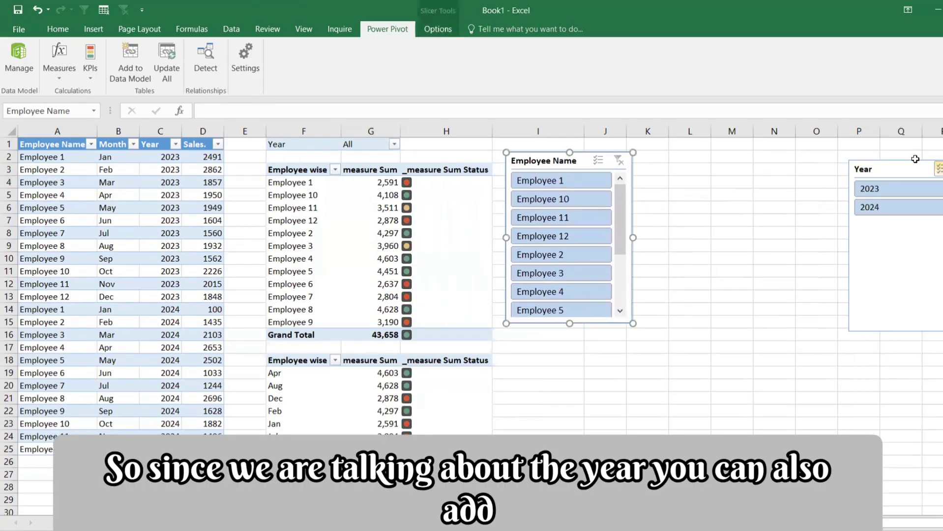
left_click_drag(915, 159, 703, 150)
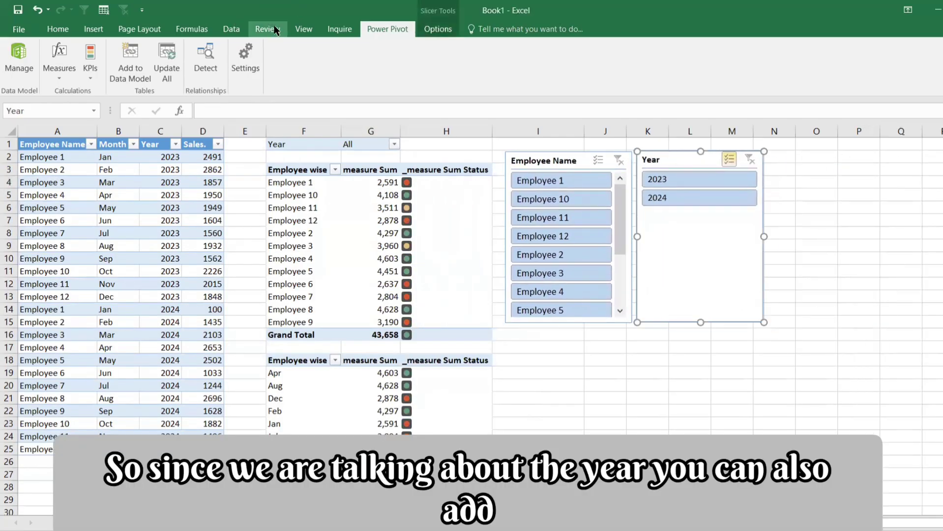
left_click(303, 29)
left_click(339, 30)
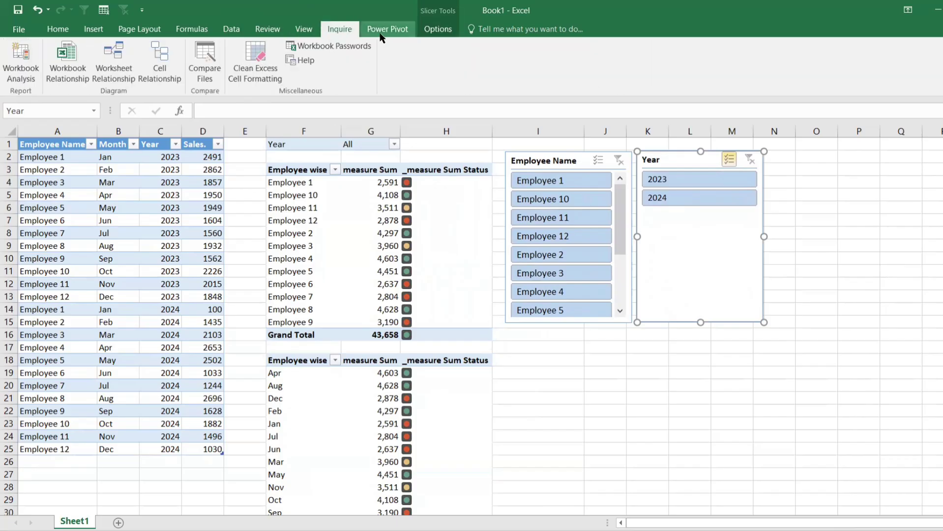
left_click(382, 32)
left_click(437, 28)
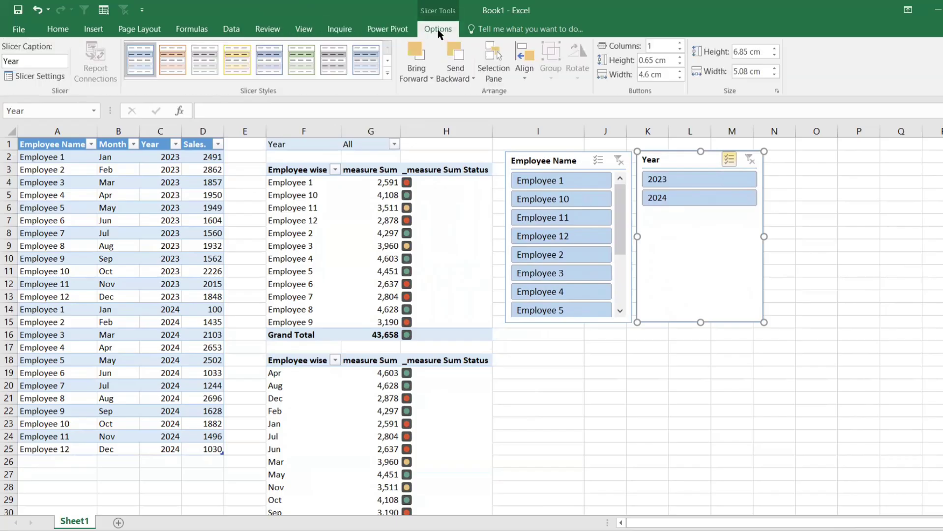
left_click(101, 29)
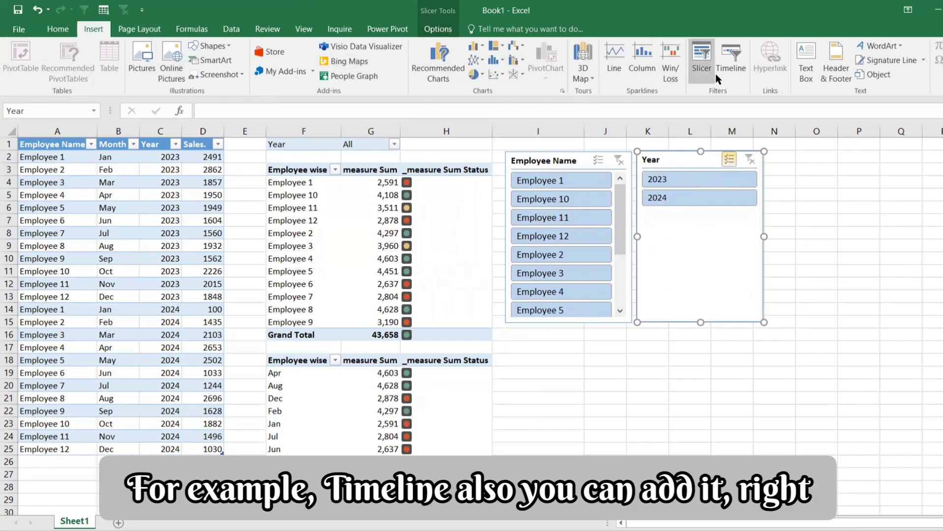
left_click(721, 70)
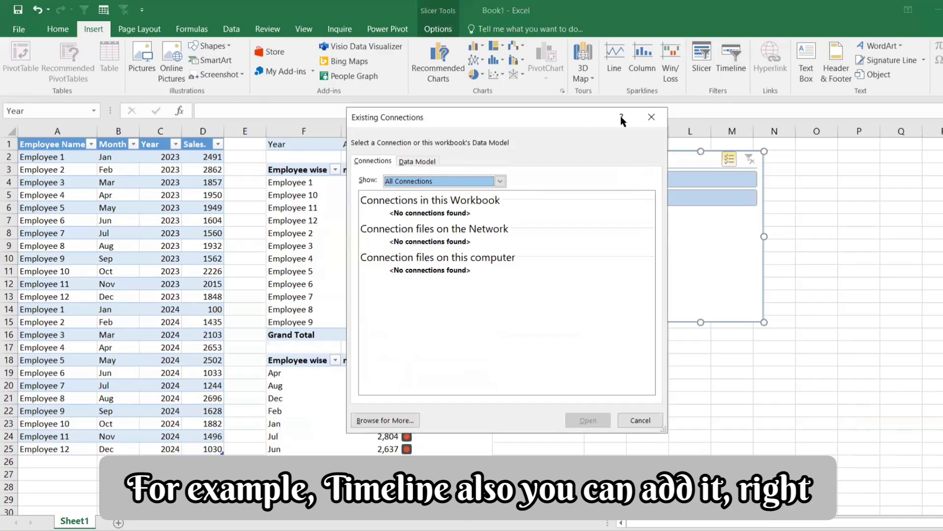
left_click(652, 117)
- Try to insert a timeline for the sales table using the tables in the workbook Data Model
left_click_drag(42, 157, 217, 445)
left_click(730, 69)
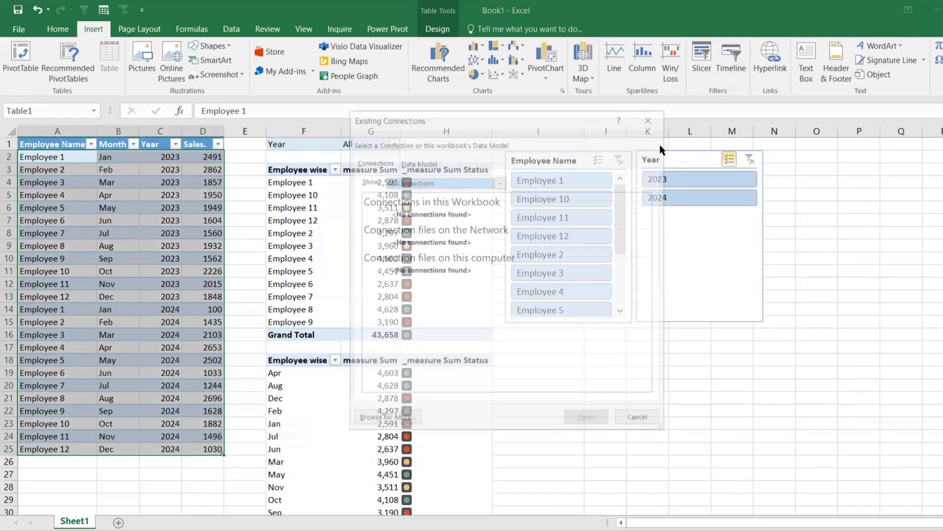
left_click(434, 180)
left_click(421, 163)
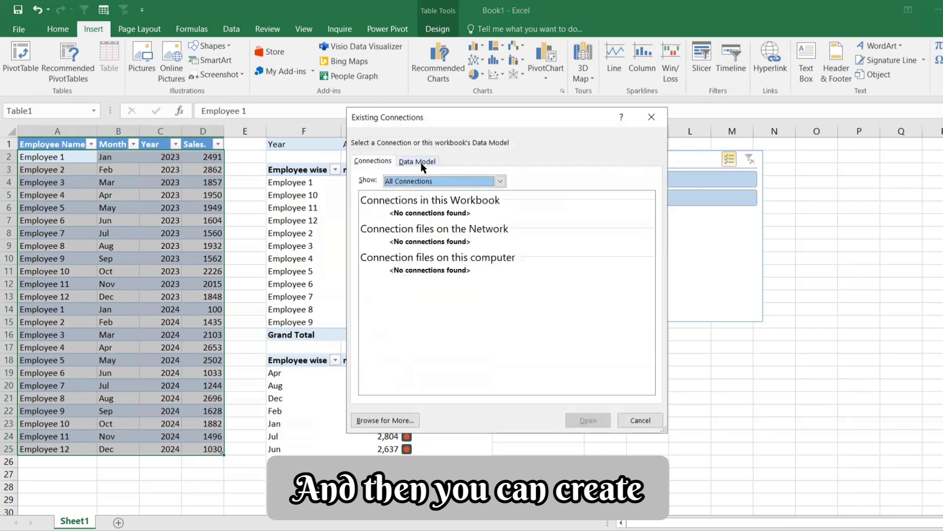
left_click(421, 162)
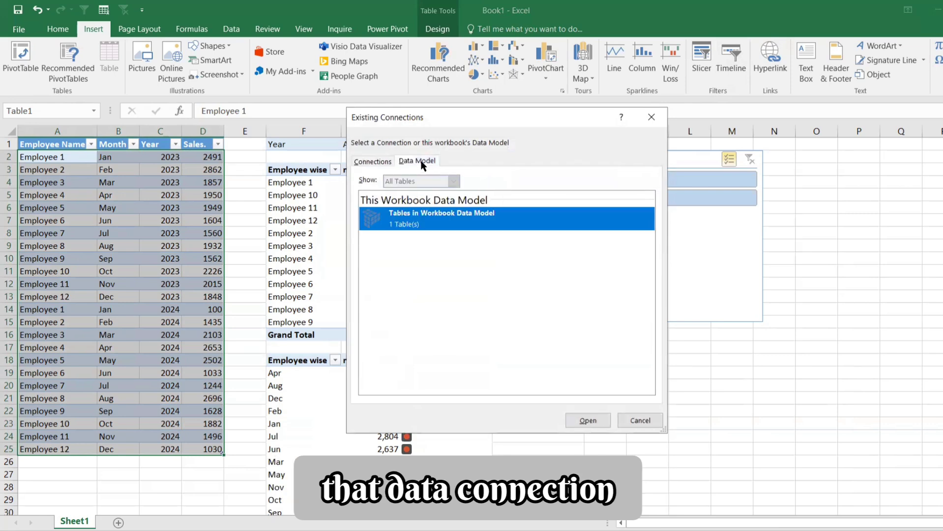
left_click(594, 421)
left_click(506, 315)
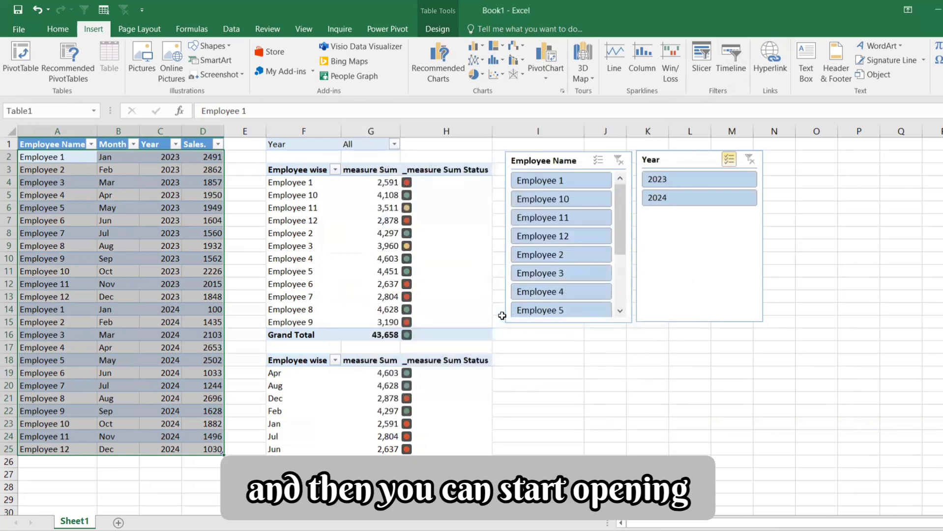